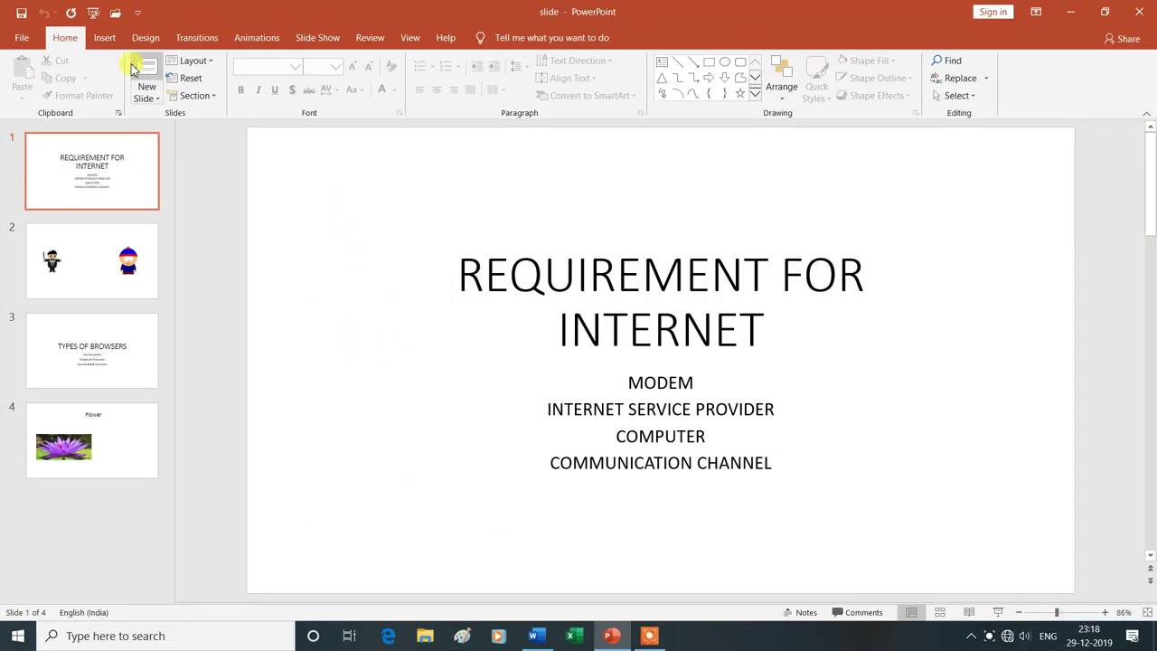
Step: Bring up the Insert ribbon and pick the Text Box tool
{"action": "left_click", "coordinate": [104, 37]}
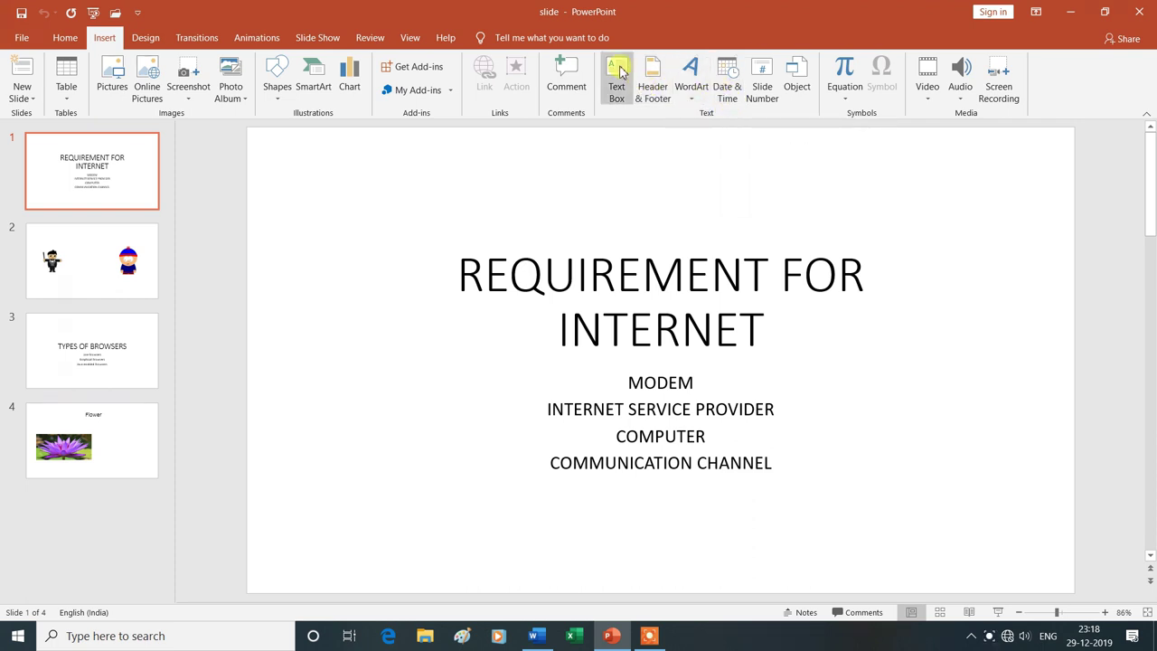
{"action": "left_click", "coordinate": [631, 88]}
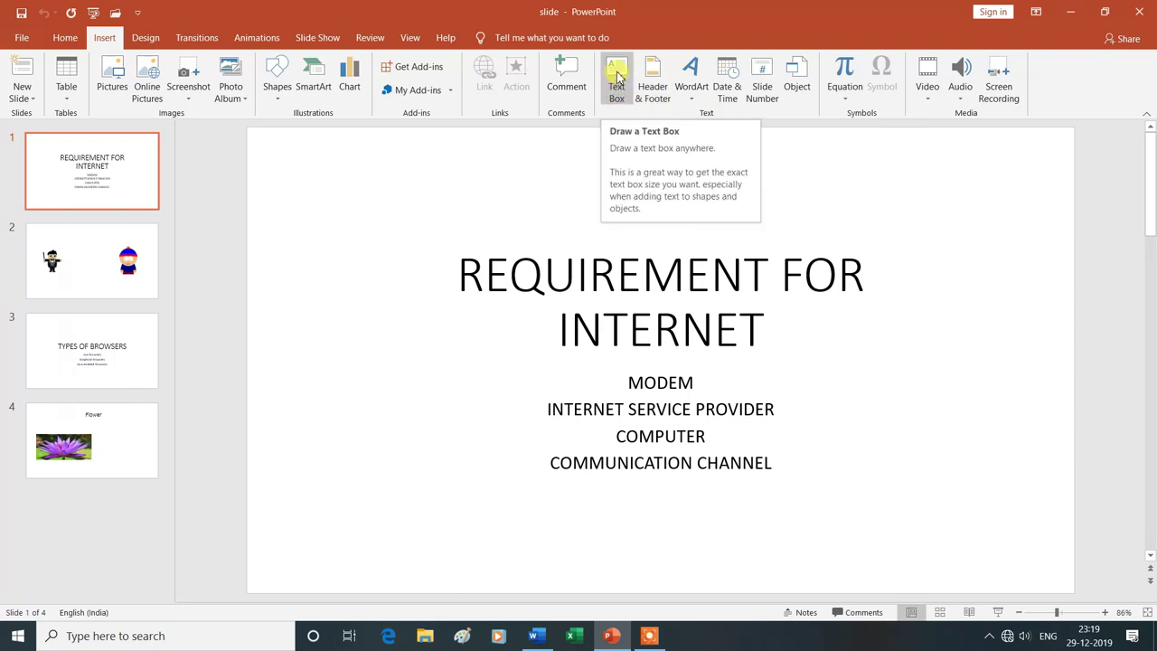
Step: Draw a text box reading 'Ysgyan tech' and place it just above the slide title
{"action": "left_click", "coordinate": [618, 76]}
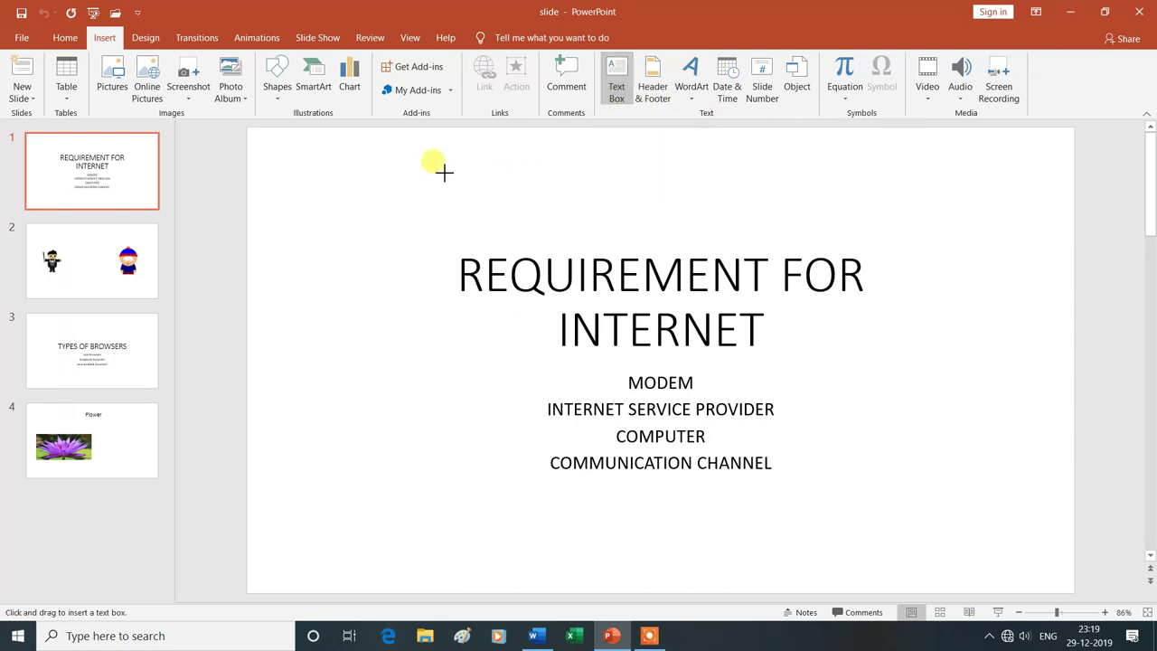
{"action": "left_click_drag", "start_coordinate": [444, 171], "coordinate": [876, 228]}
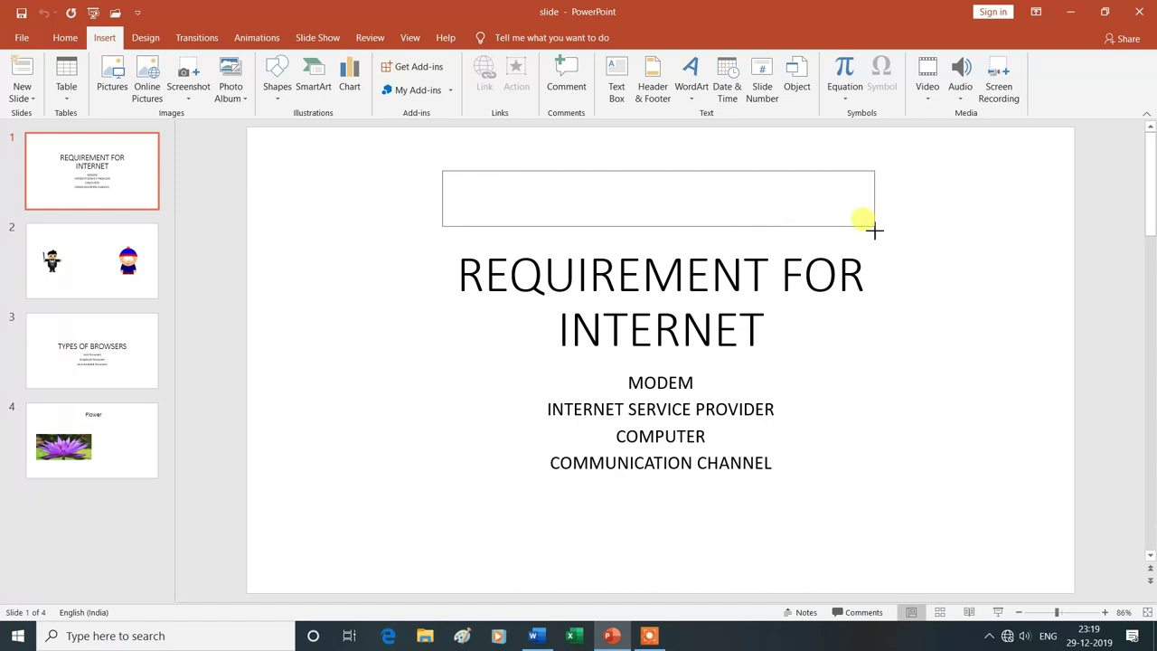
{"action": "left_click_drag", "start_coordinate": [876, 229], "coordinate": [860, 232]}
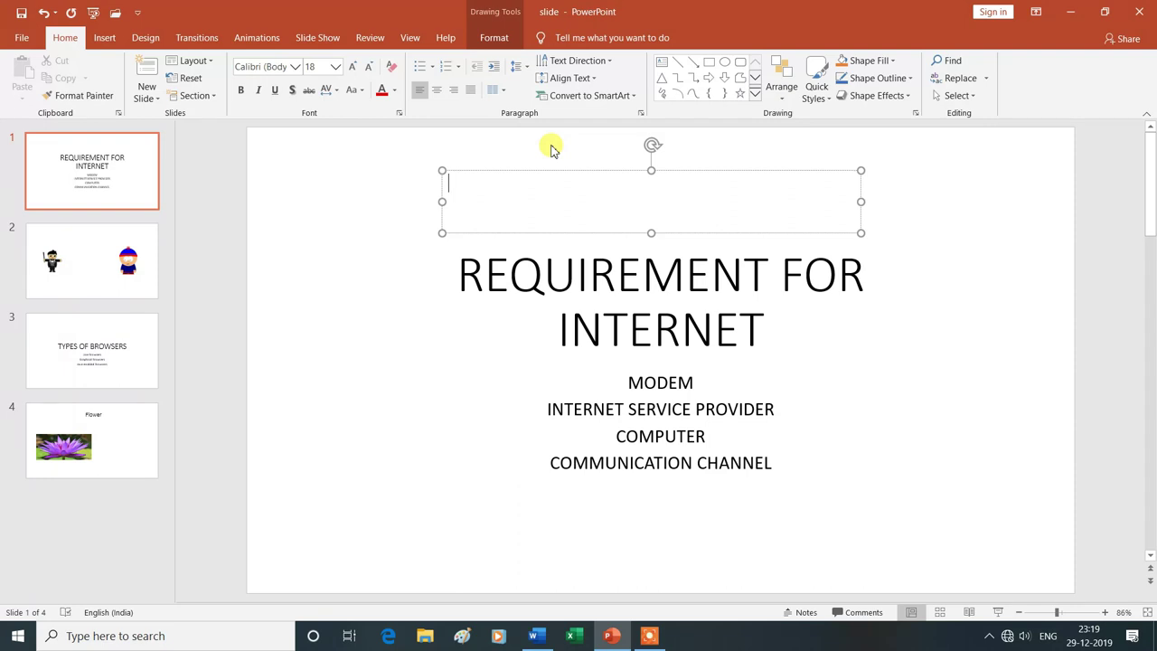
{"action": "type", "text": "ys"}
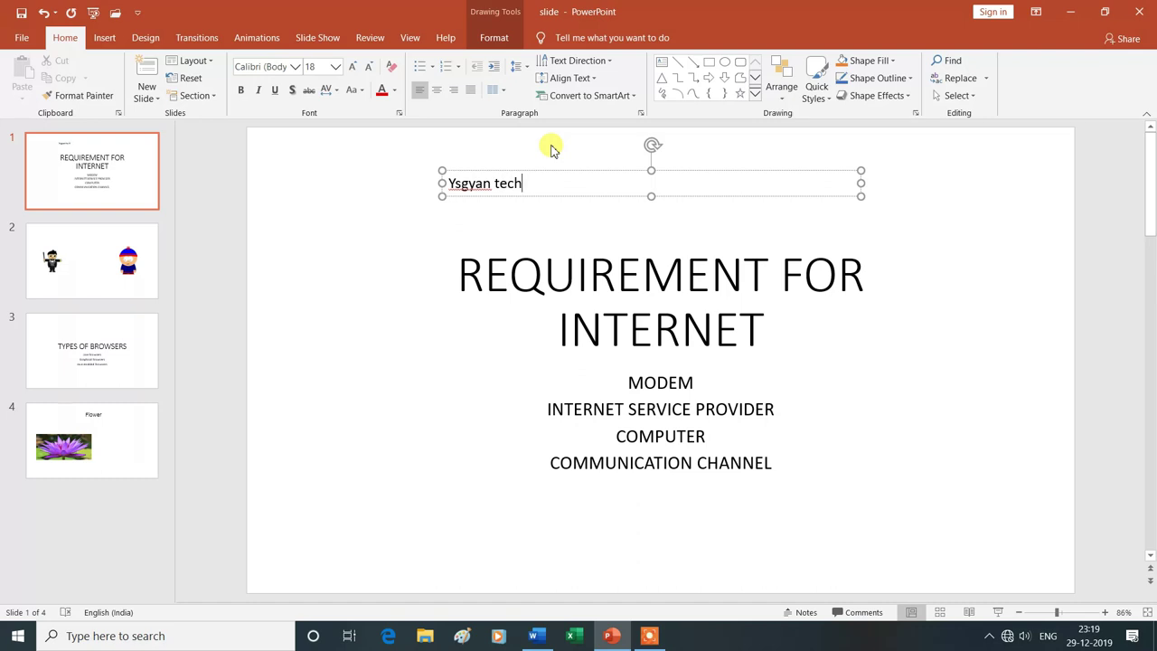
{"action": "left_click", "coordinate": [524, 184]}
{"action": "left_click", "coordinate": [525, 184]}
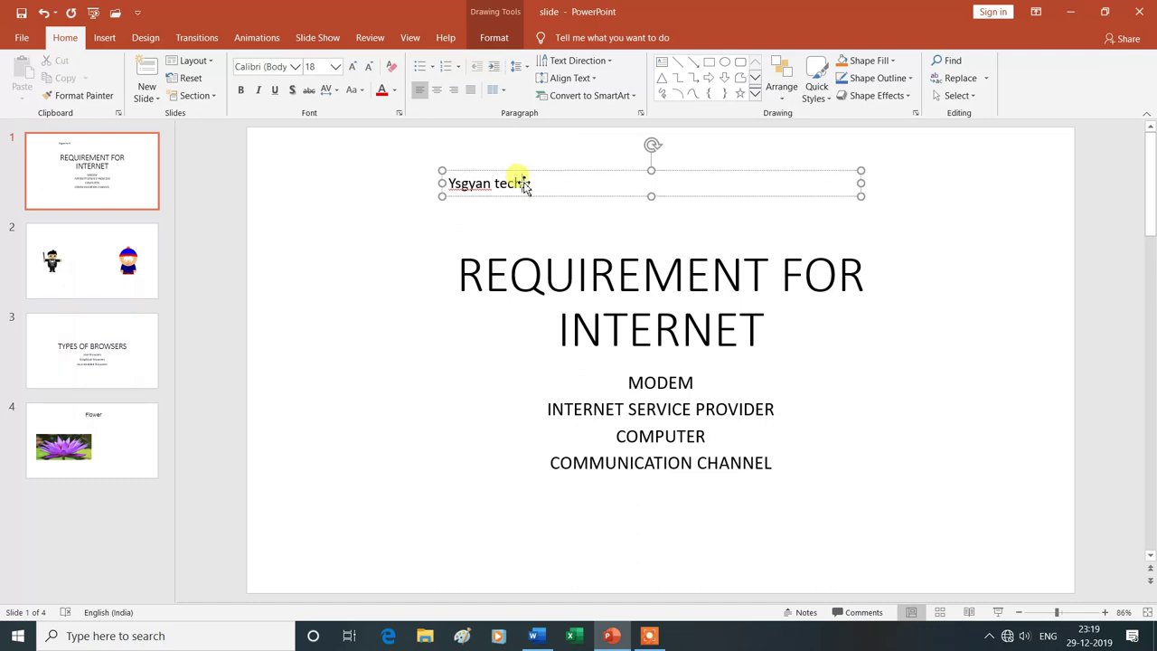
{"action": "left_click_drag", "start_coordinate": [524, 184], "coordinate": [509, 178]}
{"action": "left_click_drag", "start_coordinate": [513, 178], "coordinate": [463, 173]}
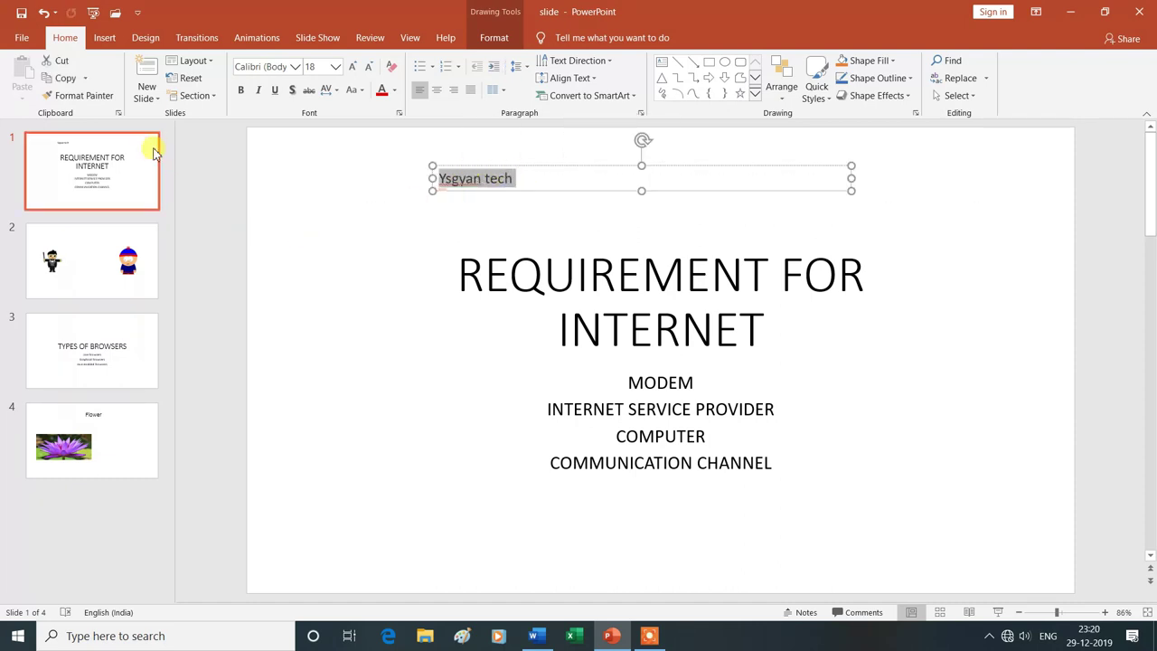
Step: Format 'Ysgyan tech' as 32 pt, bold, purple text centred in its box
{"action": "left_click", "coordinate": [335, 67]}
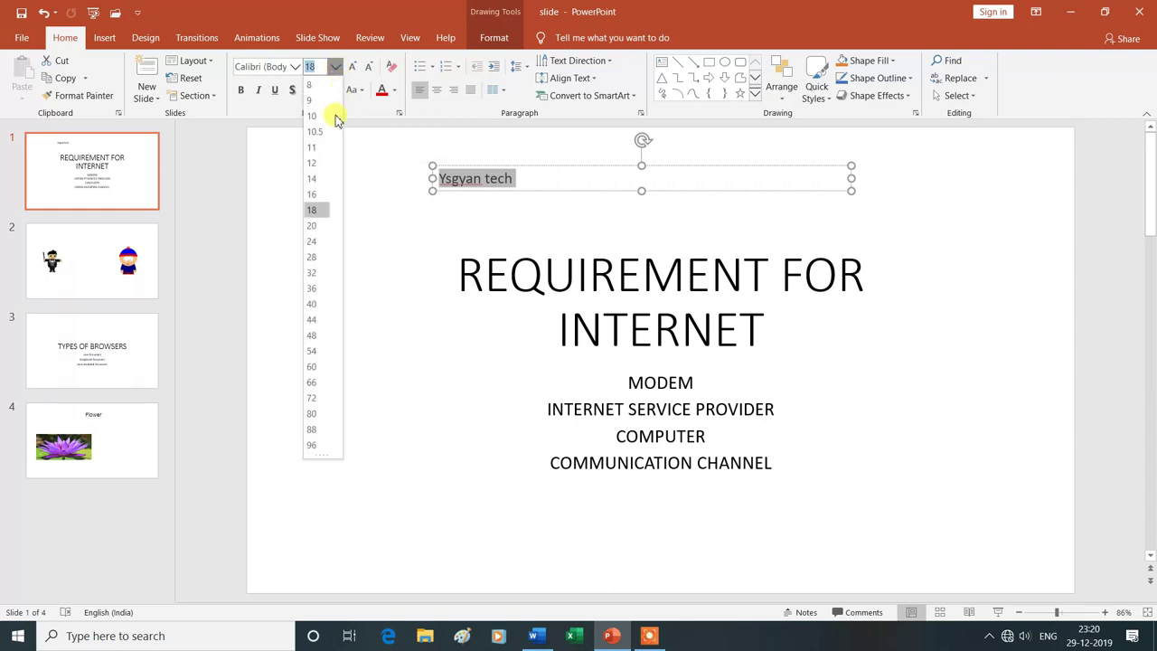
{"action": "left_click", "coordinate": [312, 273]}
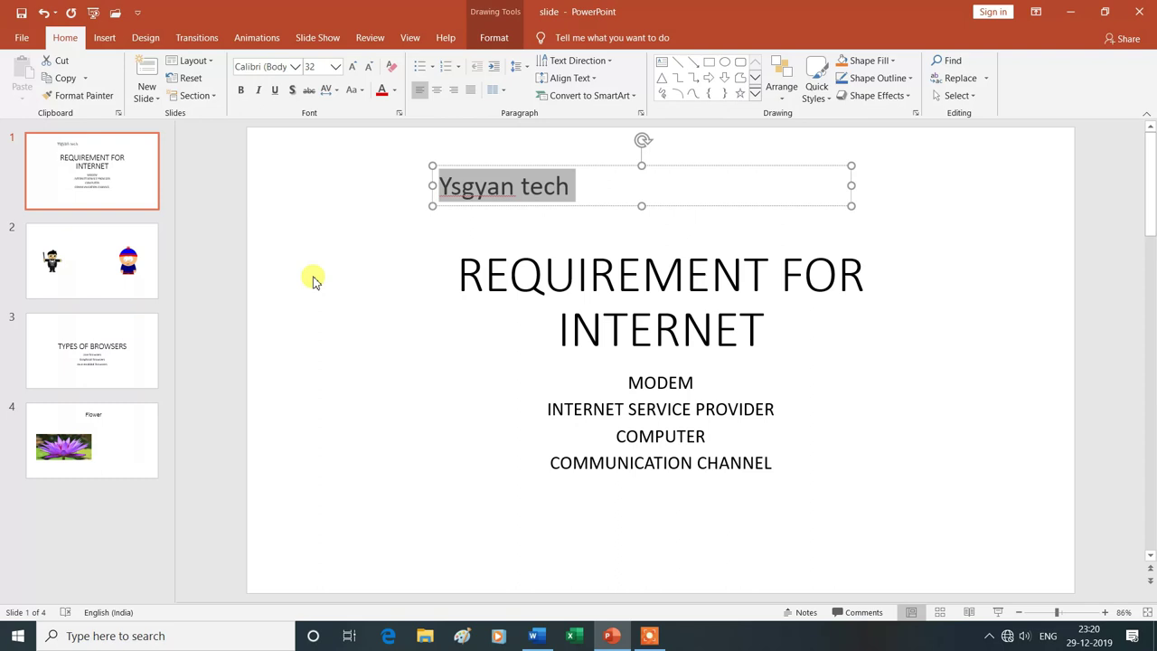
{"action": "left_click", "coordinate": [242, 91]}
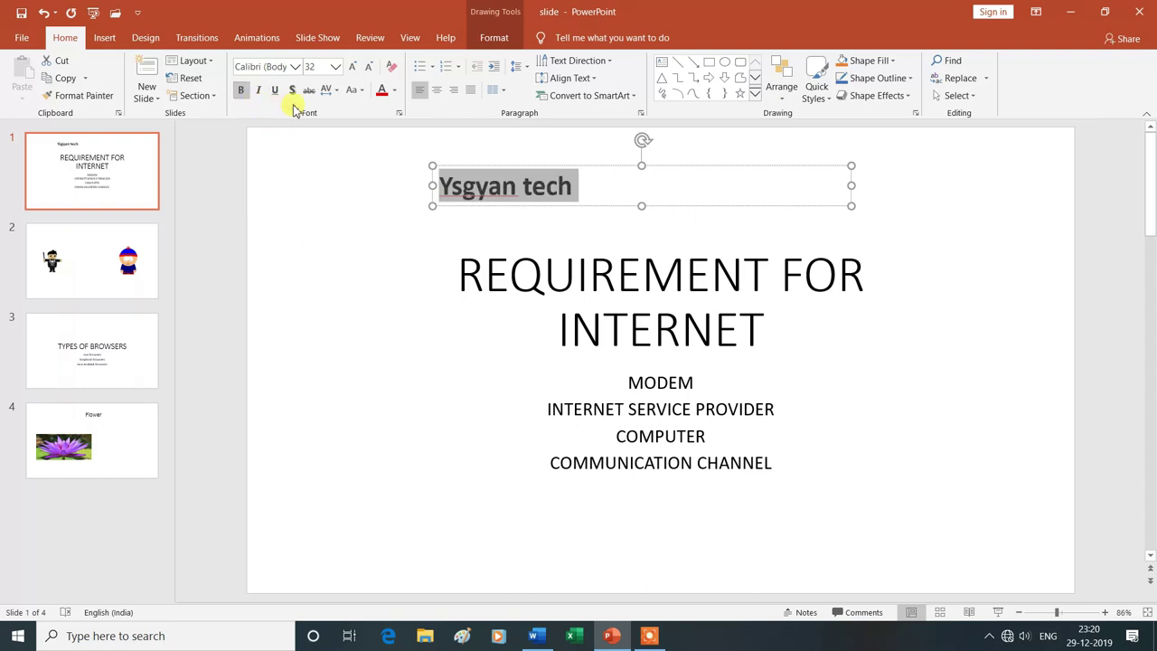
{"action": "left_click", "coordinate": [395, 91]}
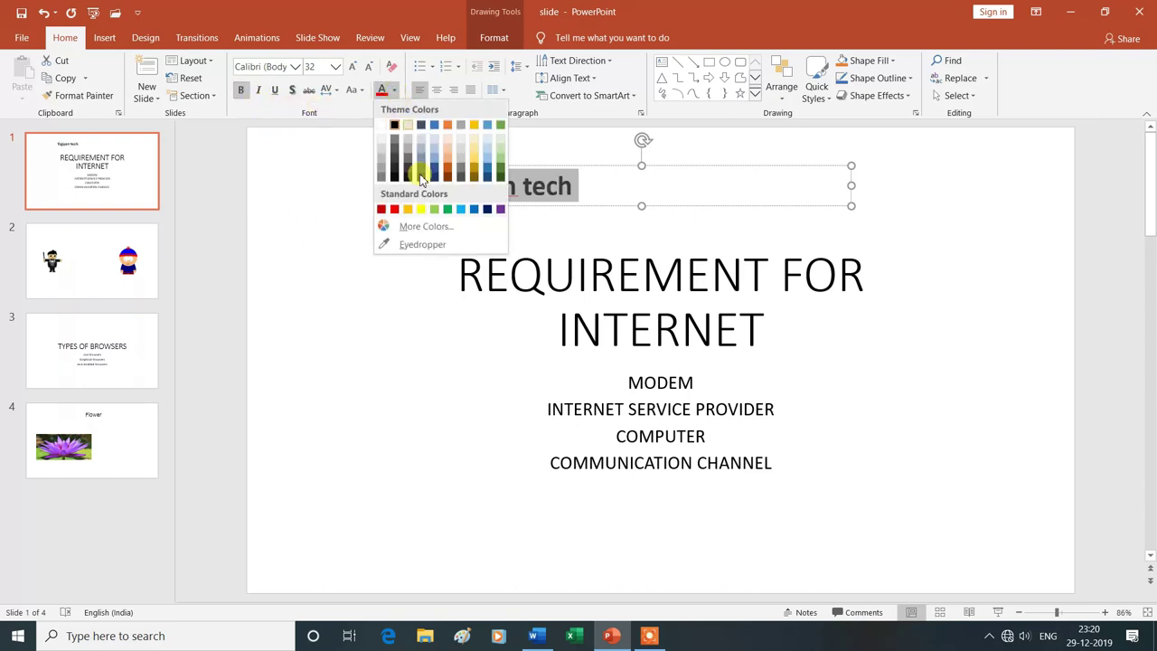
{"action": "left_click", "coordinate": [499, 210]}
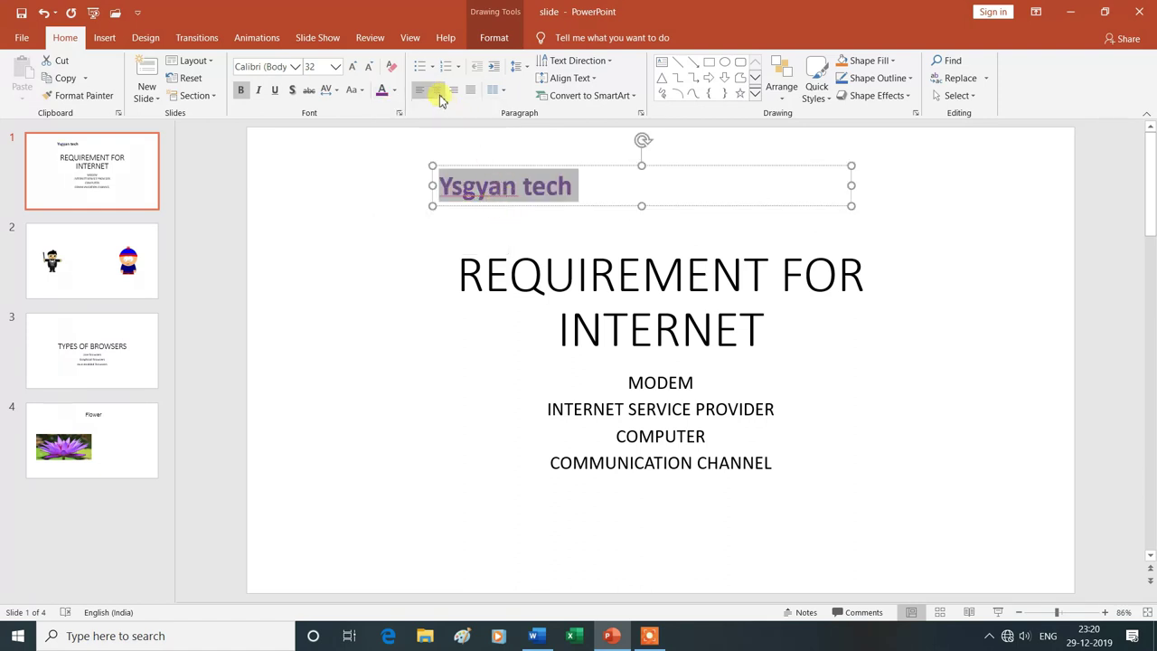
{"action": "left_click", "coordinate": [436, 89]}
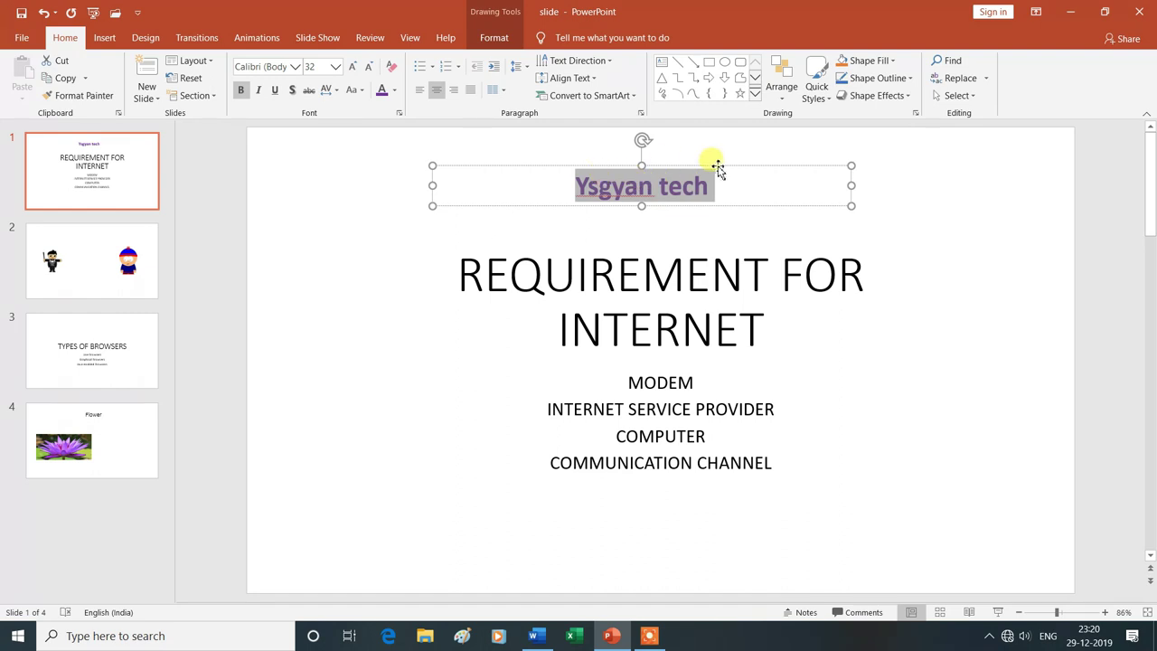
{"action": "left_click", "coordinate": [751, 223]}
{"action": "left_click", "coordinate": [577, 181]}
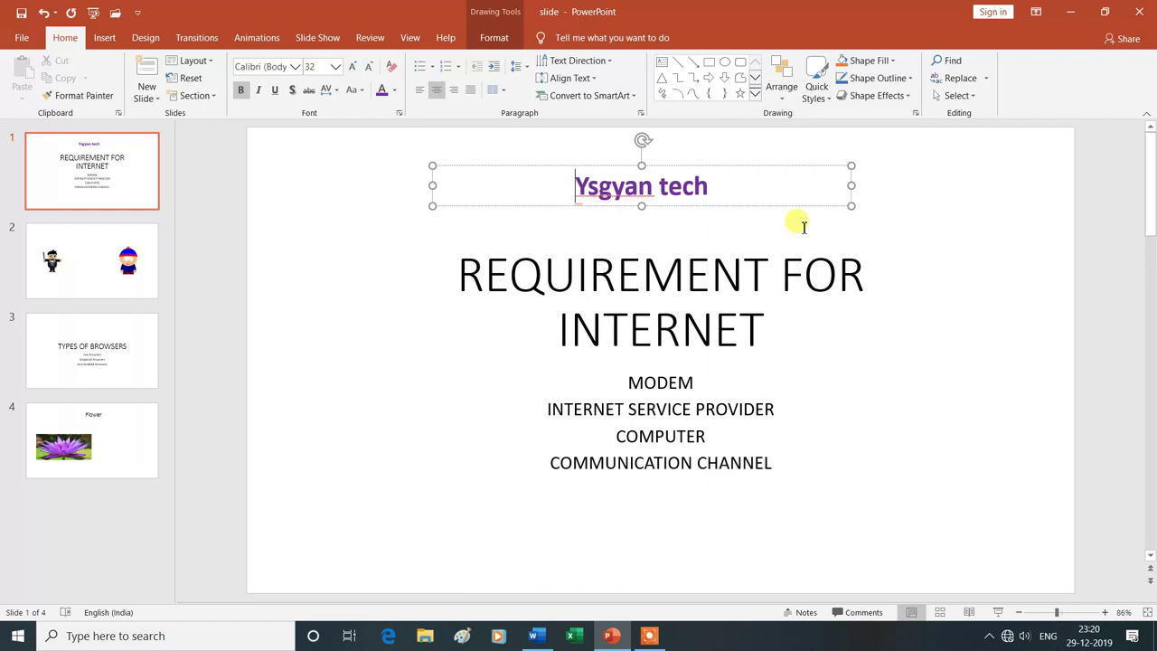
{"action": "key", "text": "Right"}
{"action": "key", "text": "Right"}
{"action": "key", "text": "Right"}
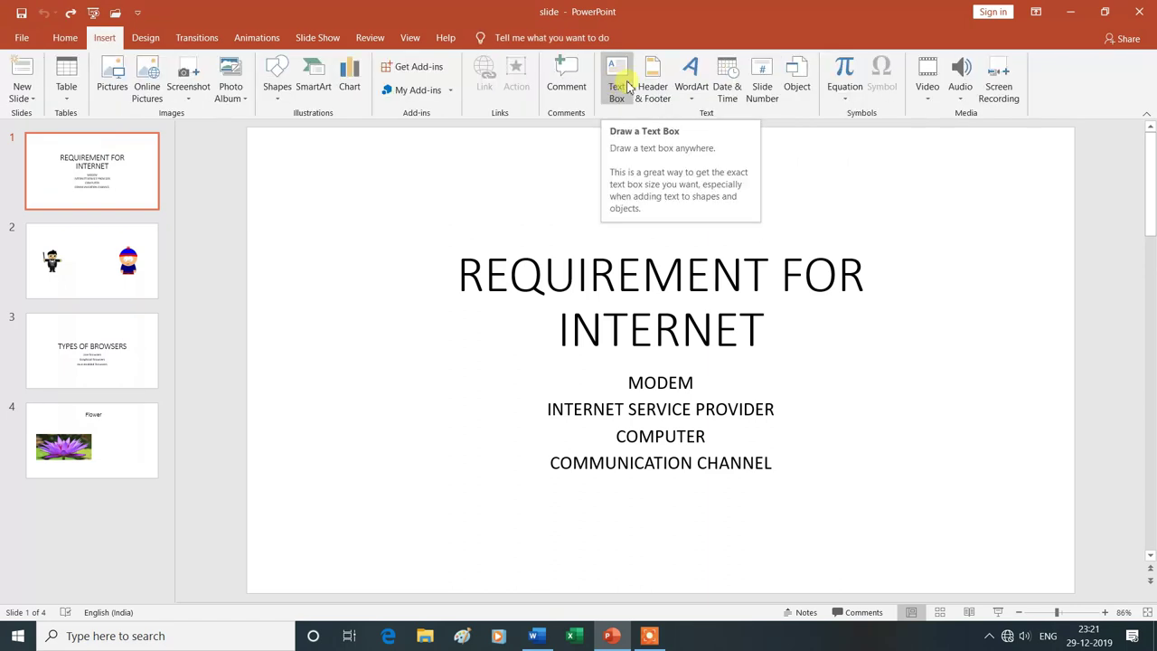
Step: Delete the Ysgyan tech text box from the title slide
{"action": "left_click", "coordinate": [630, 86]}
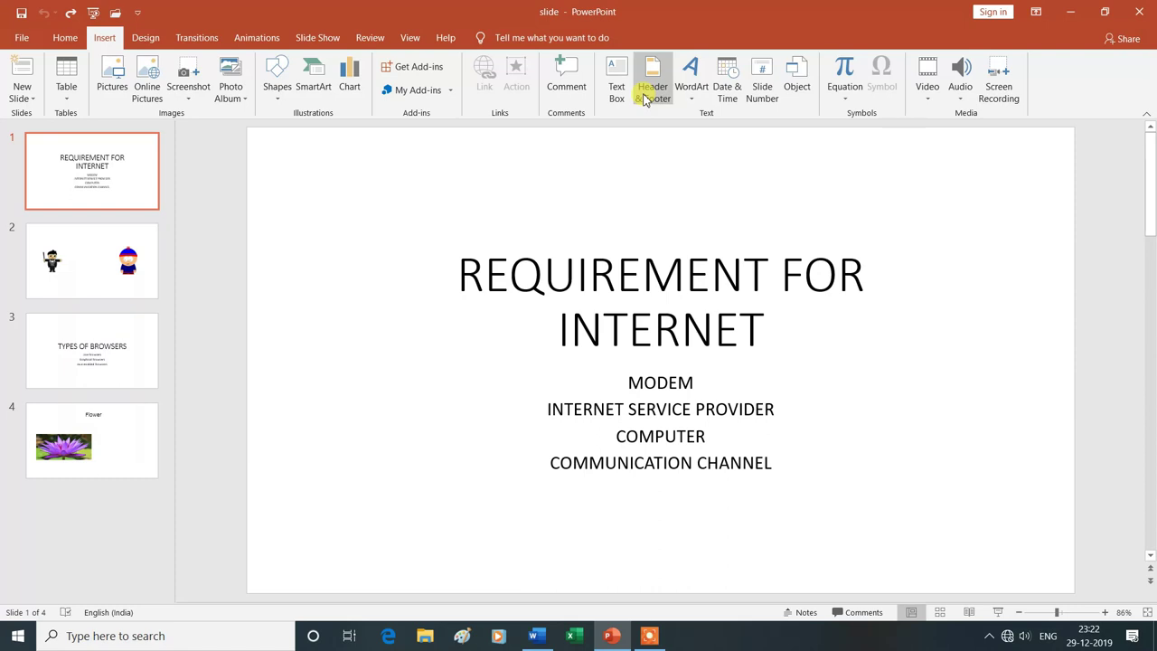
Step: In Header and Footer, include the slide date and set it to update automatically
{"action": "left_click", "coordinate": [655, 97]}
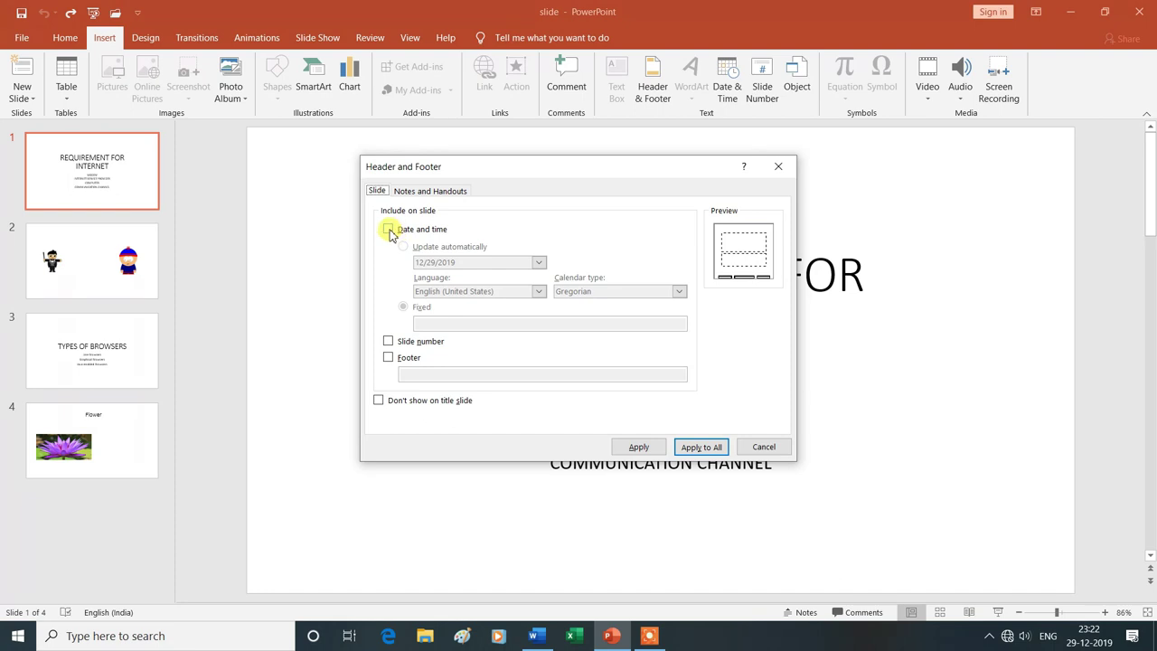
{"action": "left_click", "coordinate": [389, 229]}
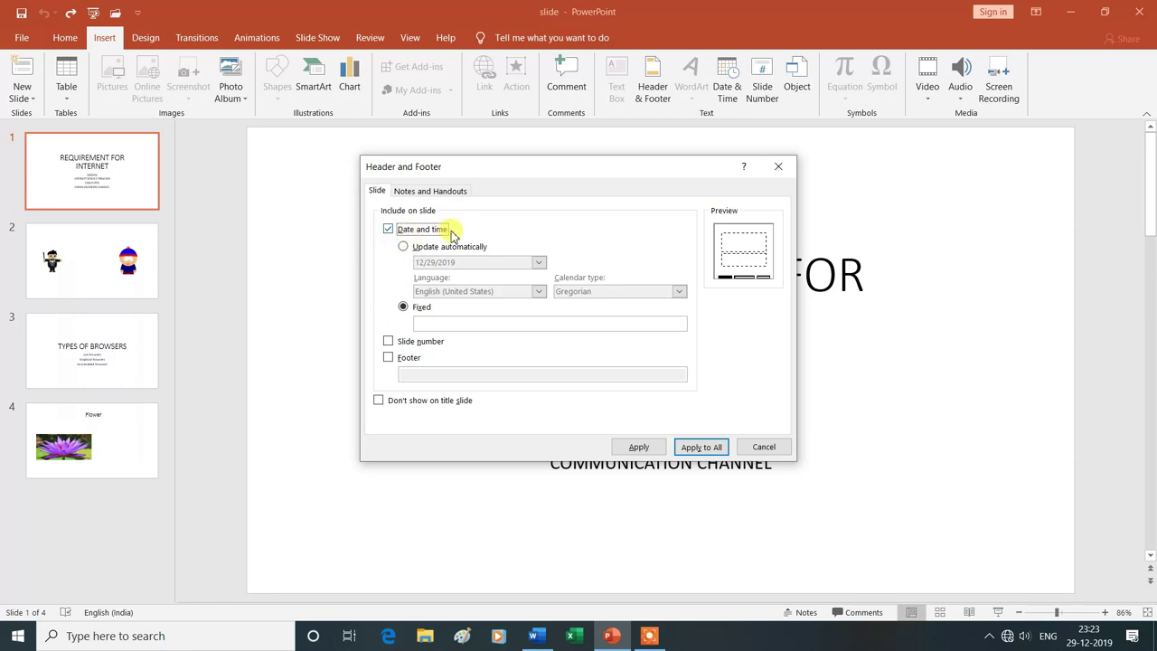
{"action": "left_click", "coordinate": [404, 247]}
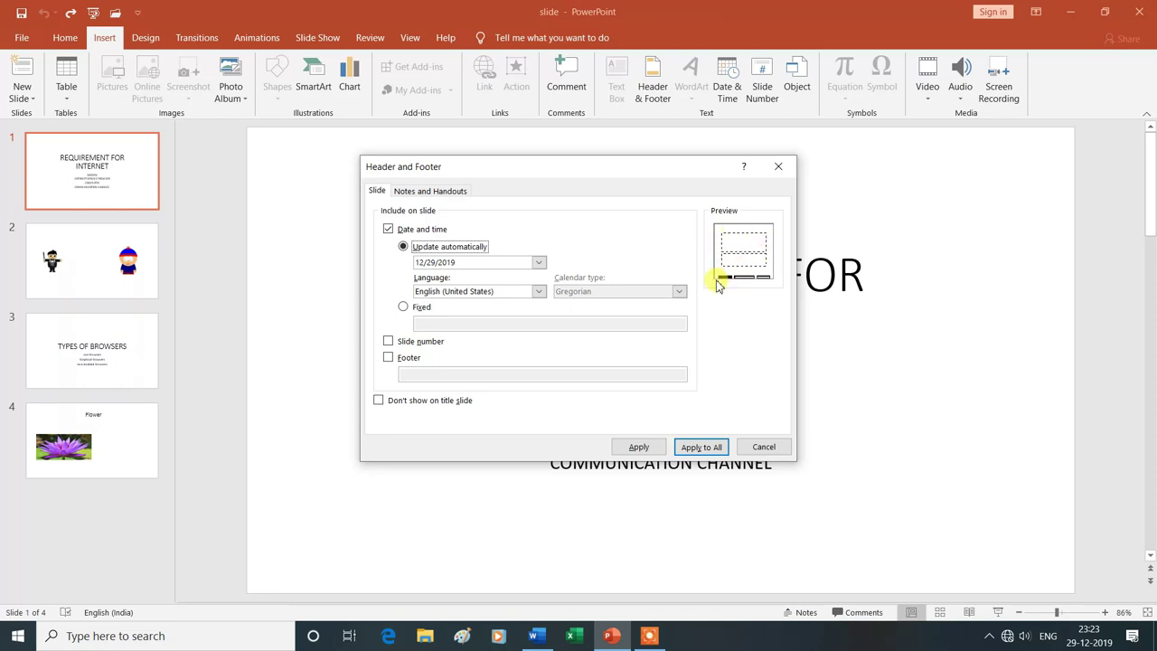
{"action": "left_click", "coordinate": [404, 307]}
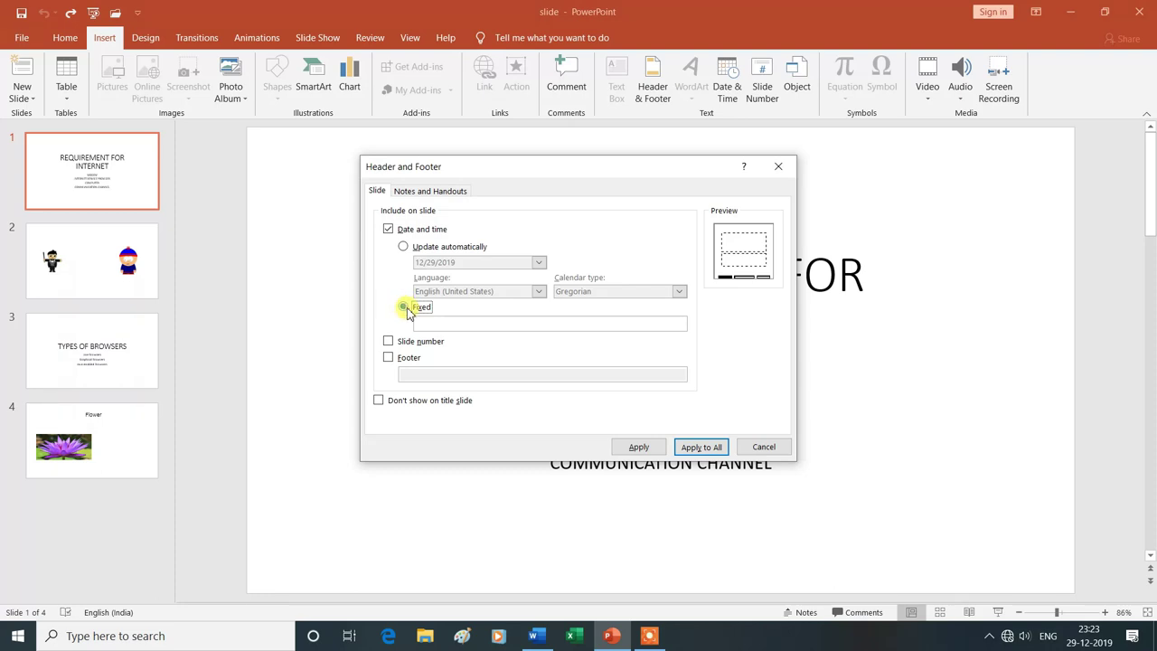
{"action": "left_click", "coordinate": [404, 246]}
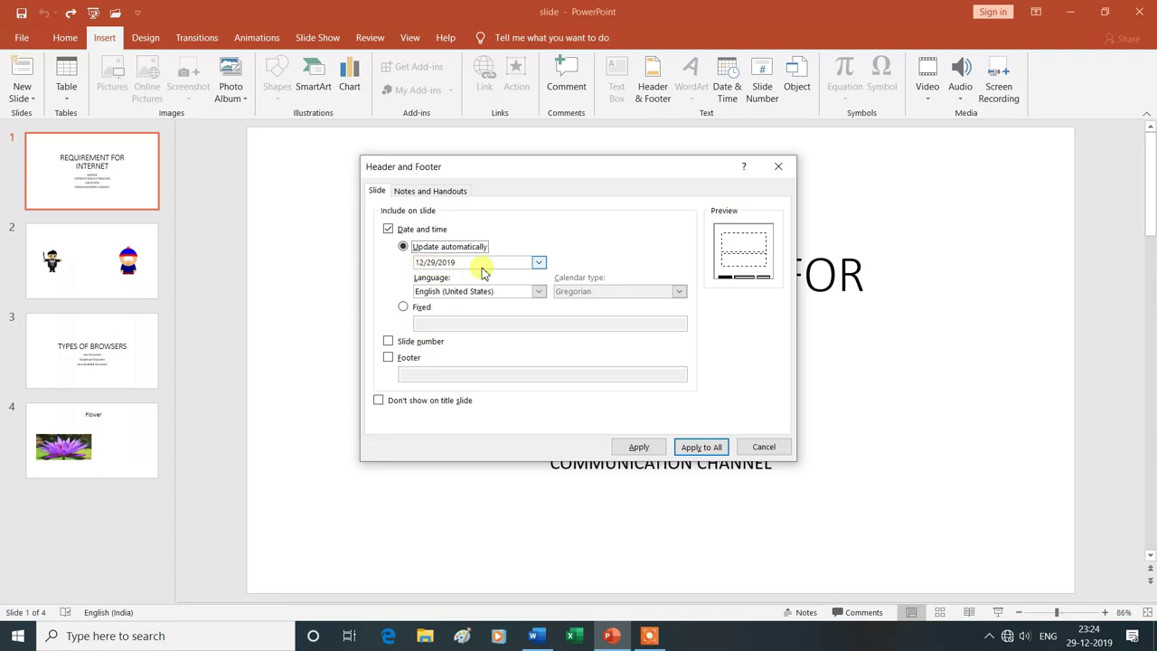
Step: Choose the 12/29/2019 date format and apply it to the current slide
{"action": "left_click", "coordinate": [540, 263]}
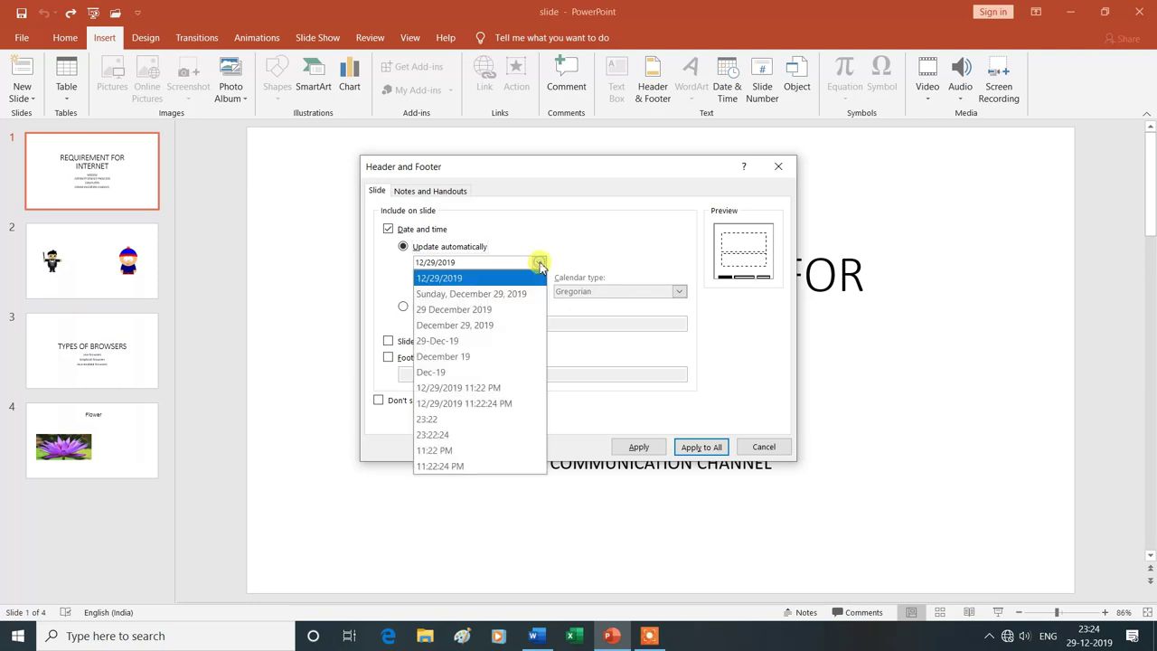
{"action": "left_click", "coordinate": [488, 275]}
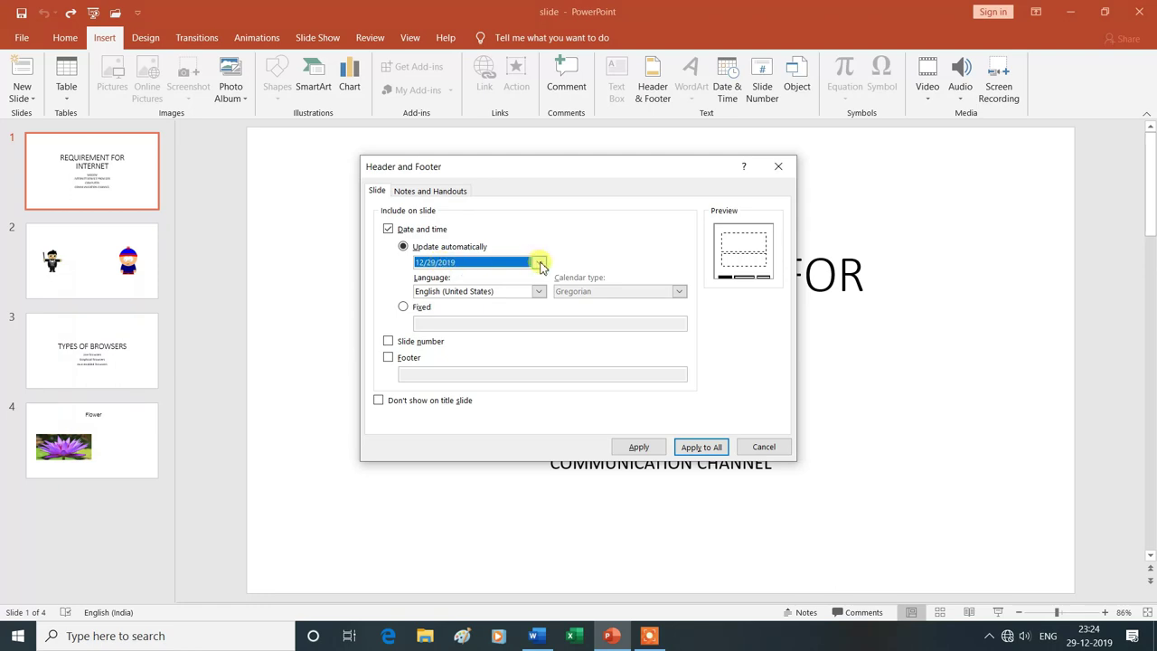
{"action": "left_click", "coordinate": [638, 446]}
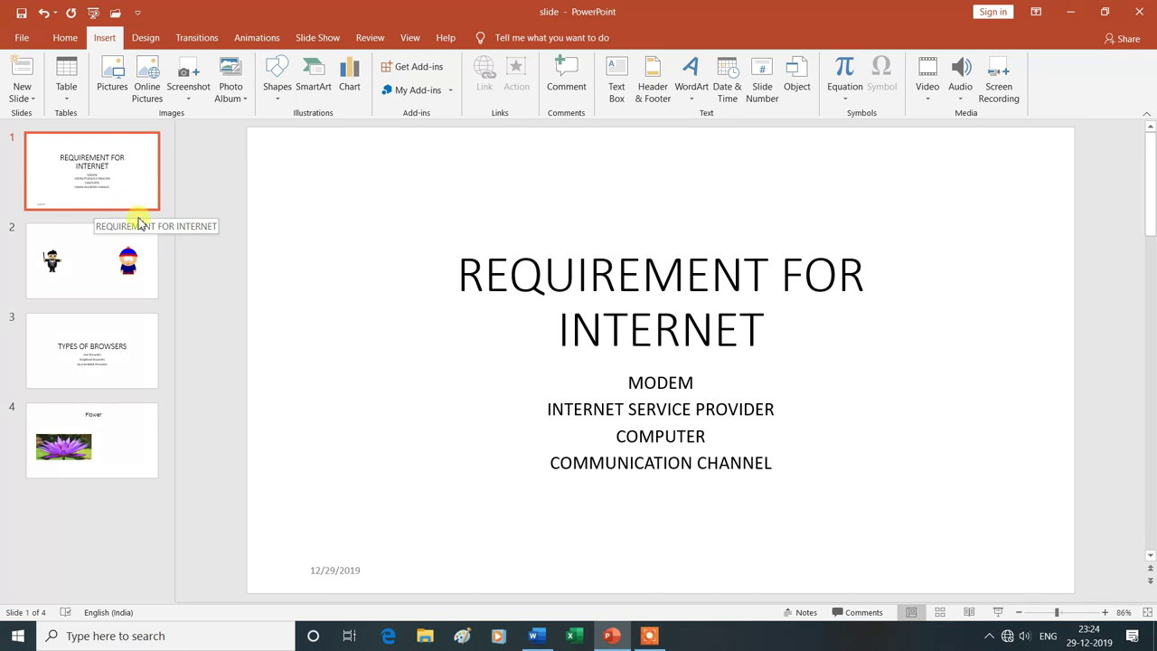
Step: Play the slide show from the start through to the Flower slide, then exit it
{"action": "left_click", "coordinate": [998, 614]}
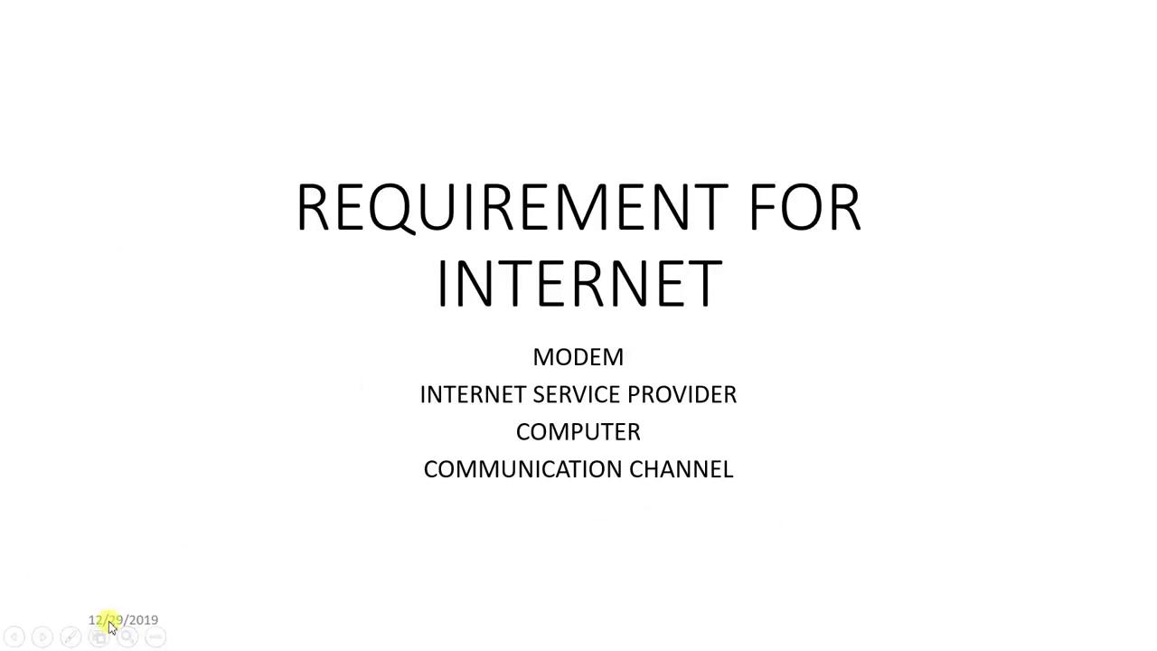
{"action": "mouse_move", "coordinate": [81, 636]}
{"action": "left_click", "coordinate": [405, 559]}
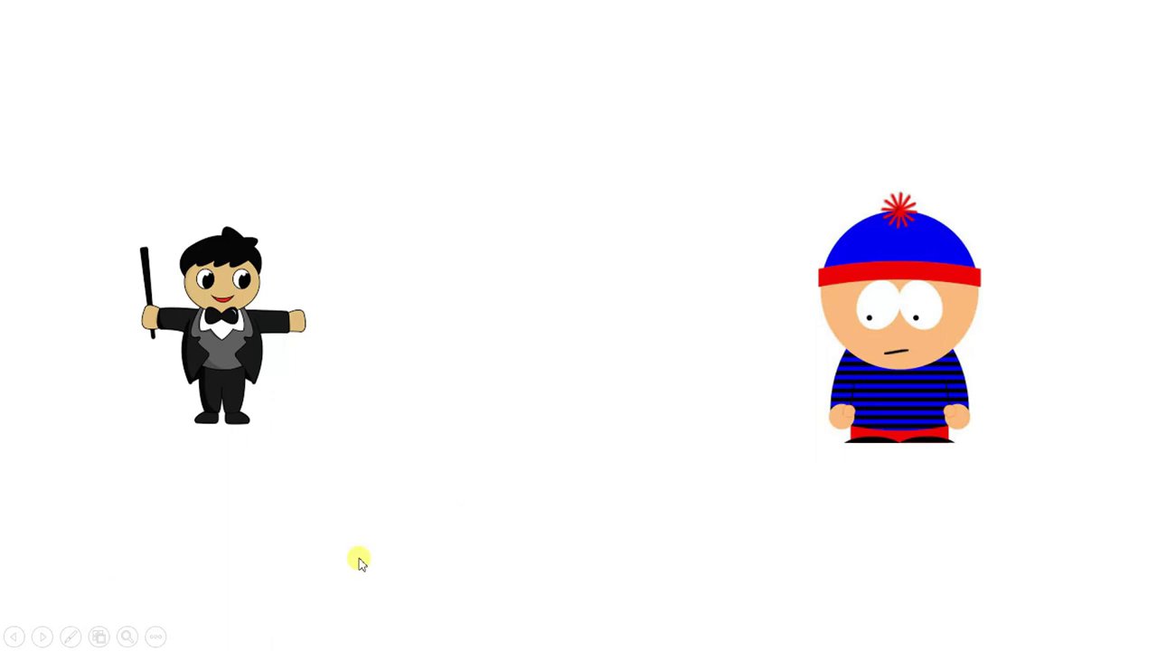
{"action": "left_click", "coordinate": [407, 524]}
{"action": "left_click", "coordinate": [358, 571]}
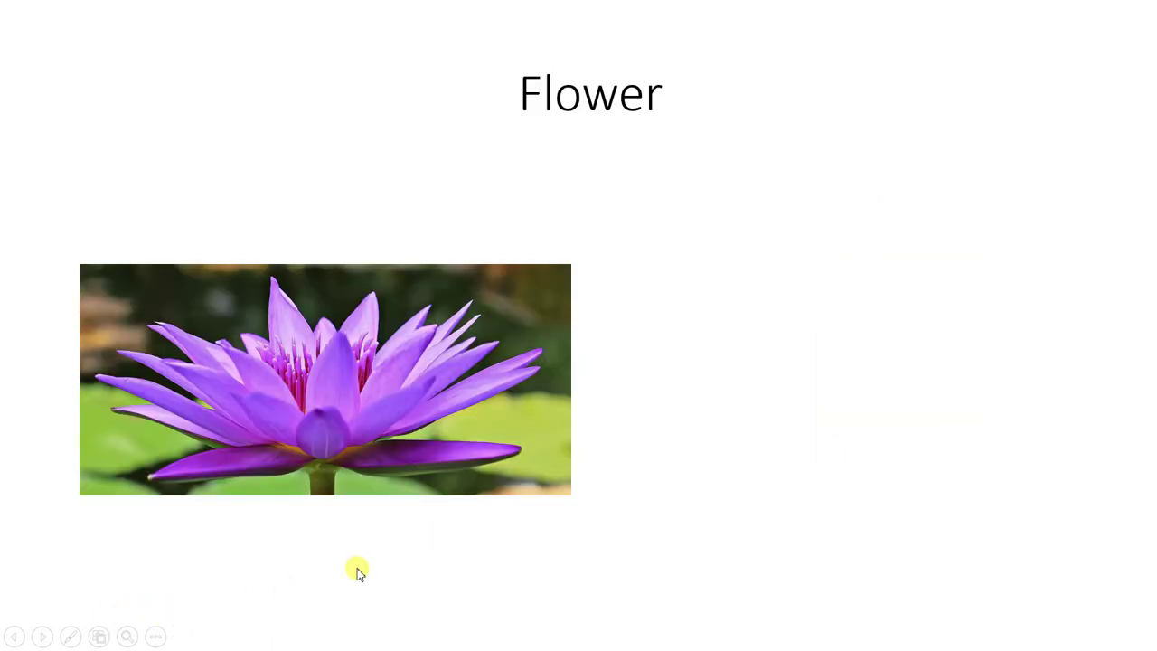
{"action": "key", "text": "Escape"}
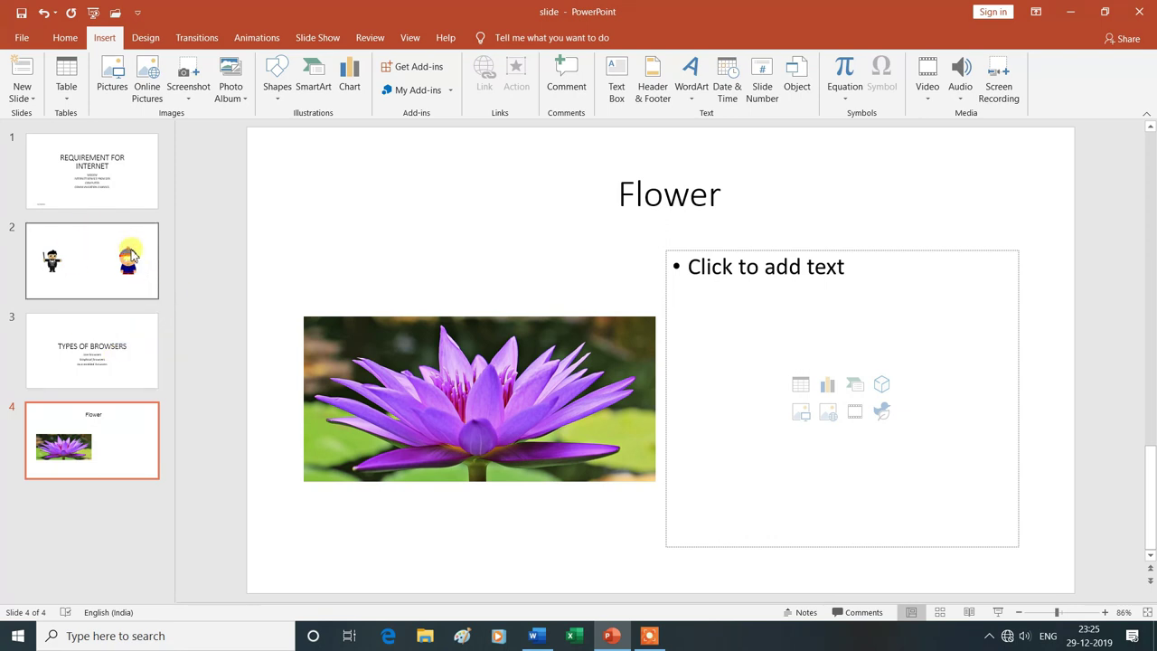
Step: Apply an auto-updating 12/29/2019 date footer to all slides and return to the title slide
{"action": "left_click", "coordinate": [657, 92]}
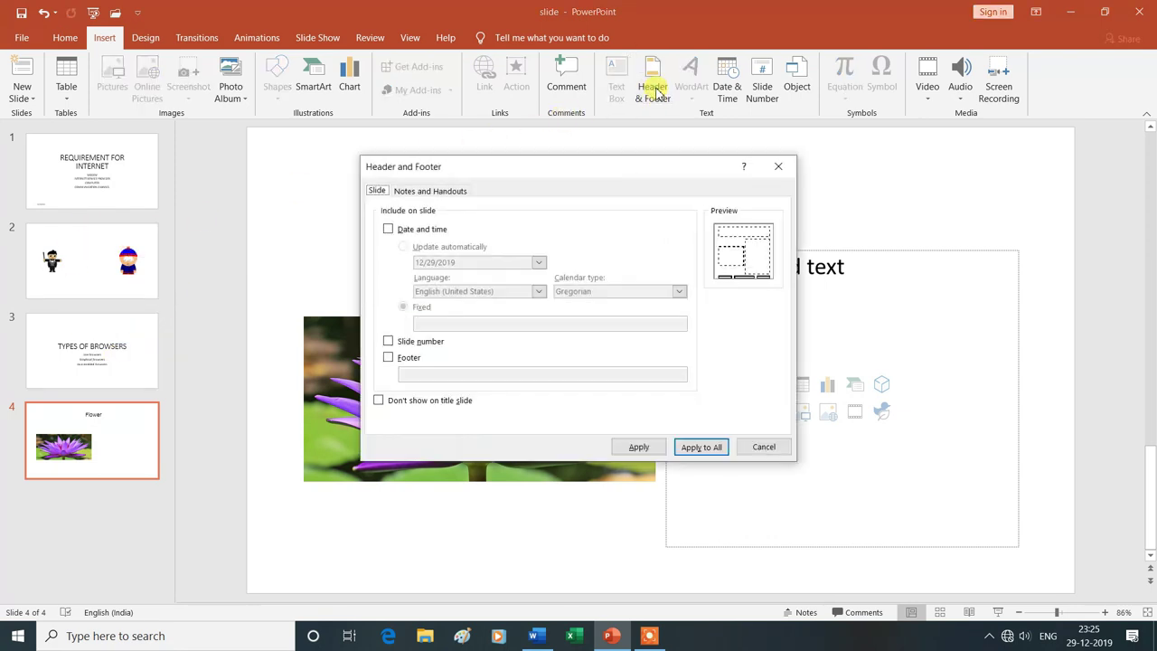
{"action": "left_click", "coordinate": [388, 231]}
{"action": "left_click", "coordinate": [406, 248]}
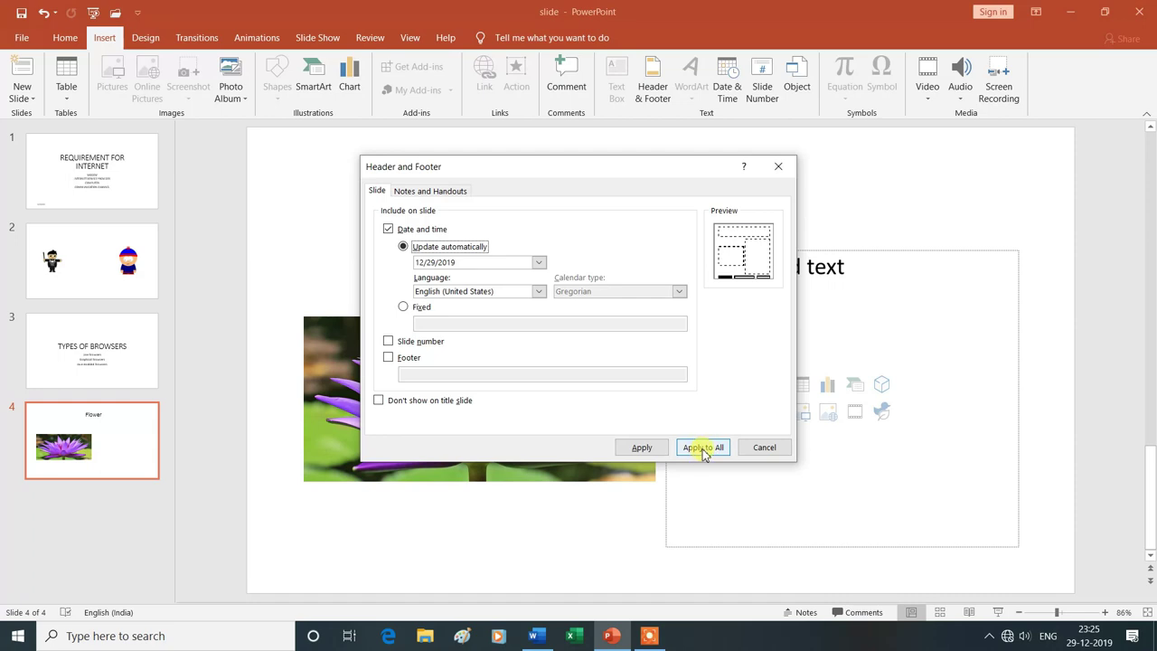
{"action": "left_click", "coordinate": [703, 447]}
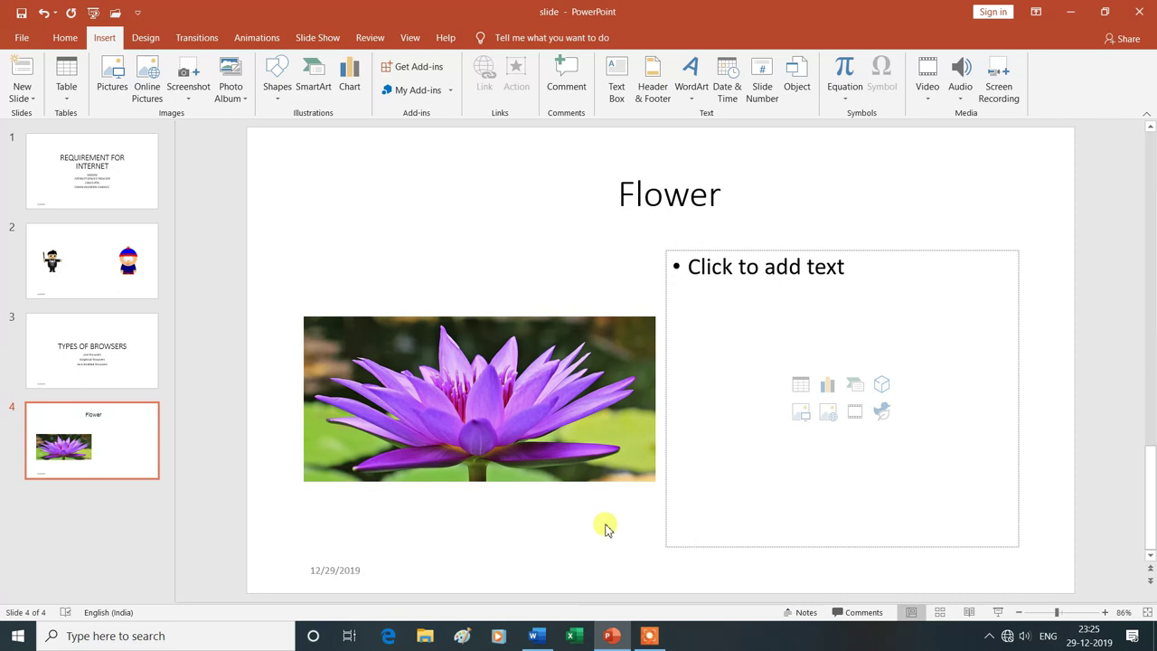
{"action": "left_click", "coordinate": [105, 177]}
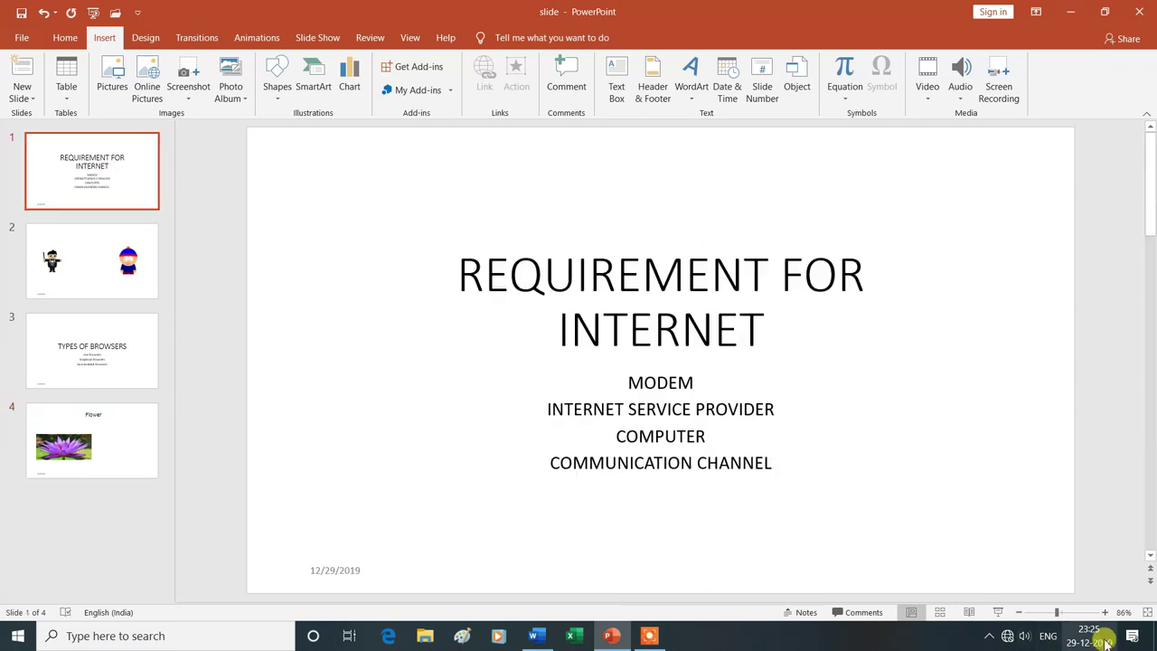
{"action": "left_click", "coordinate": [1000, 614]}
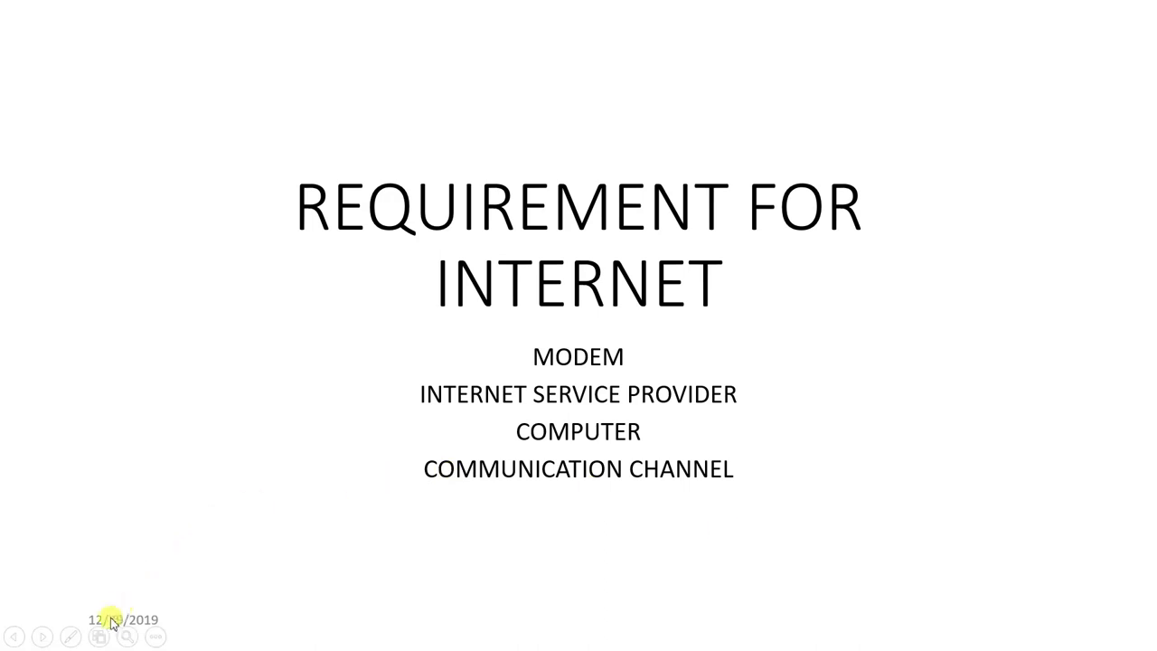
{"action": "left_click", "coordinate": [375, 573]}
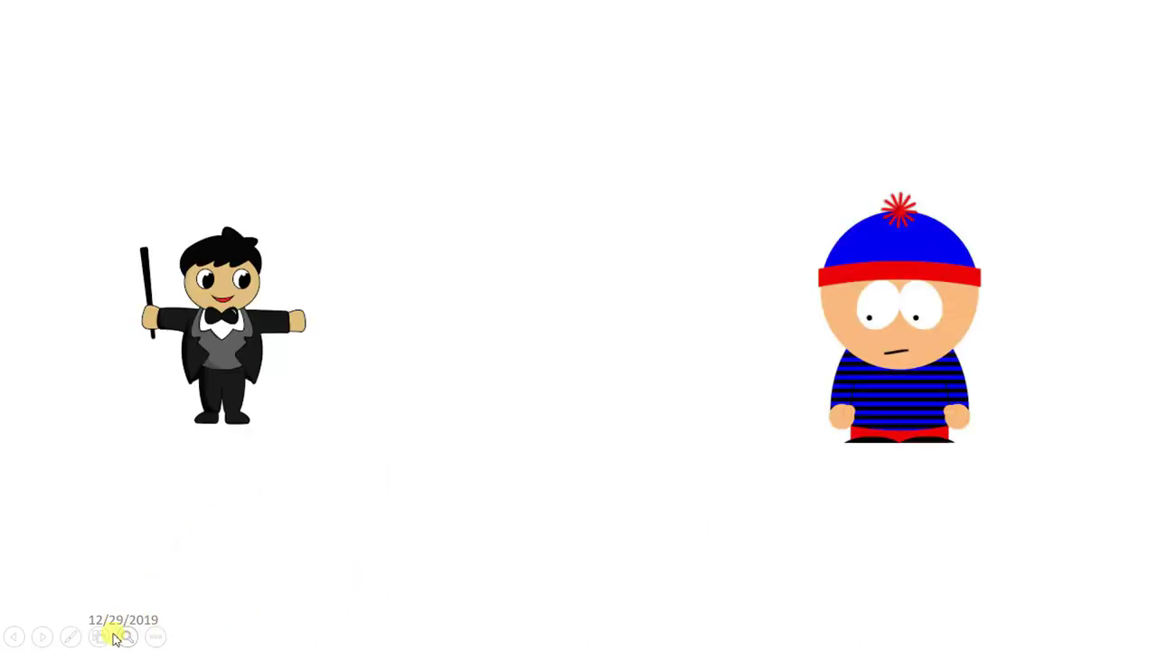
{"action": "left_click", "coordinate": [285, 606]}
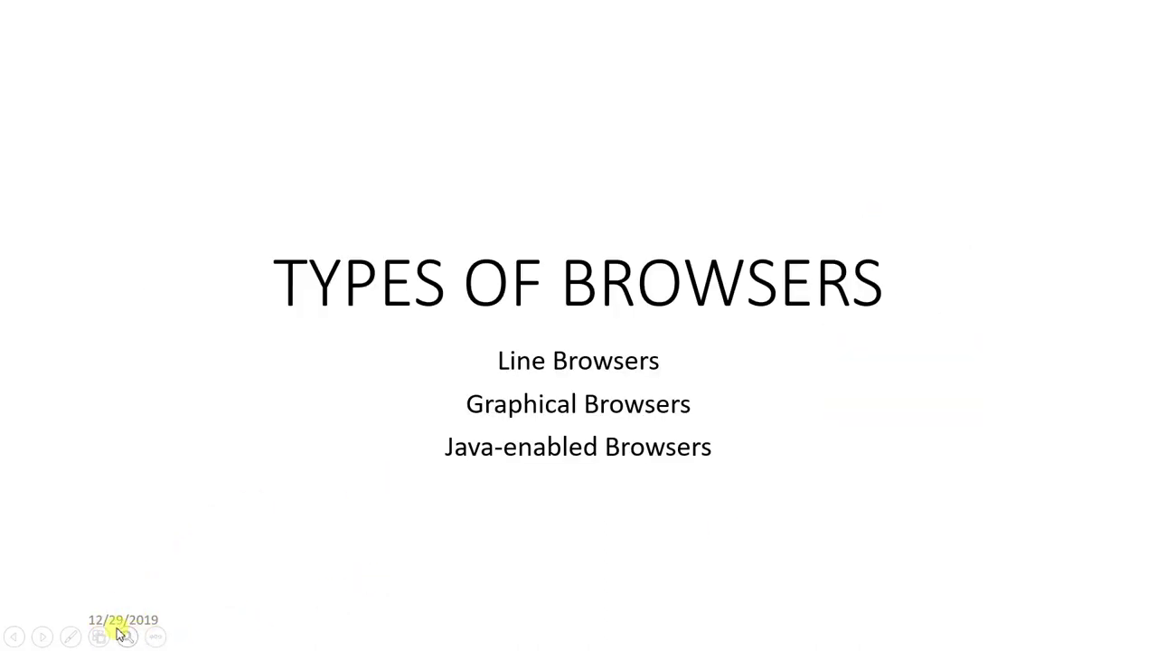
{"action": "left_click", "coordinate": [208, 612]}
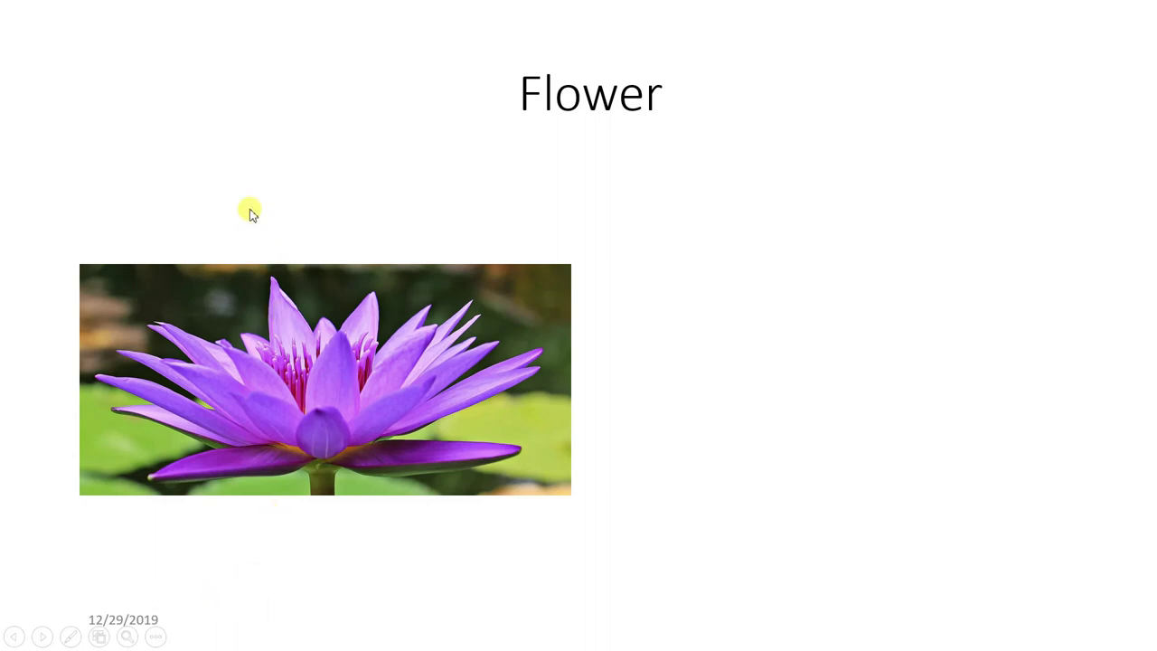
{"action": "key", "text": "Escape"}
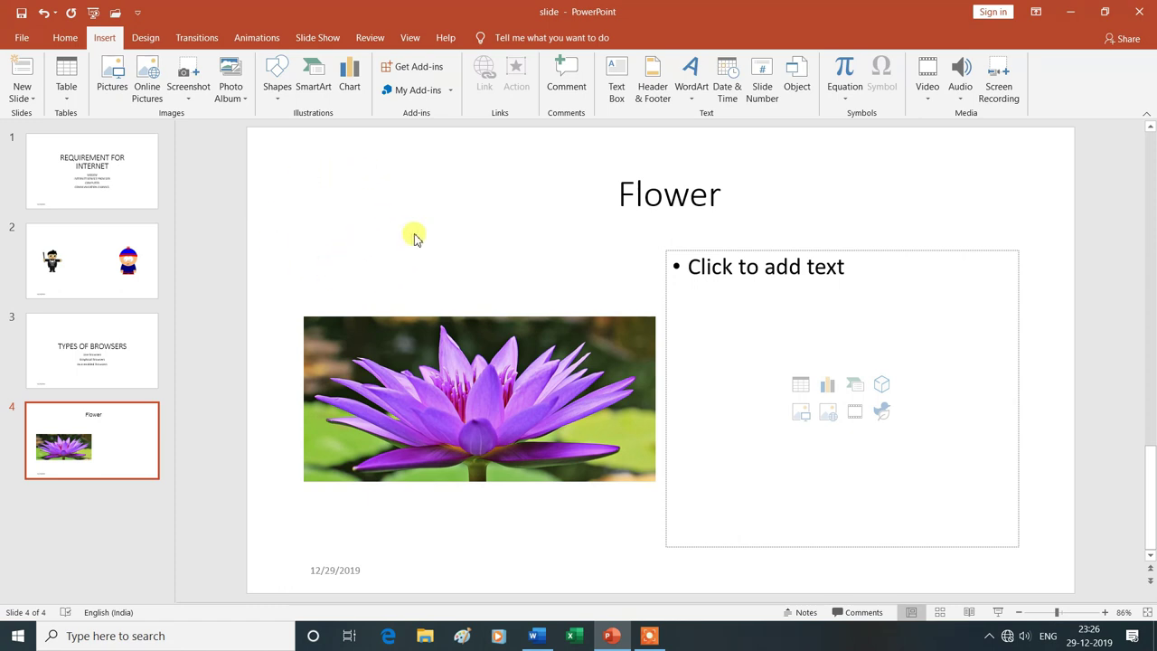
{"action": "left_click", "coordinate": [652, 83]}
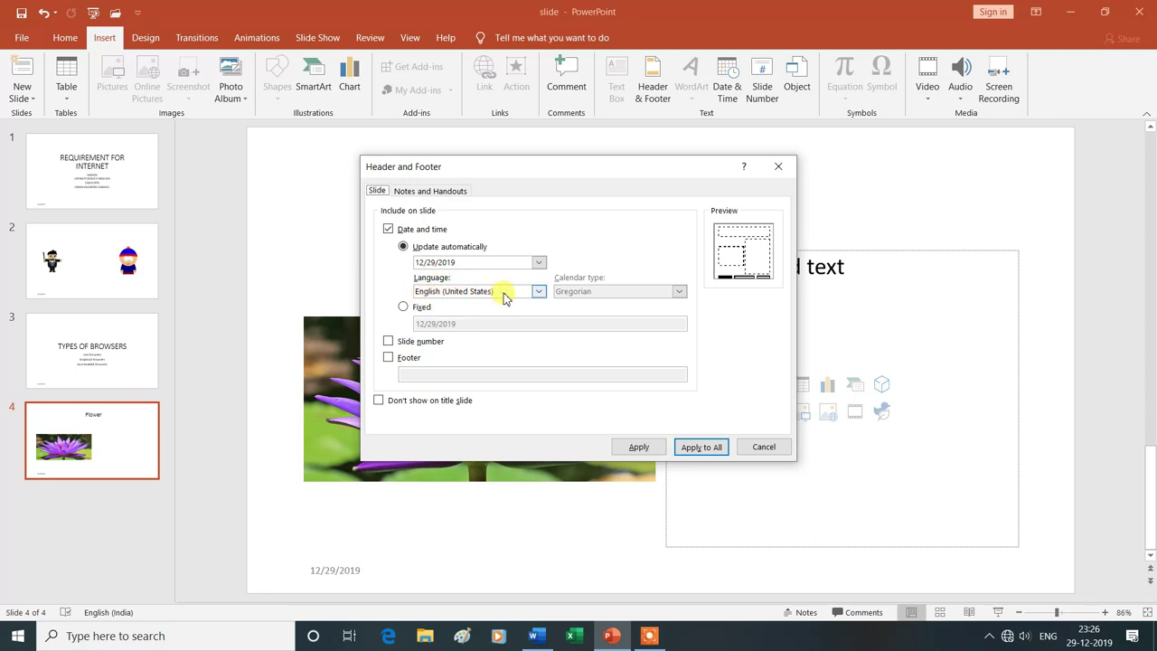
Step: Set the date language to Hindi and apply the Hindi-numeral date (२९/१२/१९) to all slides
{"action": "left_click", "coordinate": [539, 292]}
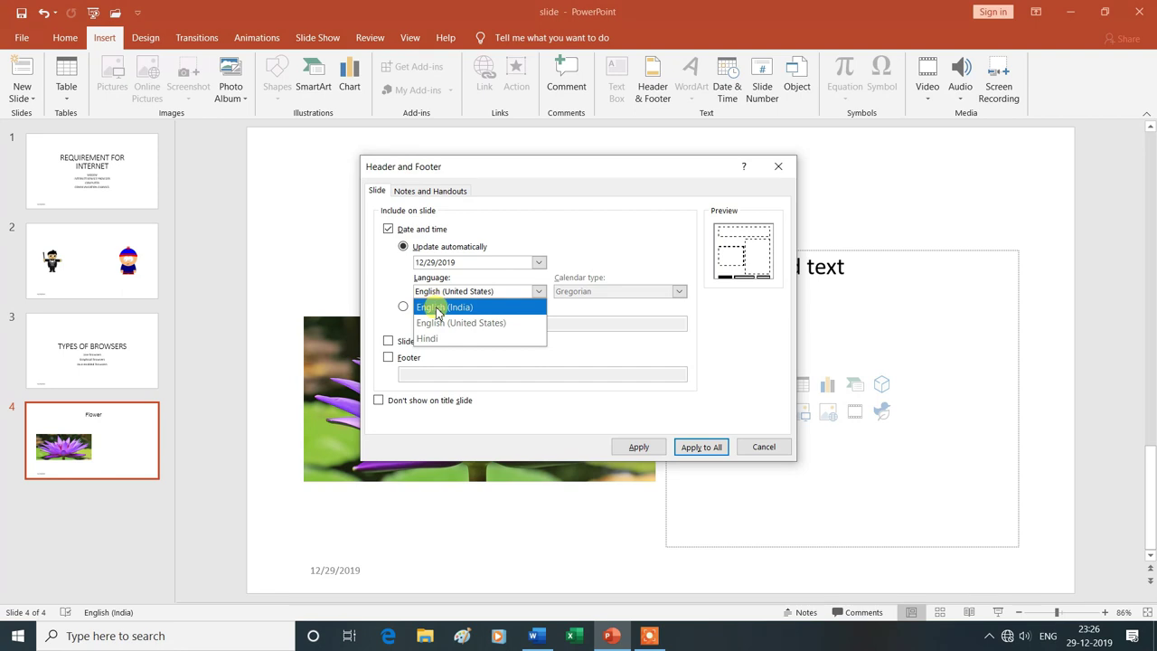
{"action": "left_click", "coordinate": [436, 309]}
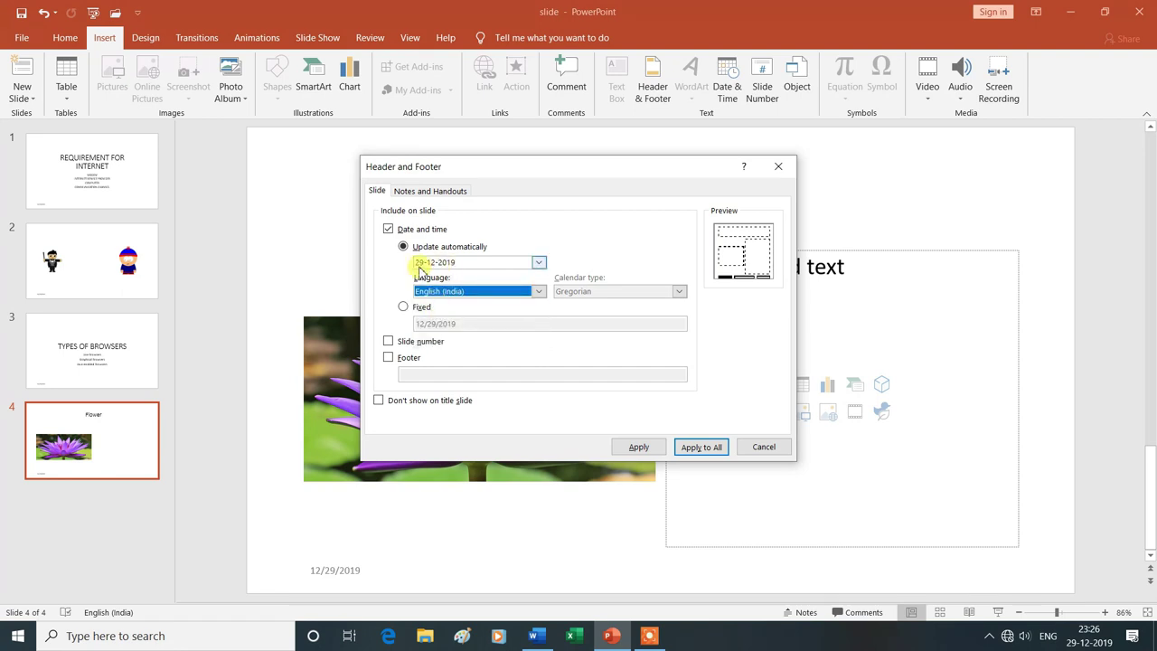
{"action": "left_click", "coordinate": [539, 262]}
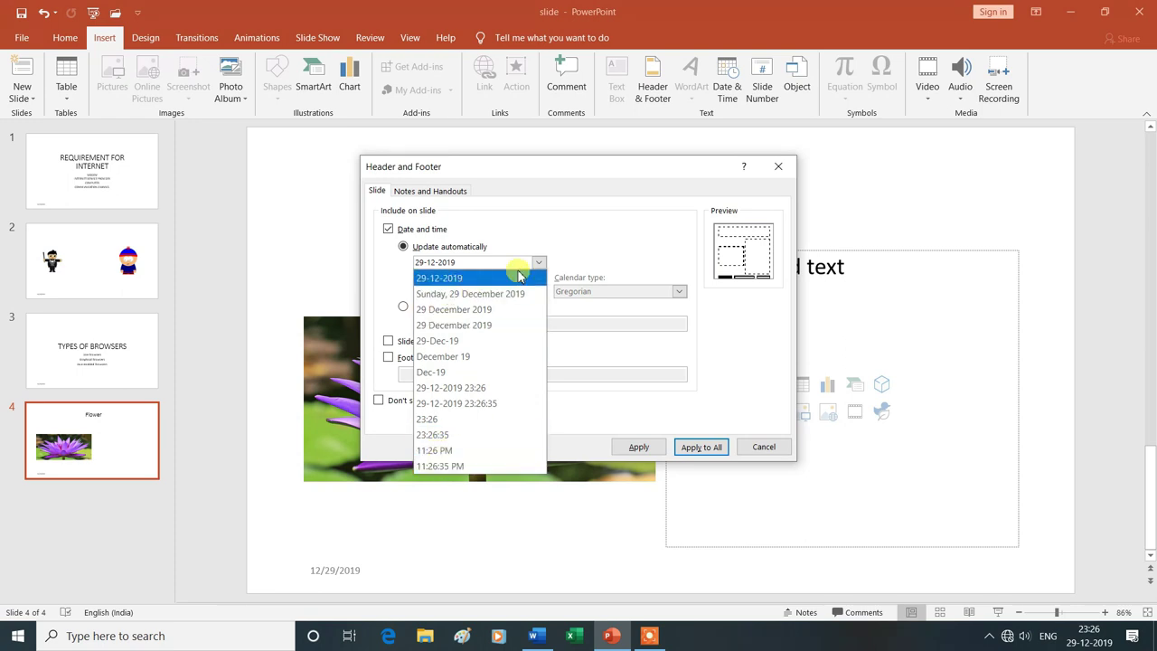
{"action": "left_click", "coordinate": [539, 246]}
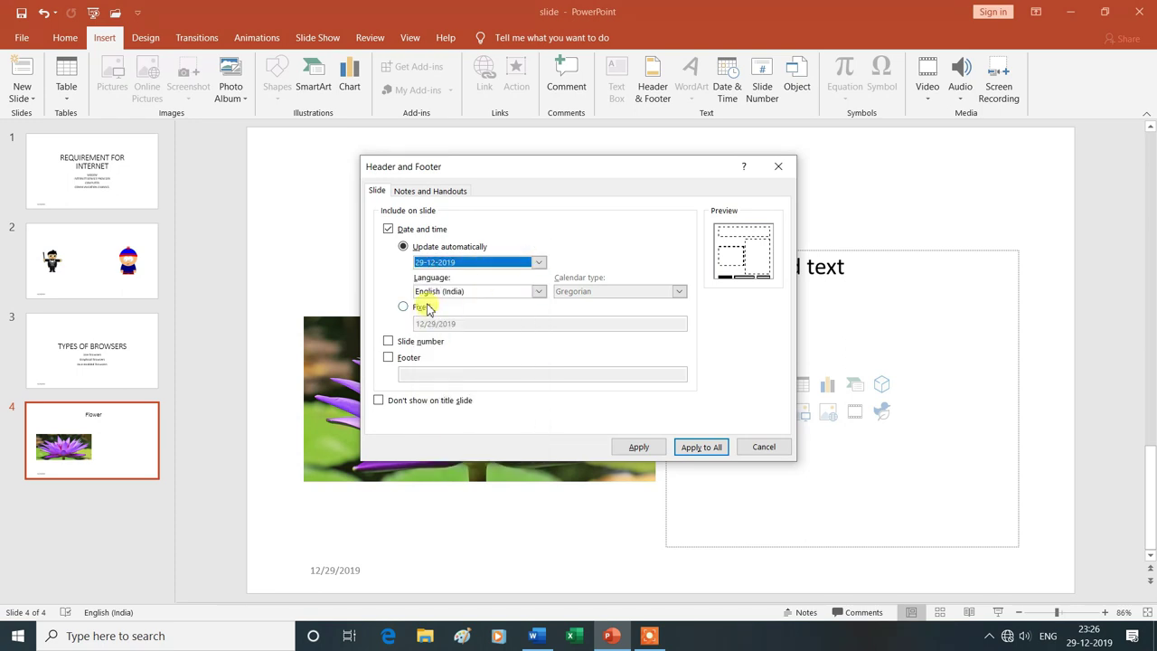
{"action": "left_click", "coordinate": [538, 291]}
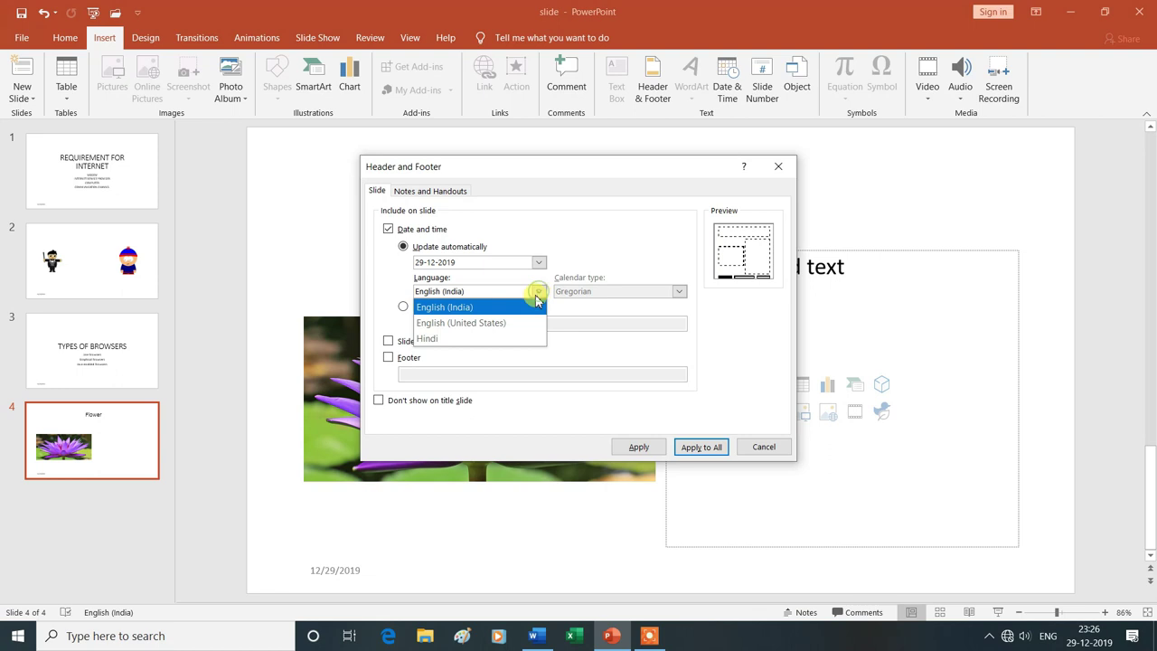
{"action": "left_click", "coordinate": [448, 341]}
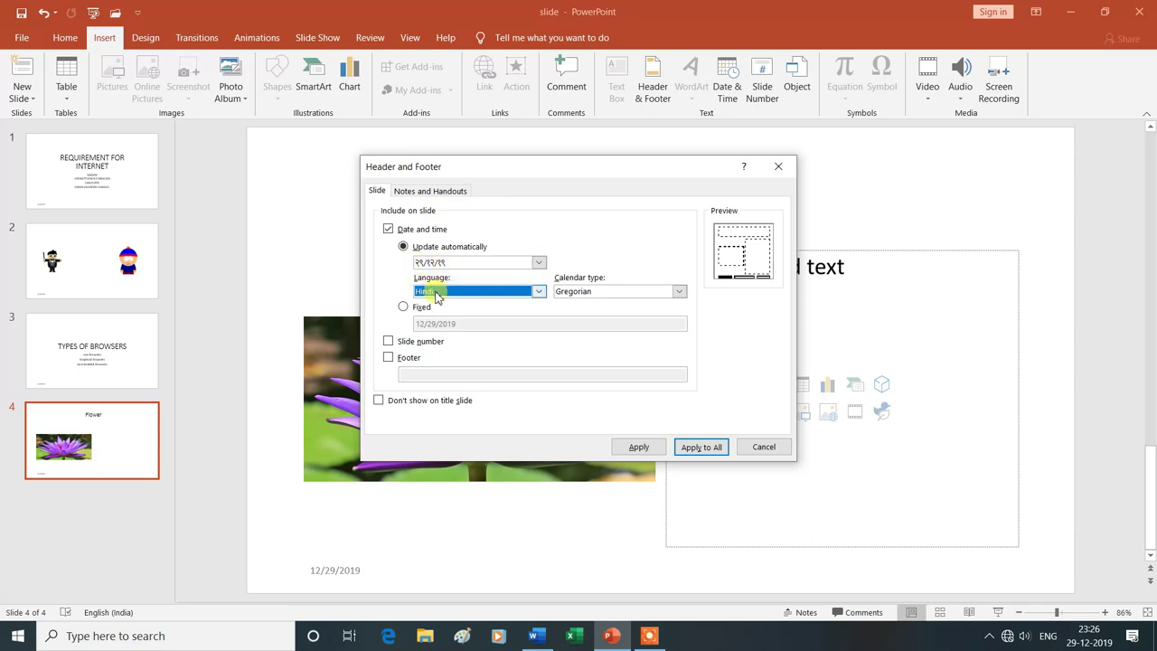
{"action": "left_click", "coordinate": [540, 294]}
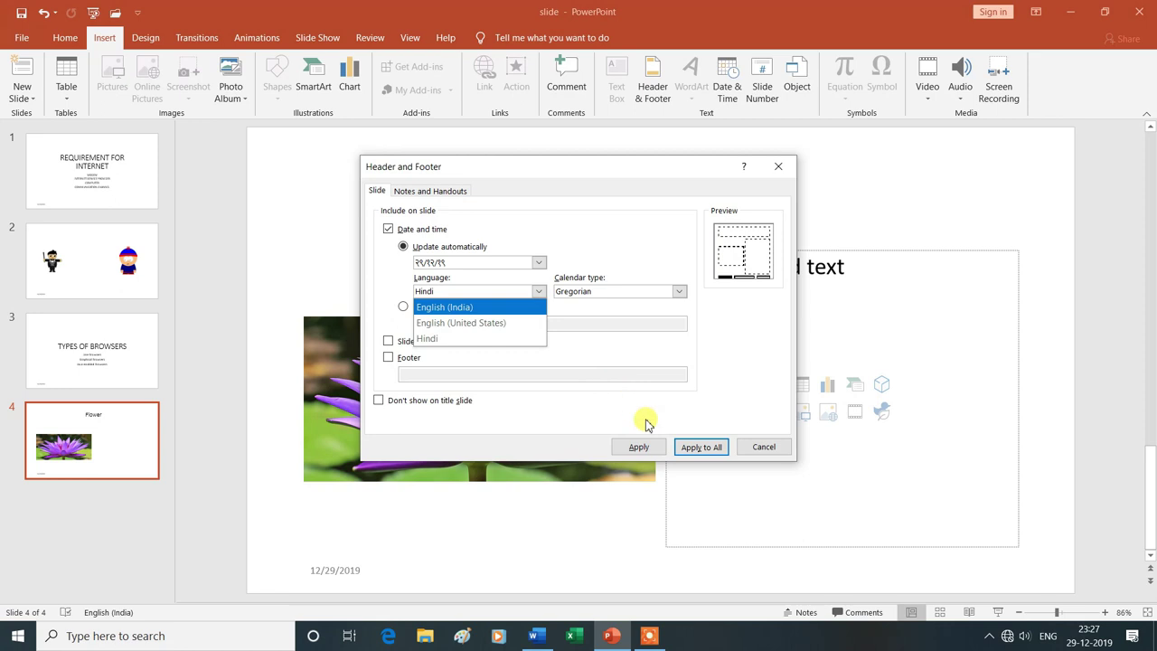
{"action": "left_click", "coordinate": [633, 446]}
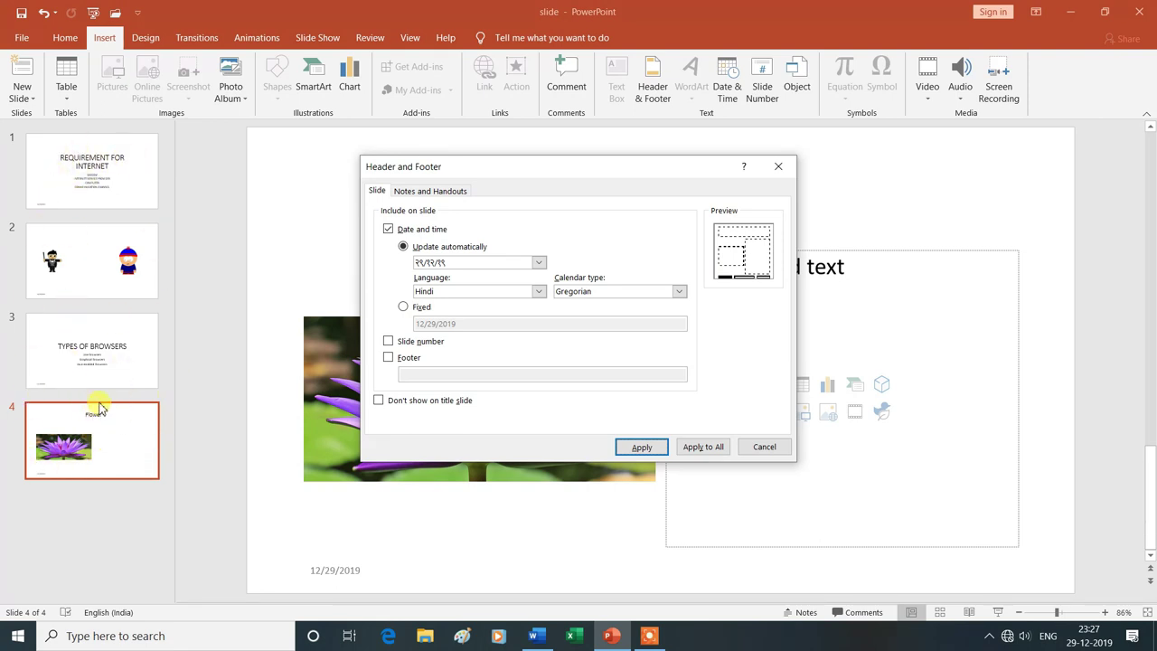
{"action": "left_click", "coordinate": [703, 446]}
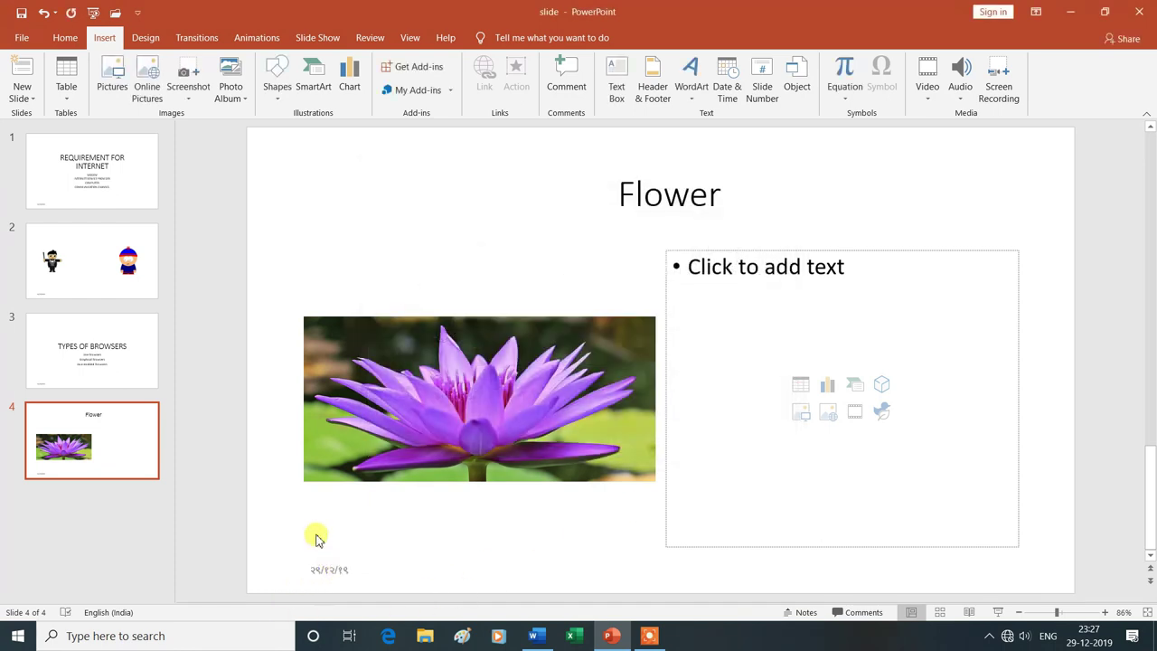
{"action": "left_click", "coordinate": [138, 177]}
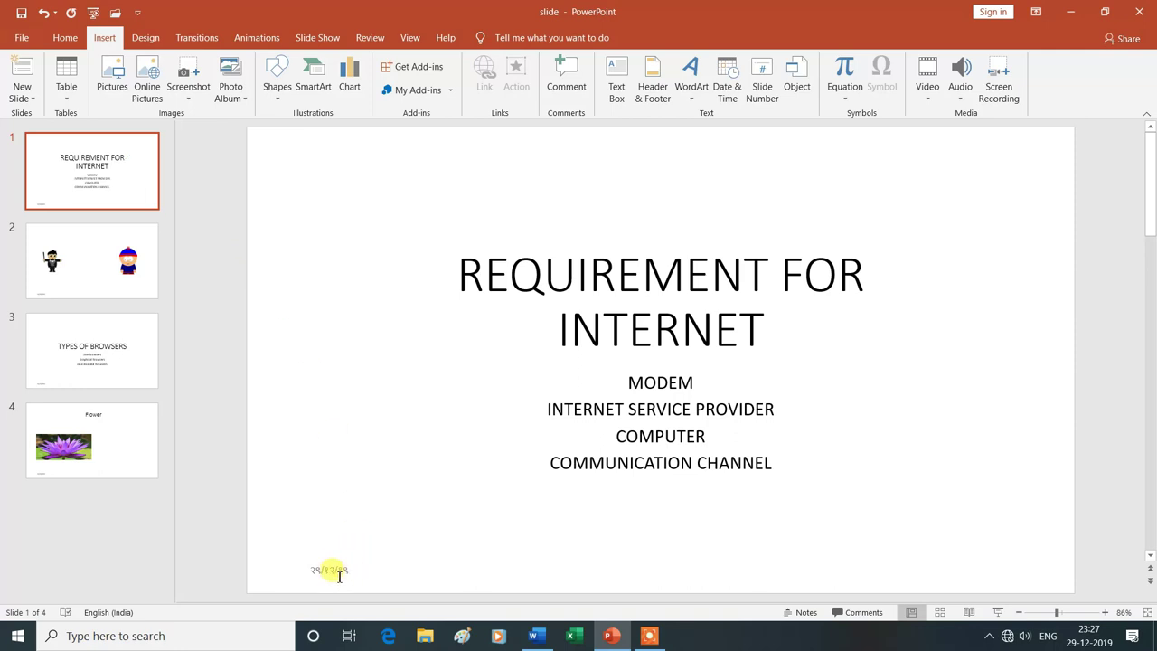
{"action": "left_click", "coordinate": [998, 612]}
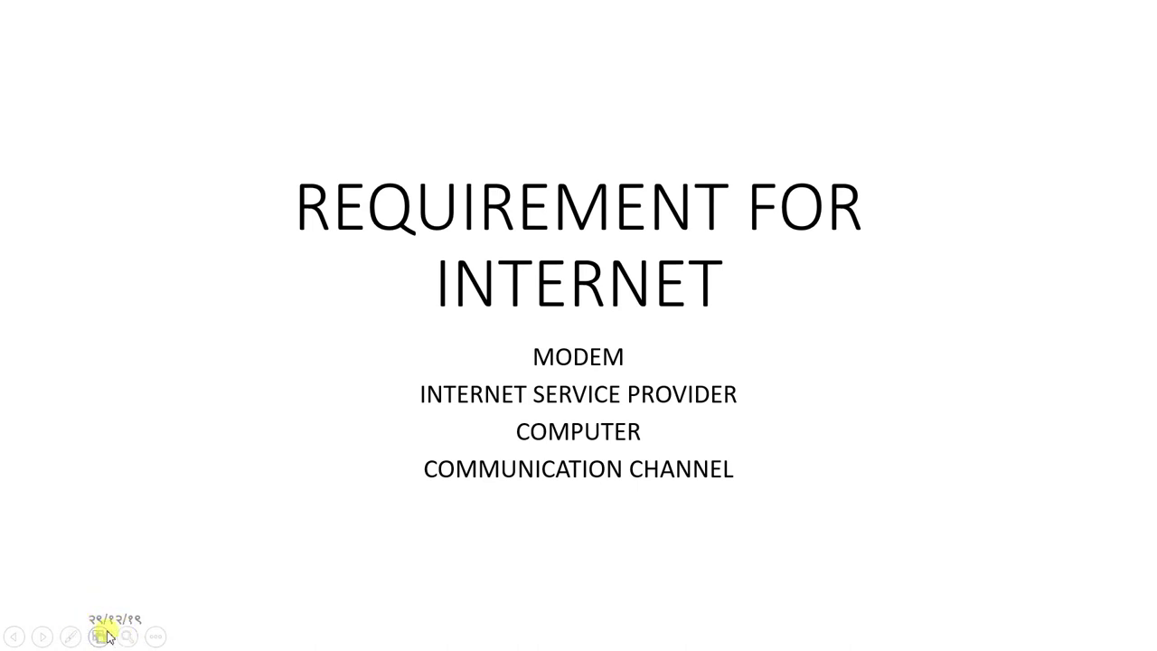
{"action": "left_click", "coordinate": [223, 609]}
{"action": "left_click", "coordinate": [236, 609]}
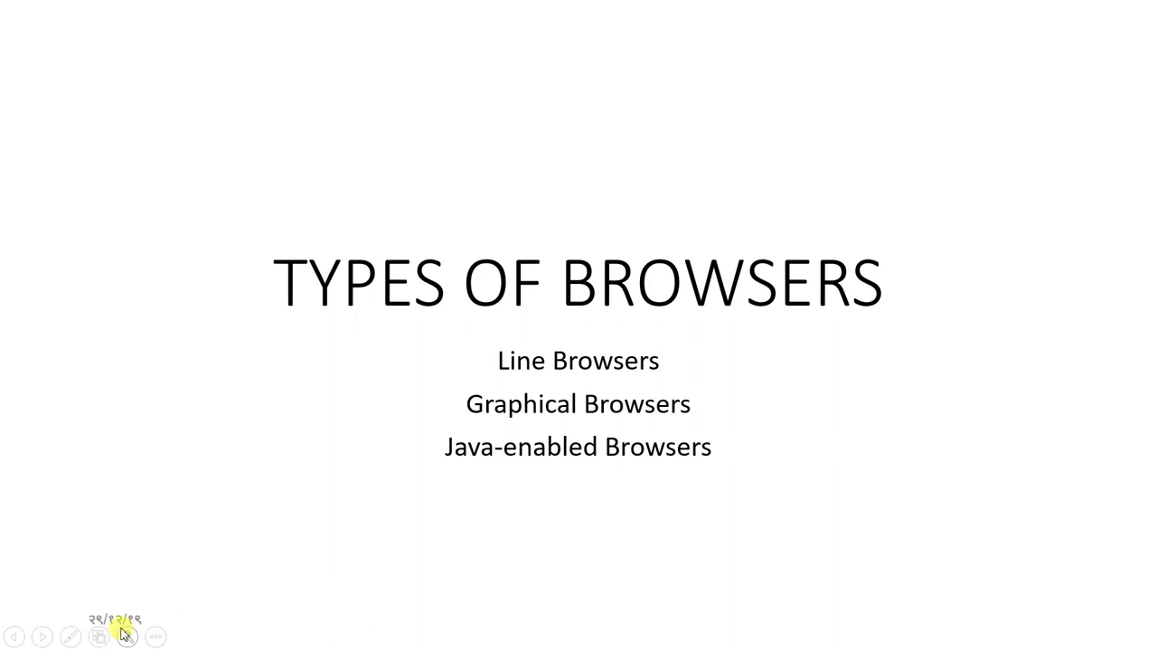
{"action": "left_click", "coordinate": [230, 612]}
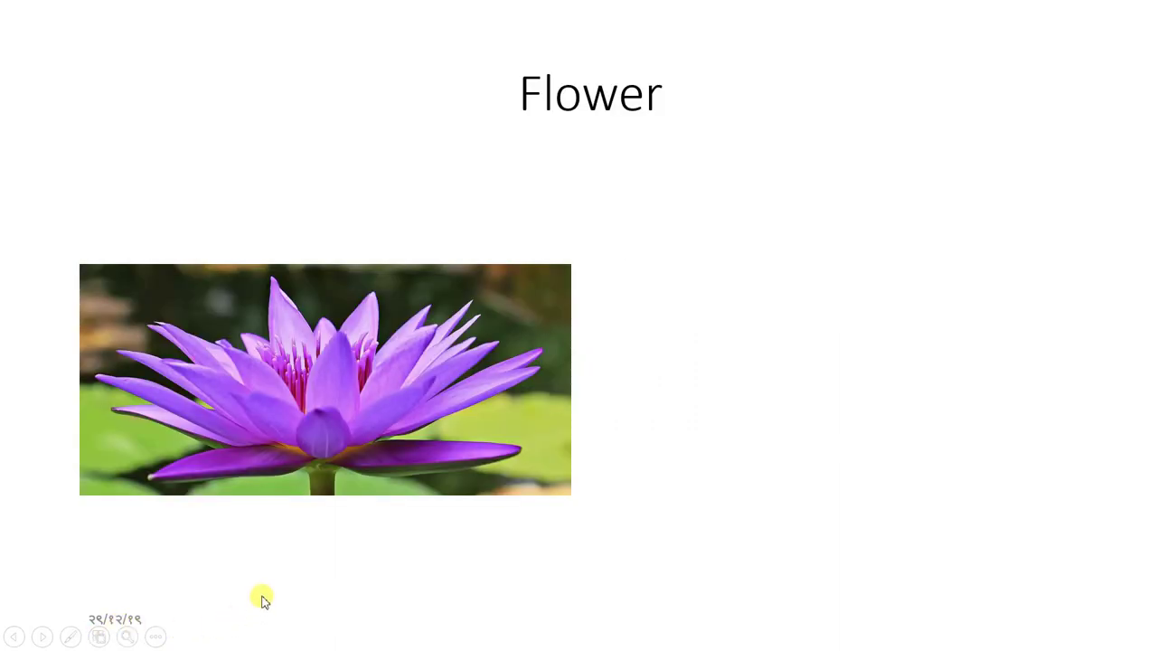
{"action": "key", "text": "Escape"}
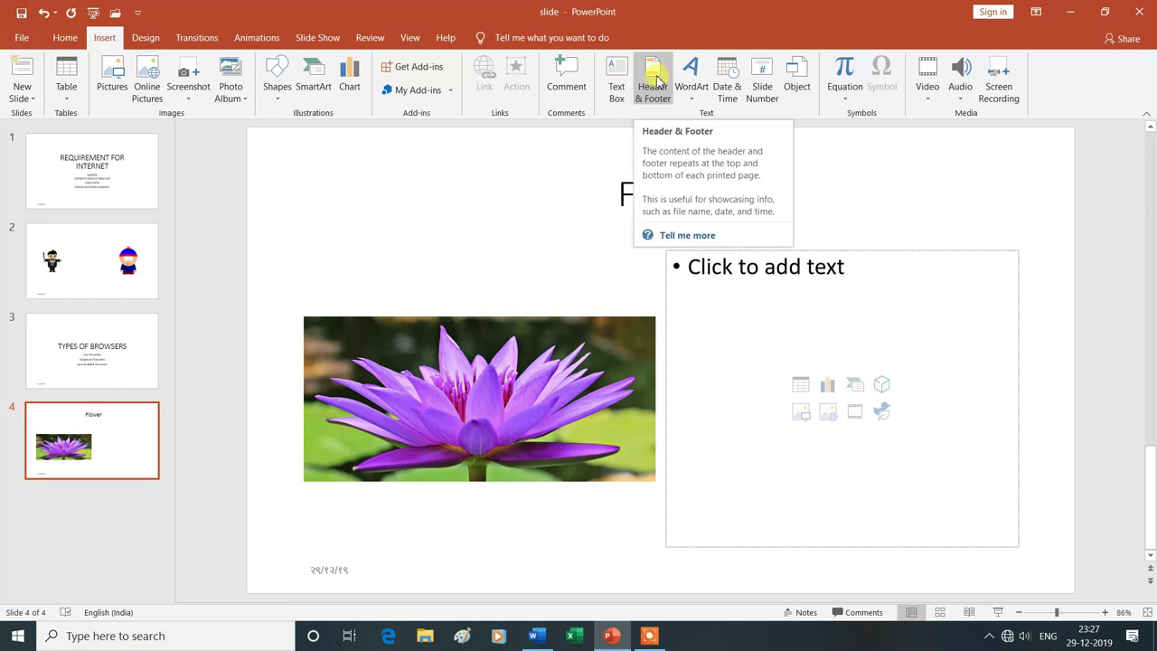
Step: Switch the date to the long Hindi format 'रविवार, 29 दिसम्बर 2019' on all slides
{"action": "left_click", "coordinate": [657, 79]}
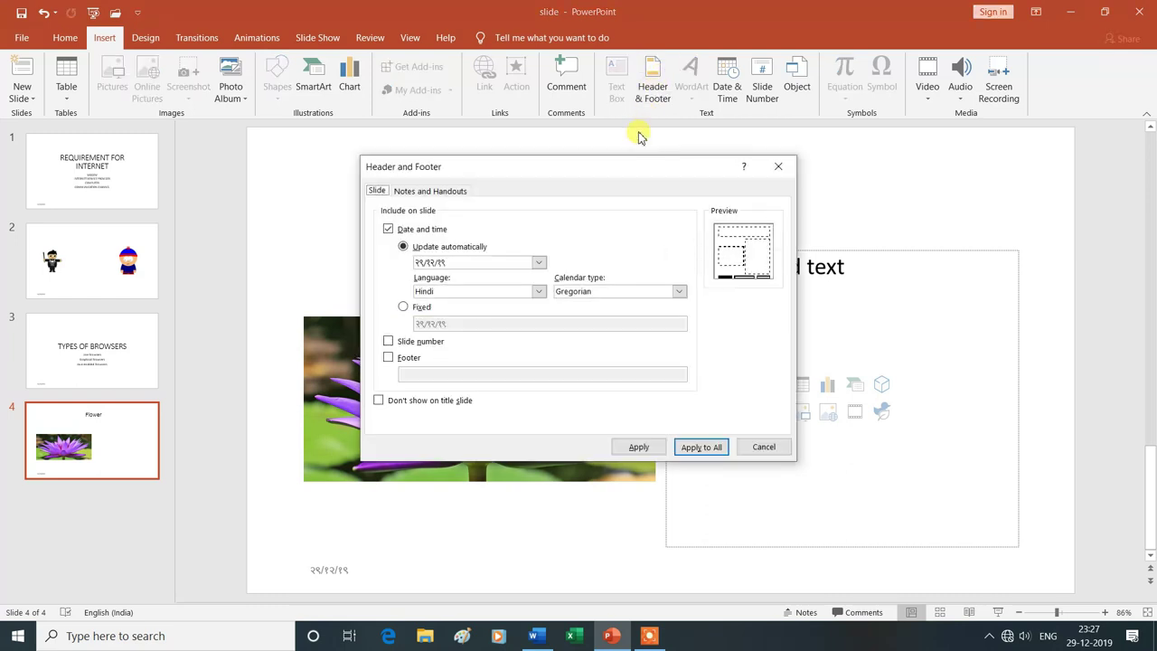
{"action": "left_click", "coordinate": [540, 264]}
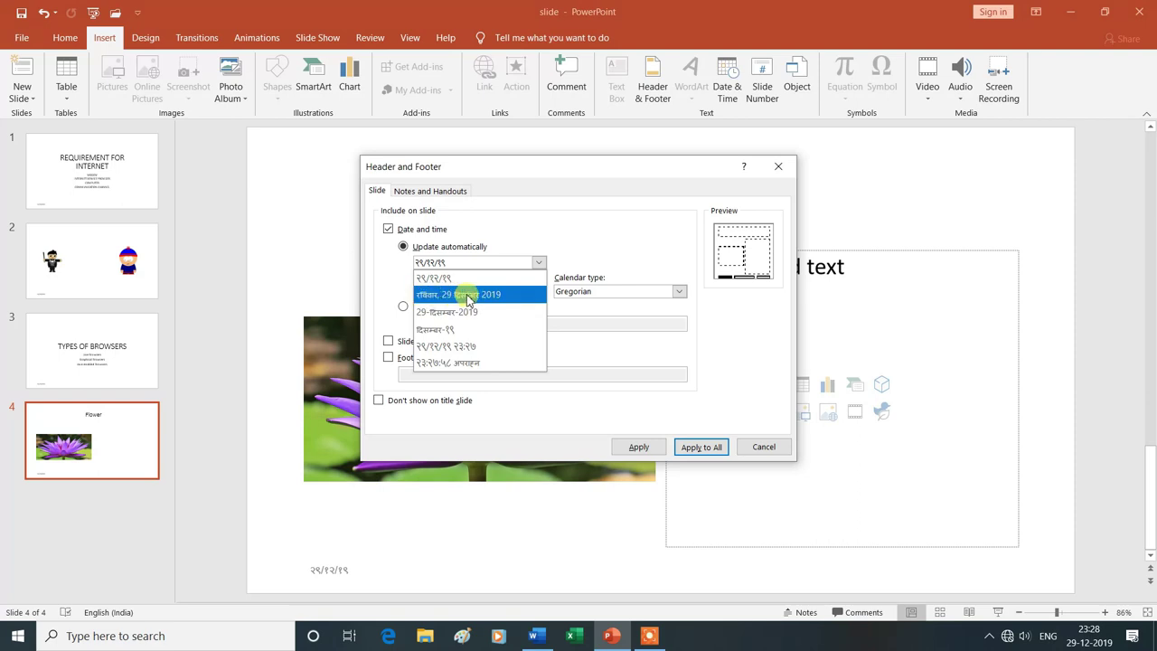
{"action": "left_click", "coordinate": [467, 294]}
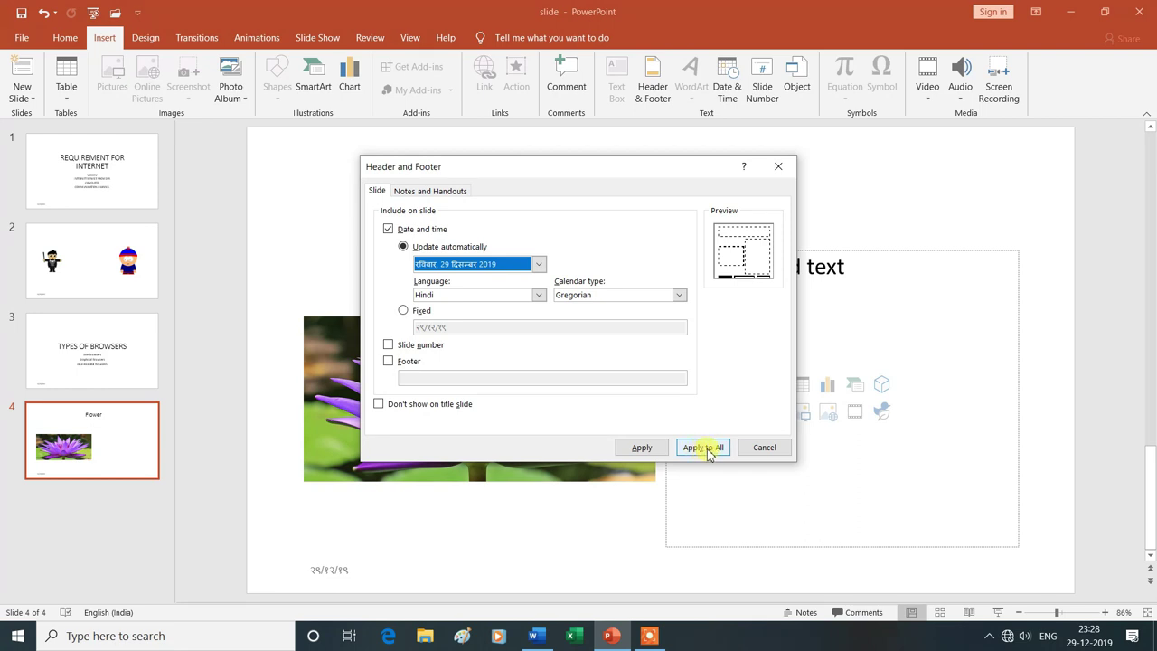
{"action": "left_click", "coordinate": [708, 447]}
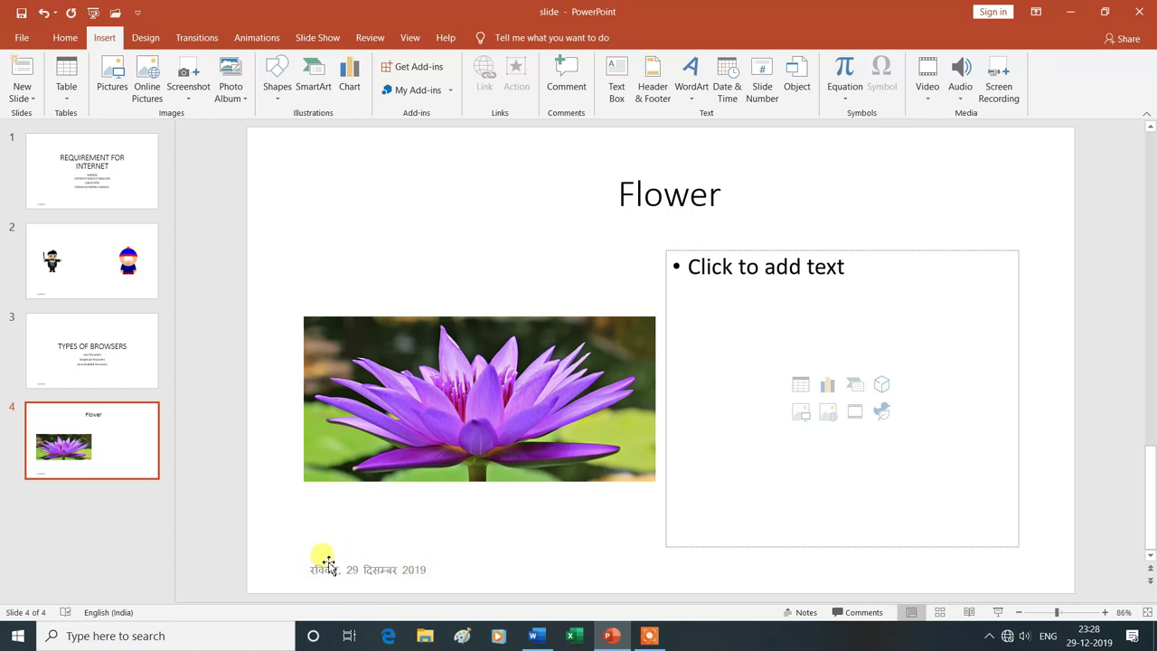
{"action": "left_click", "coordinate": [91, 170]}
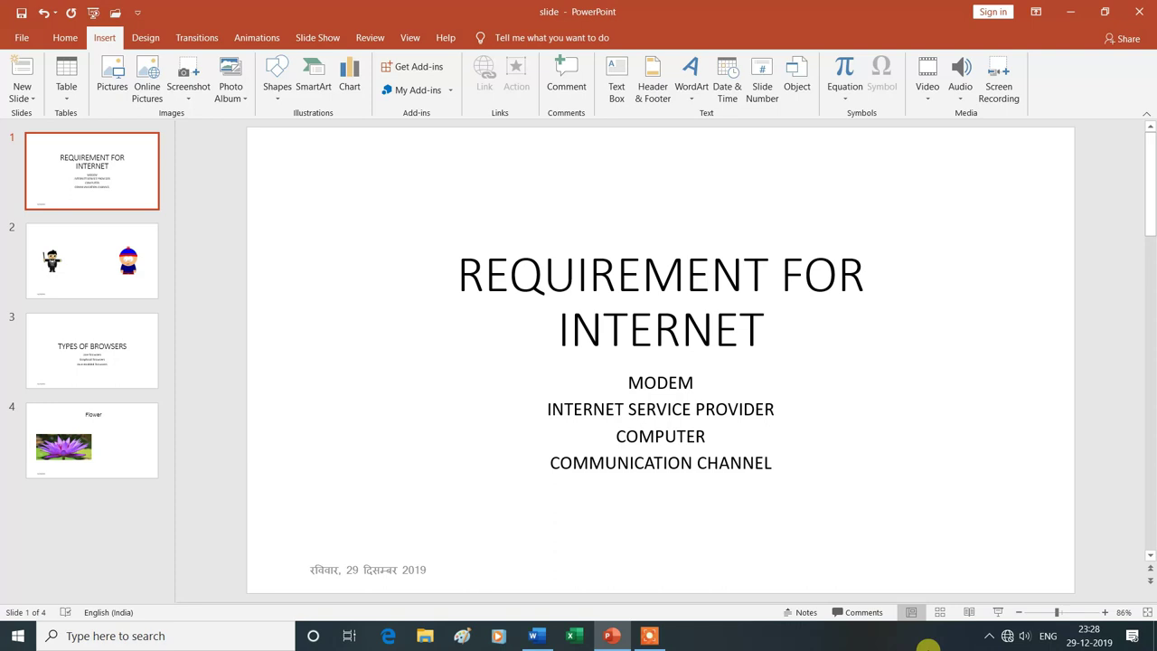
{"action": "left_click", "coordinate": [998, 612]}
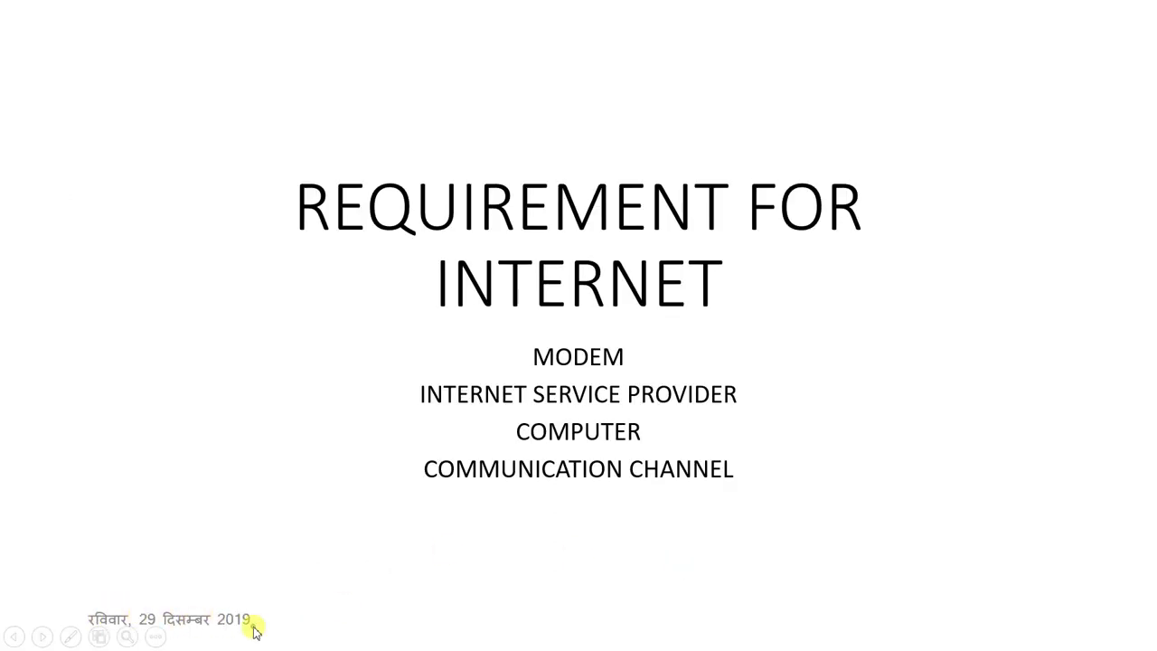
{"action": "left_click", "coordinate": [225, 635]}
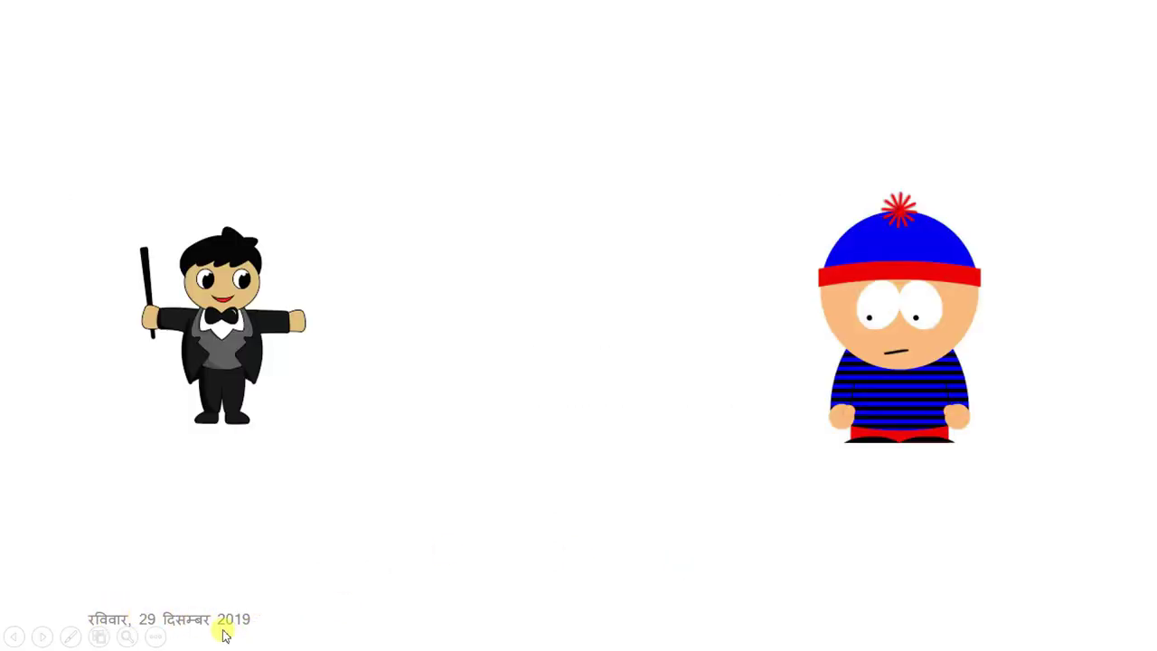
{"action": "left_click", "coordinate": [270, 620]}
{"action": "left_click", "coordinate": [271, 622]}
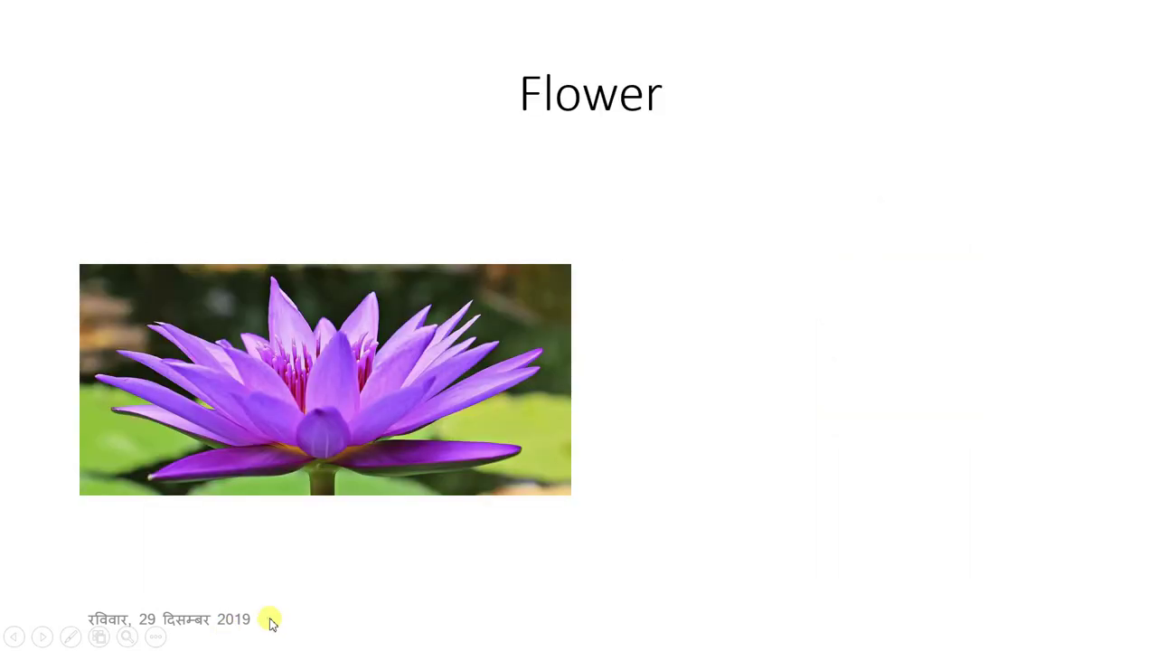
{"action": "left_click", "coordinate": [271, 622]}
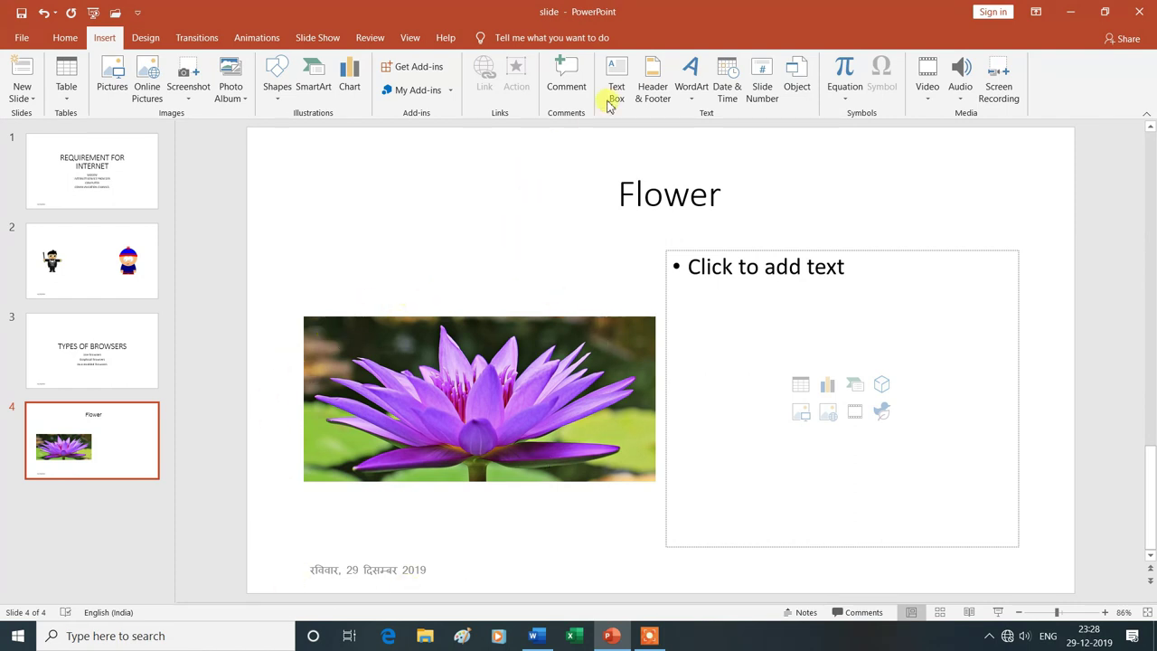
{"action": "left_click", "coordinate": [664, 90]}
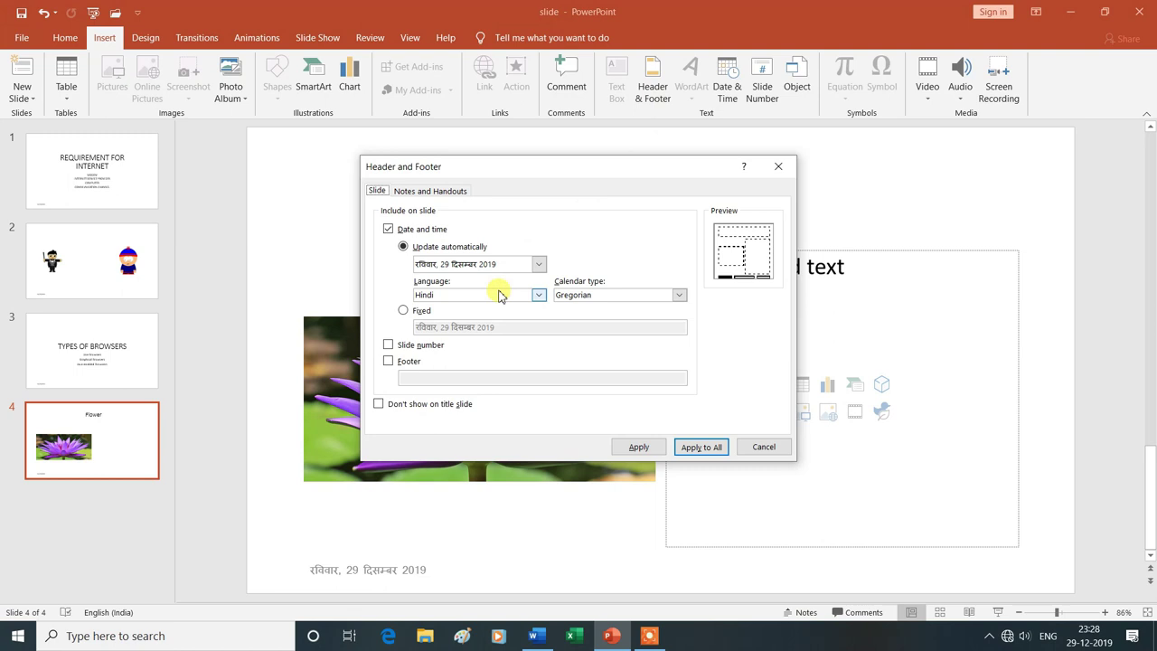
{"action": "left_click", "coordinate": [540, 268]}
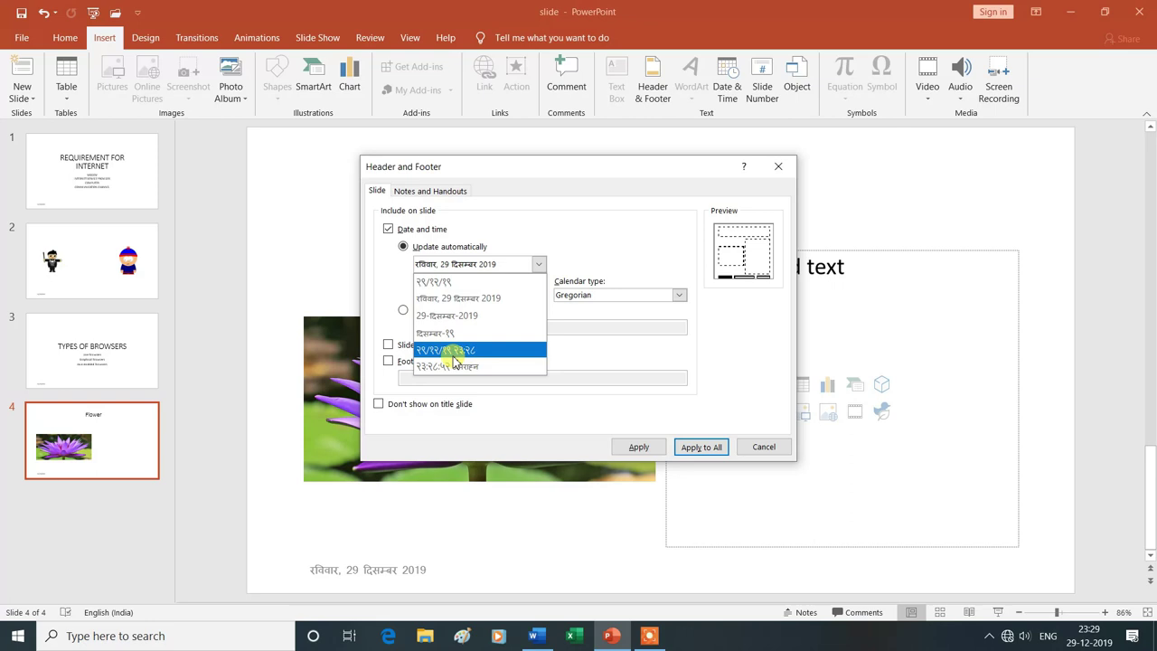
{"action": "left_click", "coordinate": [549, 237]}
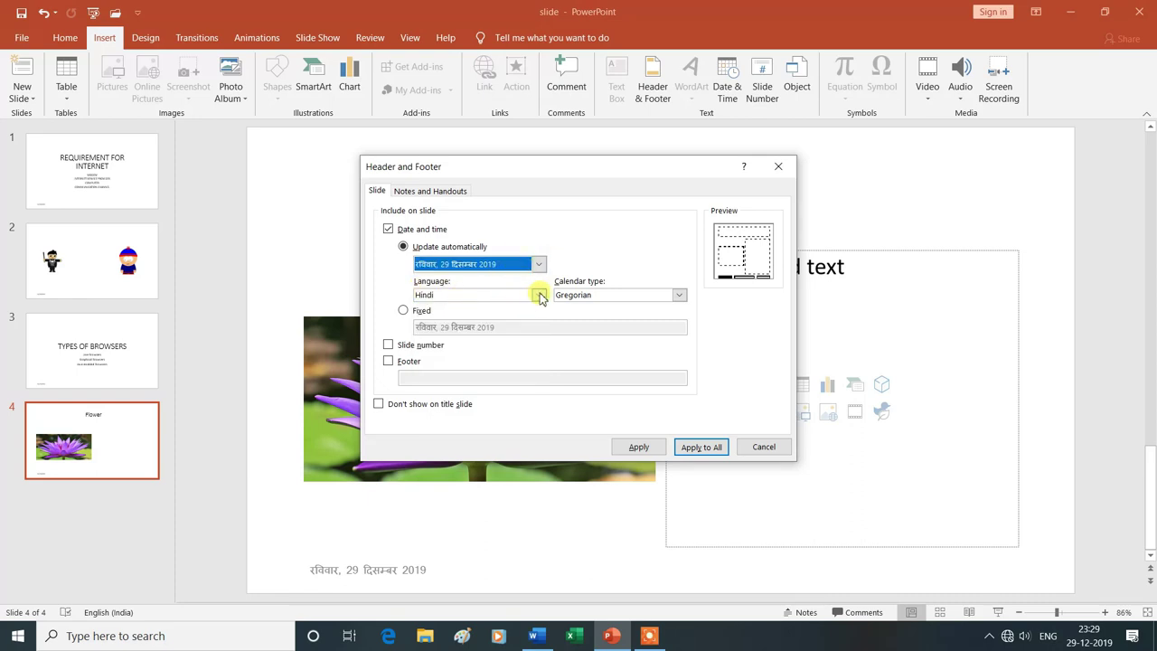
{"action": "left_click", "coordinate": [538, 295]}
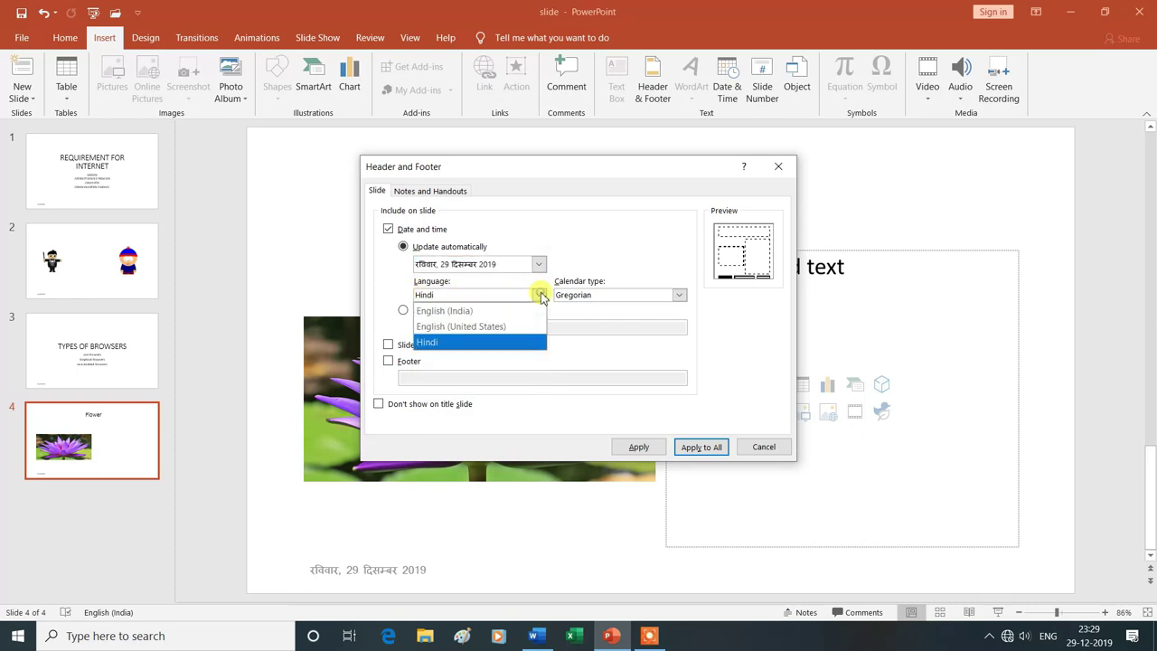
{"action": "left_click", "coordinate": [446, 311]}
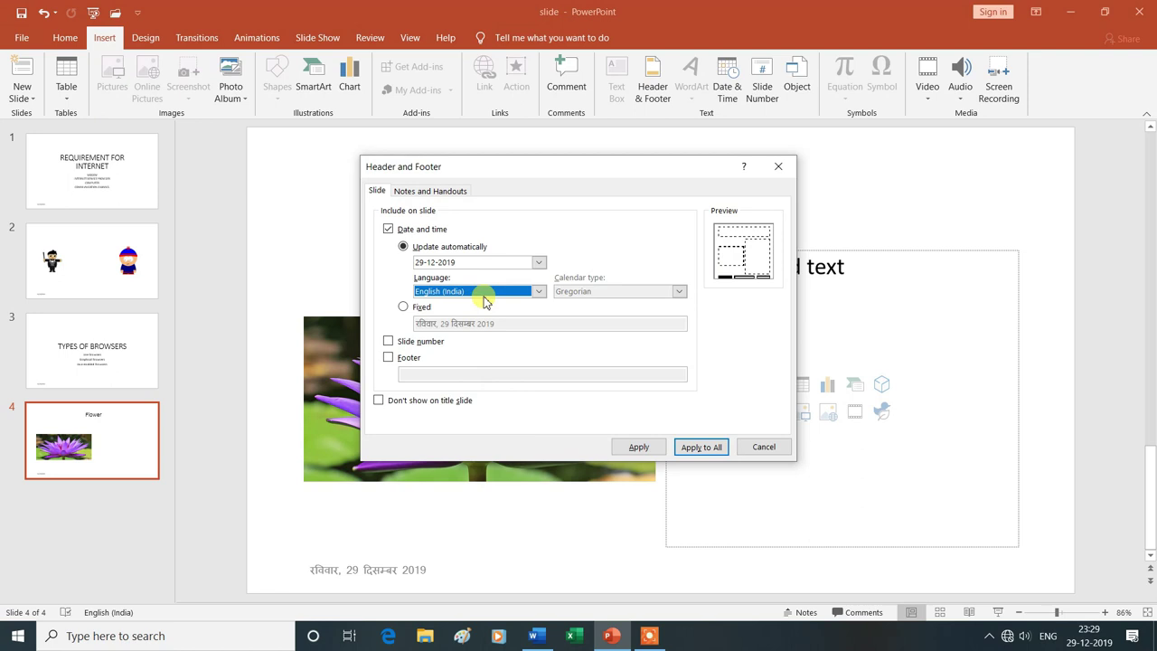
{"action": "left_click", "coordinate": [541, 262]}
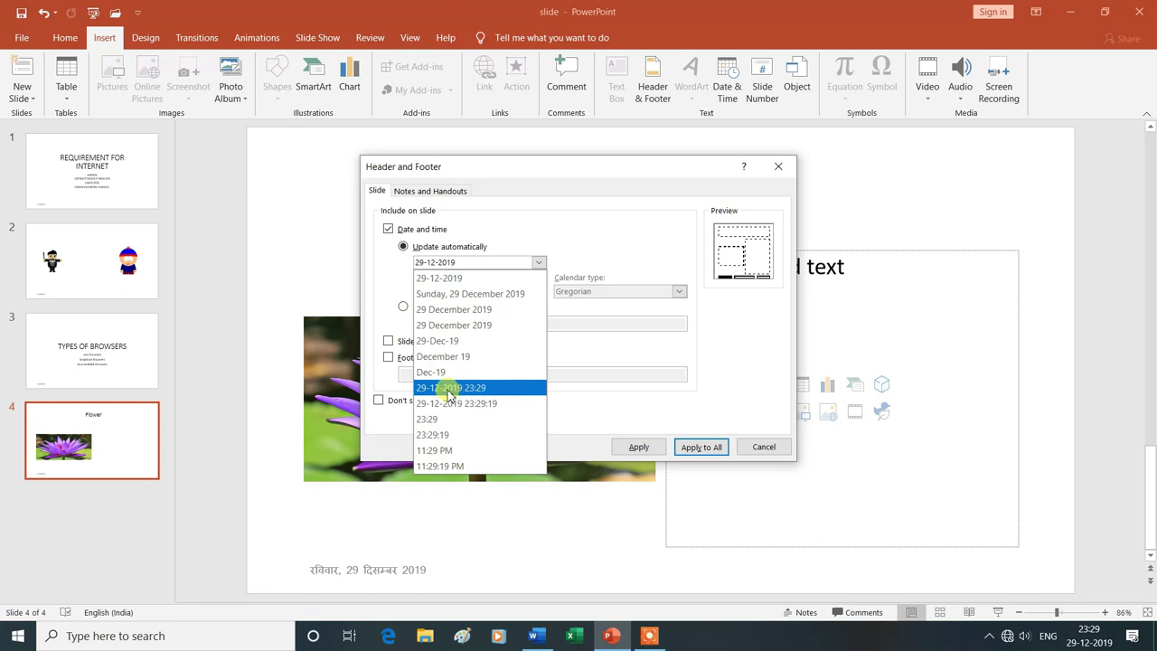
{"action": "left_click", "coordinate": [446, 388]}
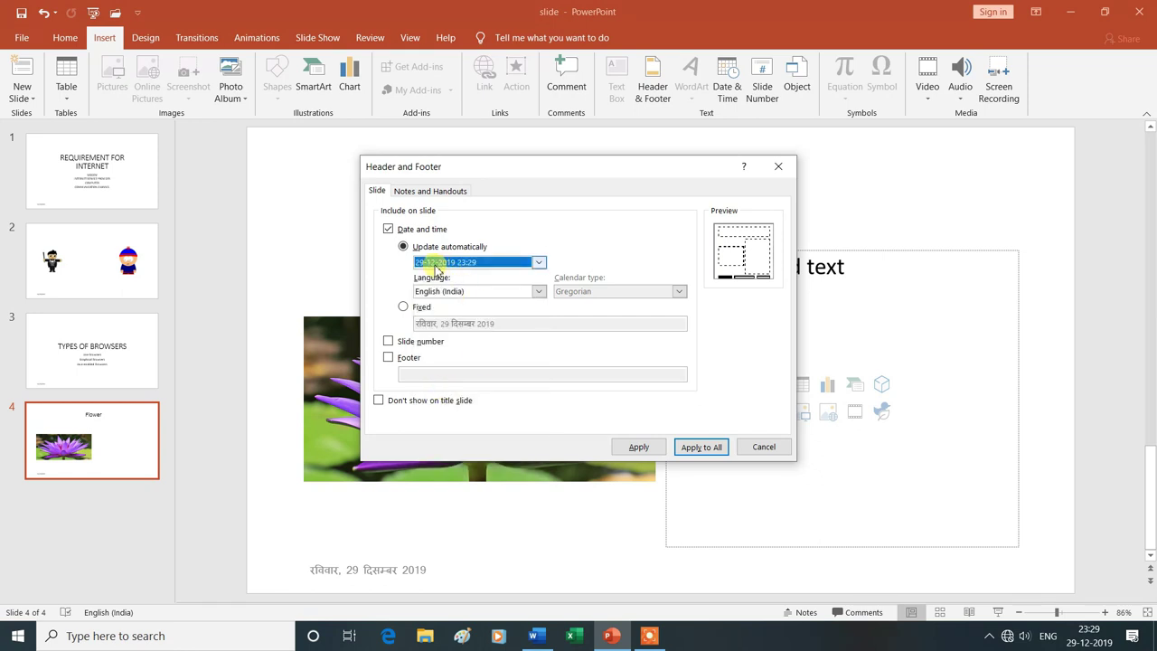
{"action": "left_click", "coordinate": [704, 448]}
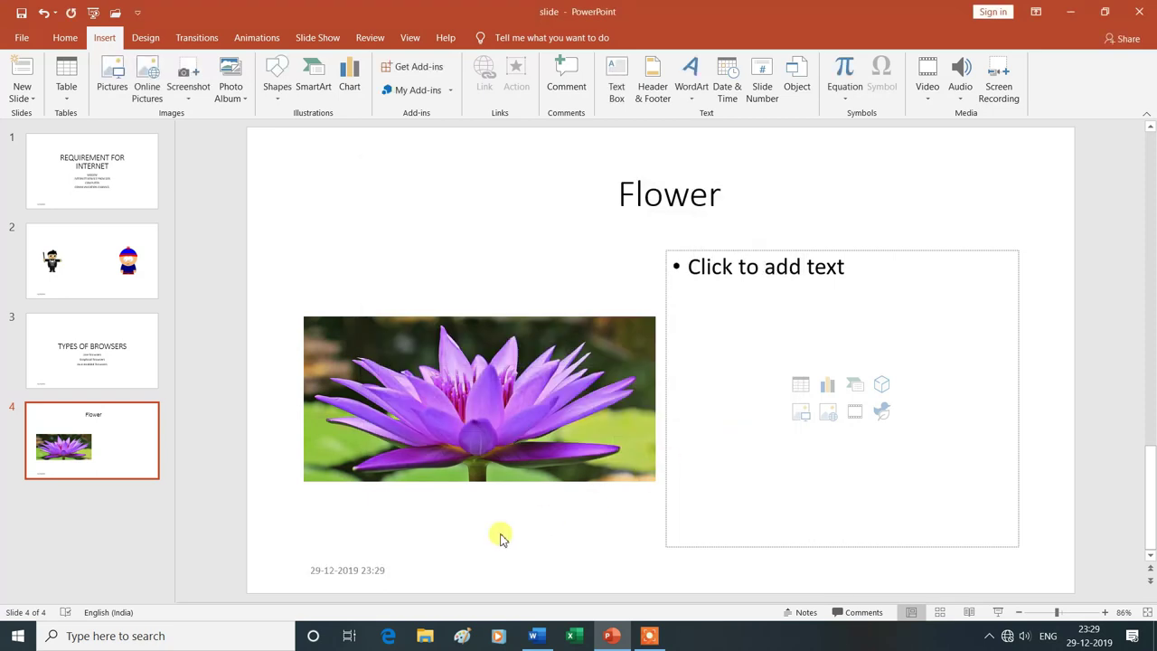
Step: Play the show from the title slide through the Flower slide, then reopen Header and Footer
{"action": "left_click", "coordinate": [147, 163]}
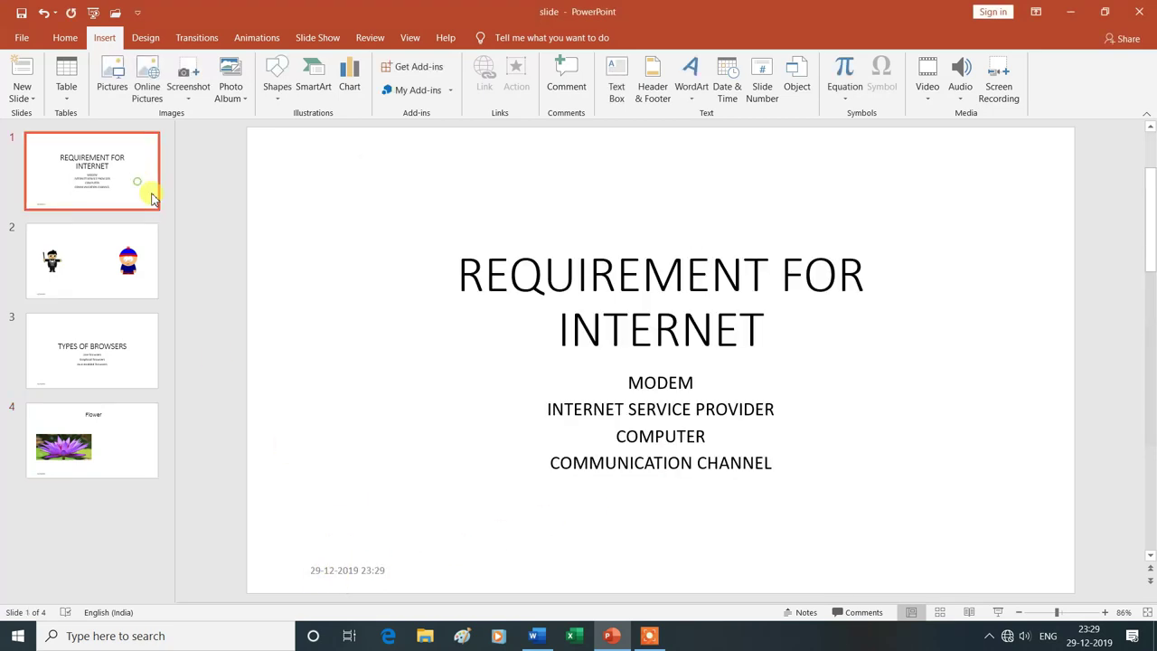
{"action": "left_click", "coordinate": [998, 613]}
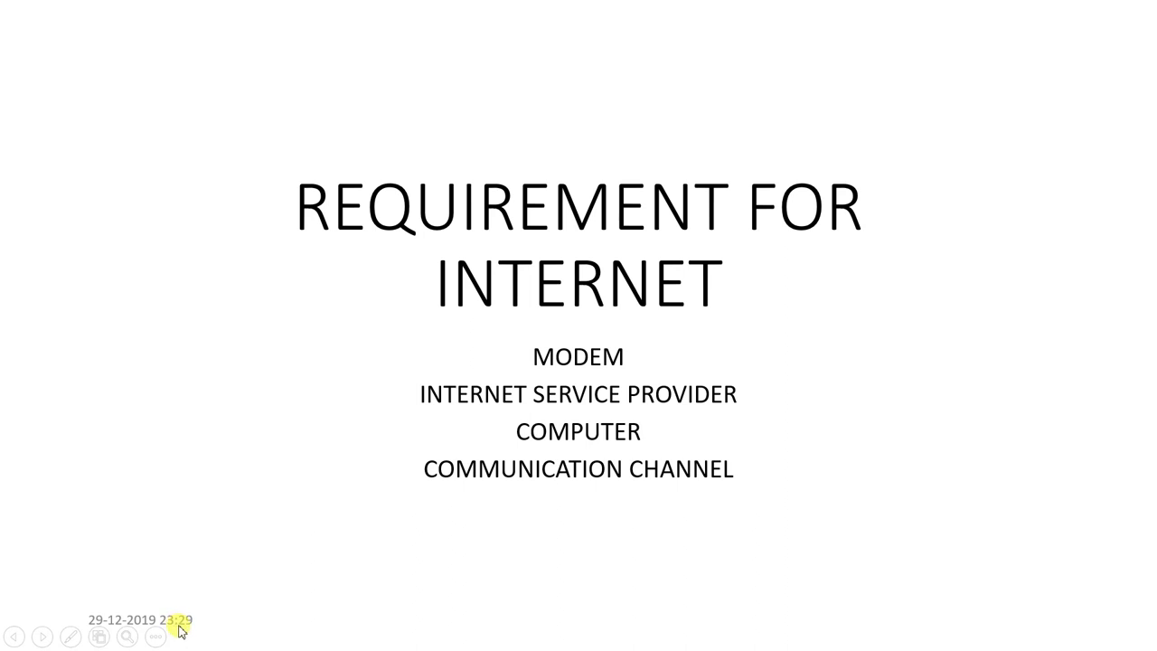
{"action": "left_click", "coordinate": [253, 620]}
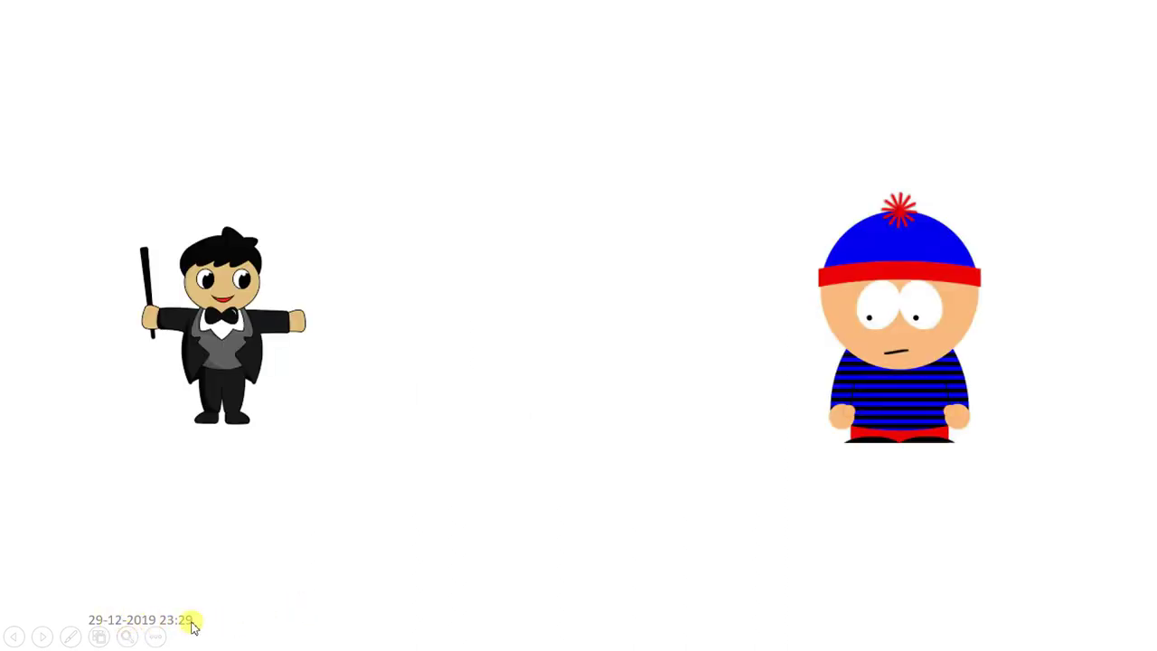
{"action": "left_click", "coordinate": [214, 624]}
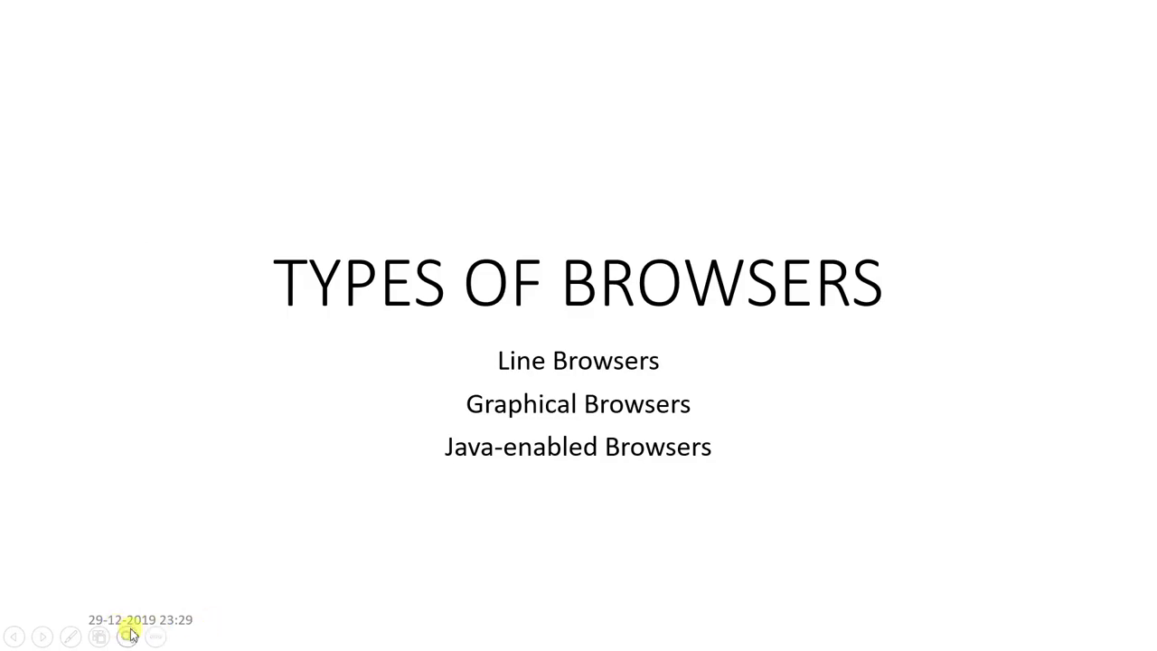
{"action": "left_click", "coordinate": [233, 613]}
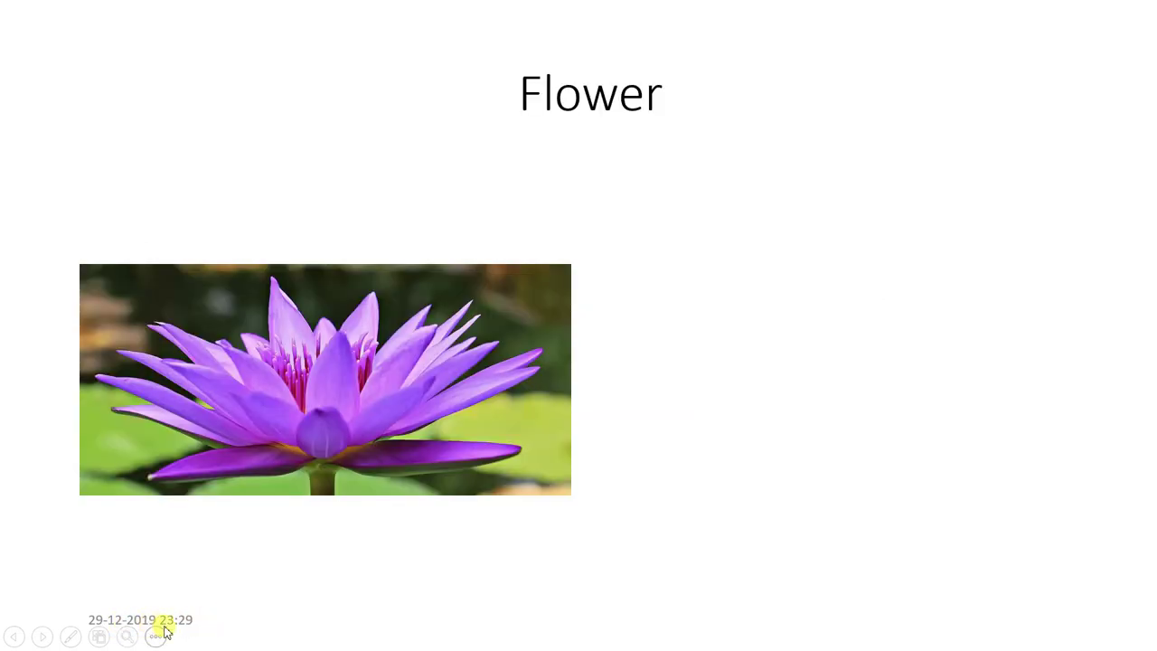
{"action": "left_click", "coordinate": [250, 612]}
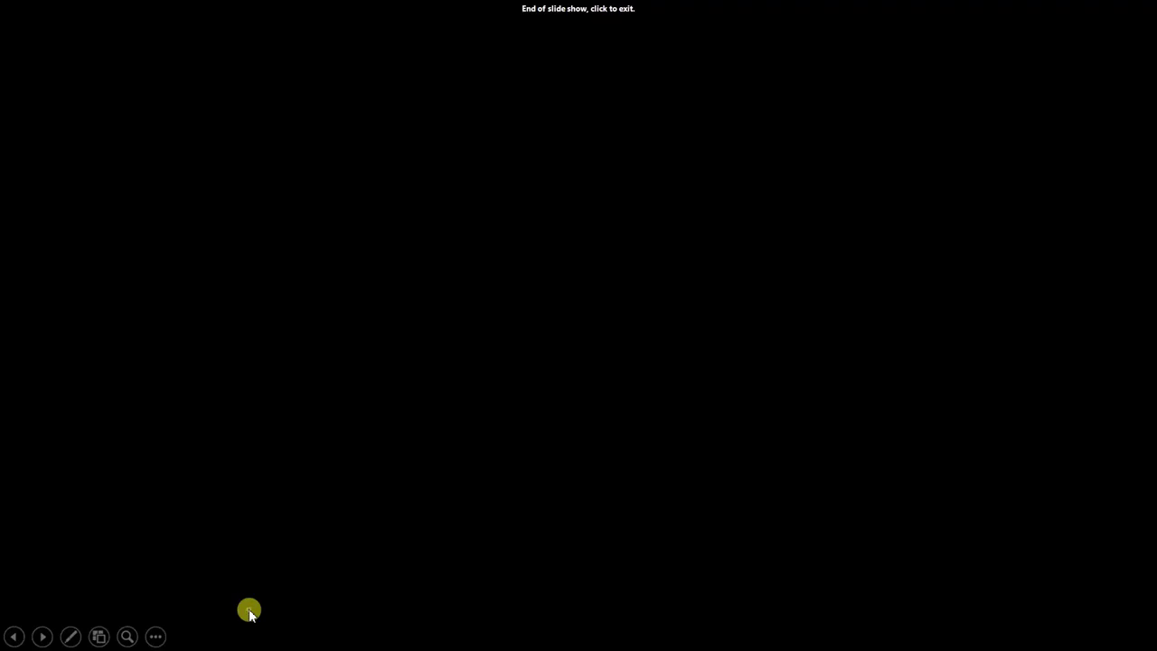
{"action": "left_click", "coordinate": [249, 612]}
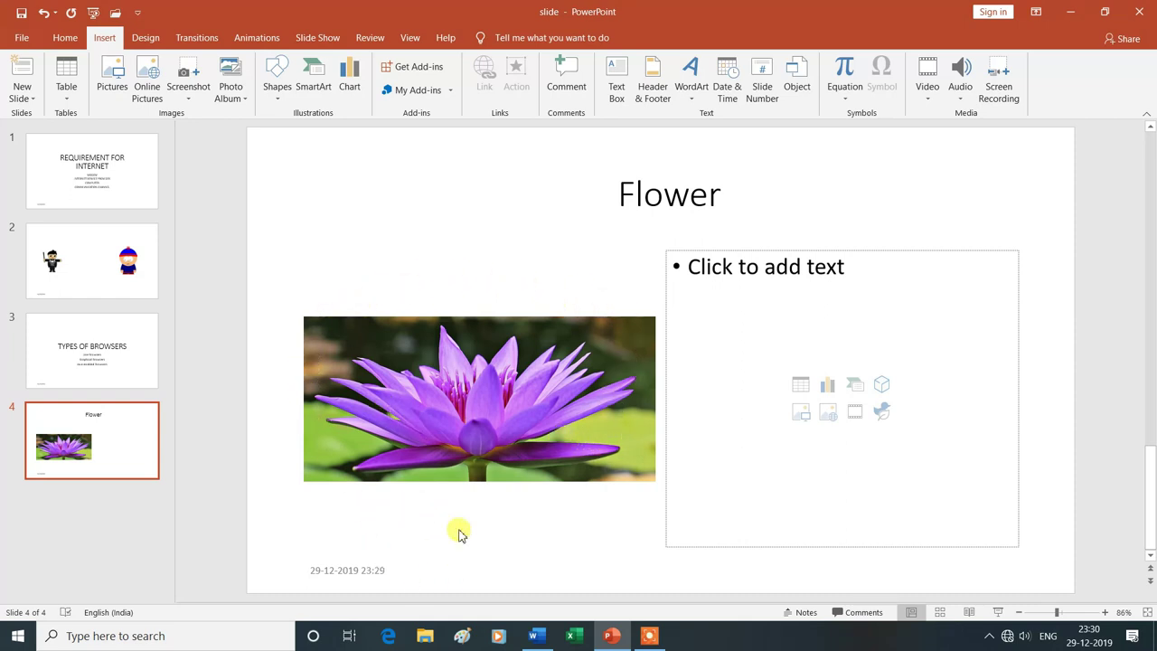
{"action": "left_click", "coordinate": [653, 83]}
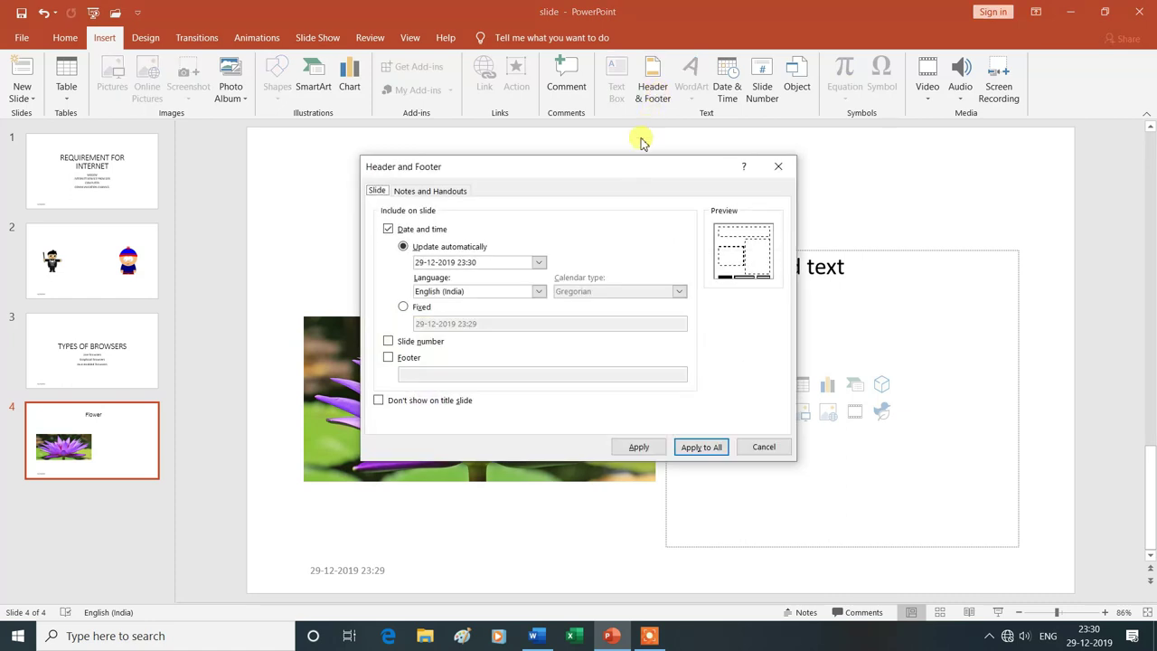
{"action": "left_click", "coordinate": [404, 306]}
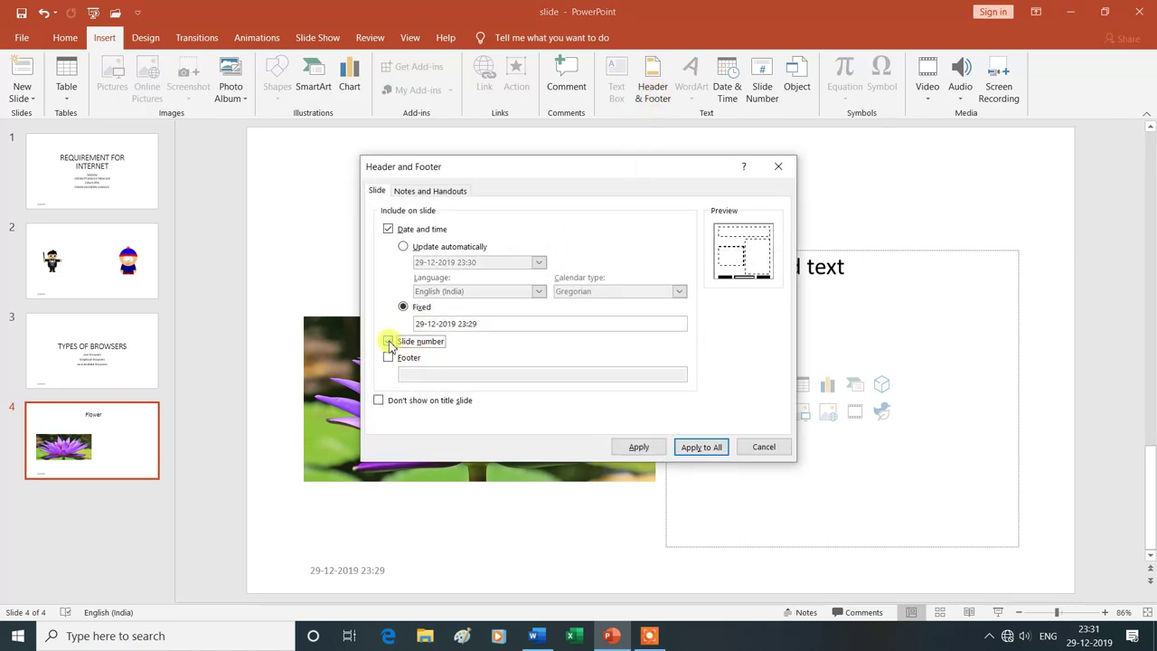
{"action": "left_click", "coordinate": [389, 341]}
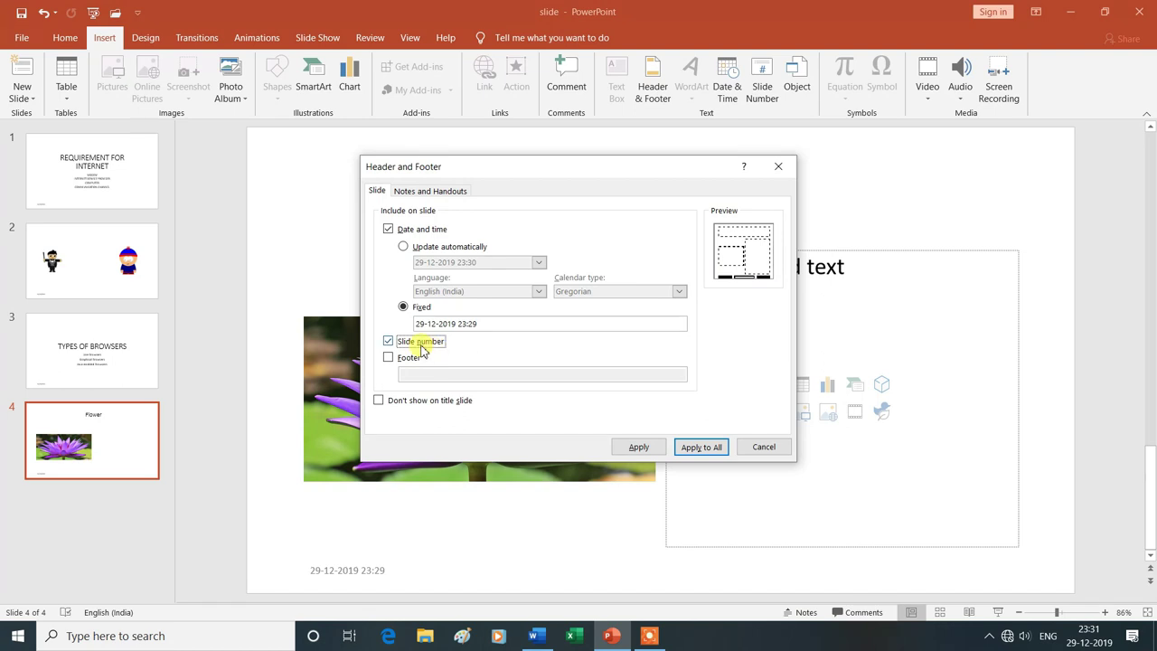
{"action": "left_click", "coordinate": [709, 449]}
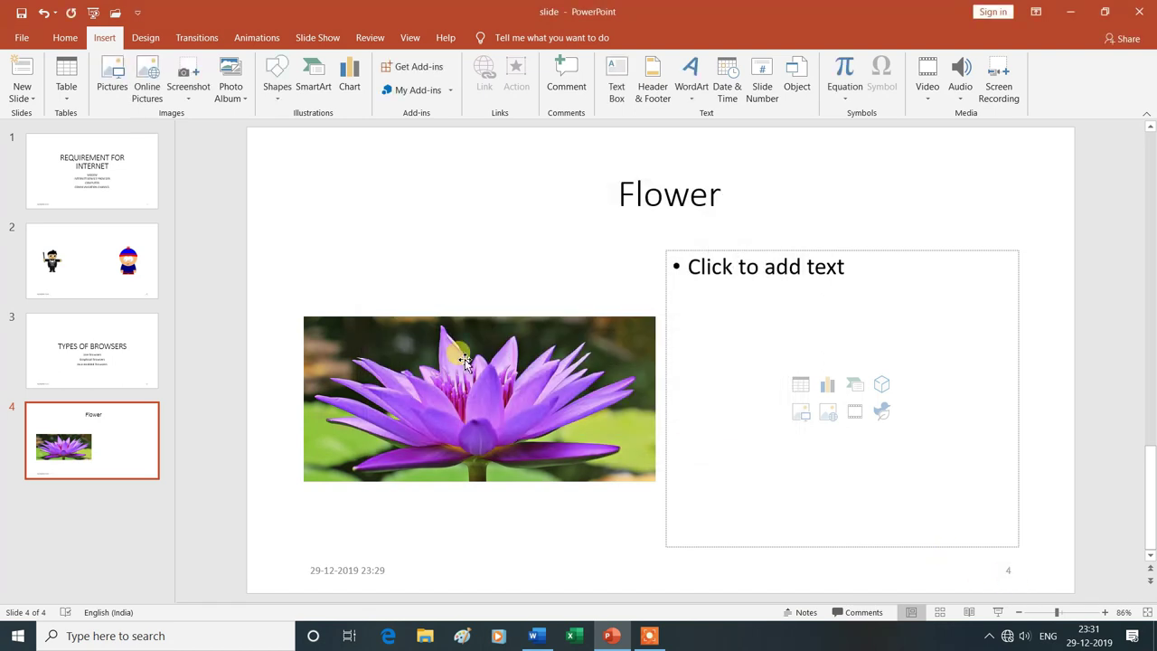
Step: Play the show from slide 1 through slide 4 to check the fixed date and slide numbers
{"action": "left_click", "coordinate": [104, 188]}
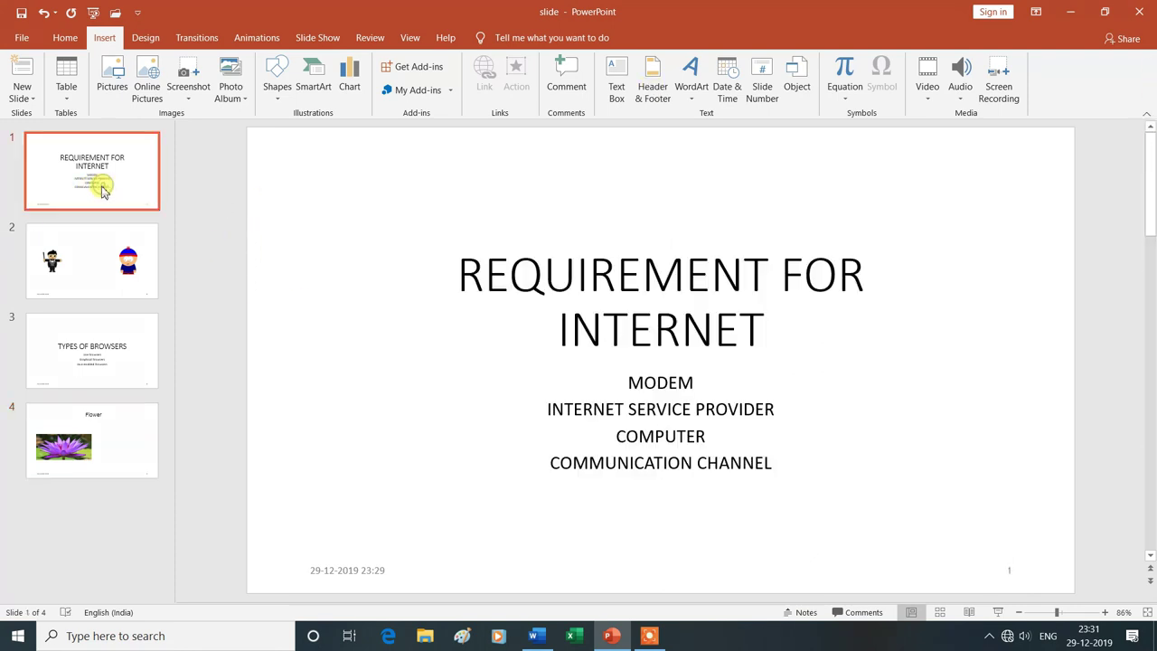
{"action": "left_click", "coordinate": [998, 612]}
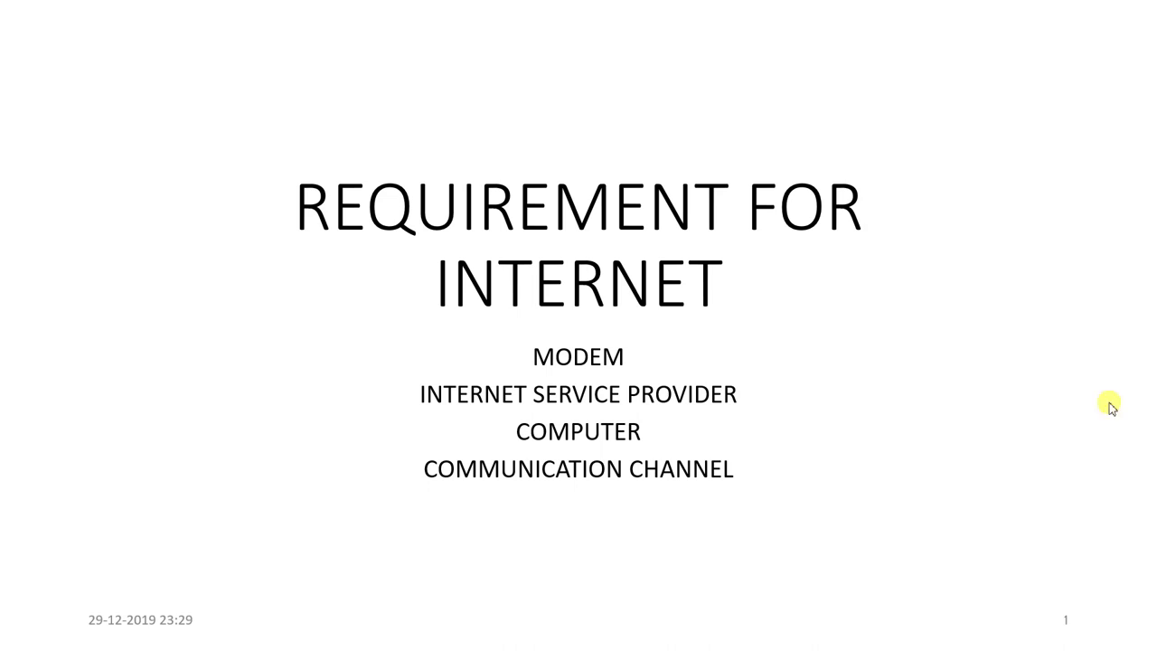
{"action": "left_click", "coordinate": [1064, 627]}
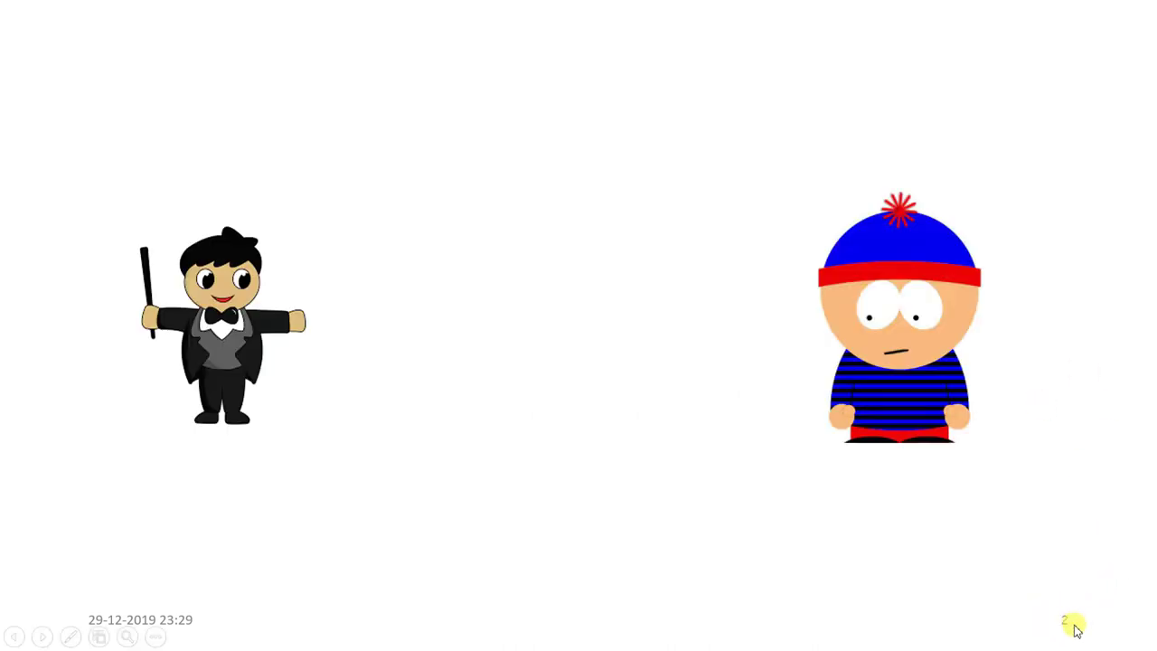
{"action": "left_click", "coordinate": [1070, 628]}
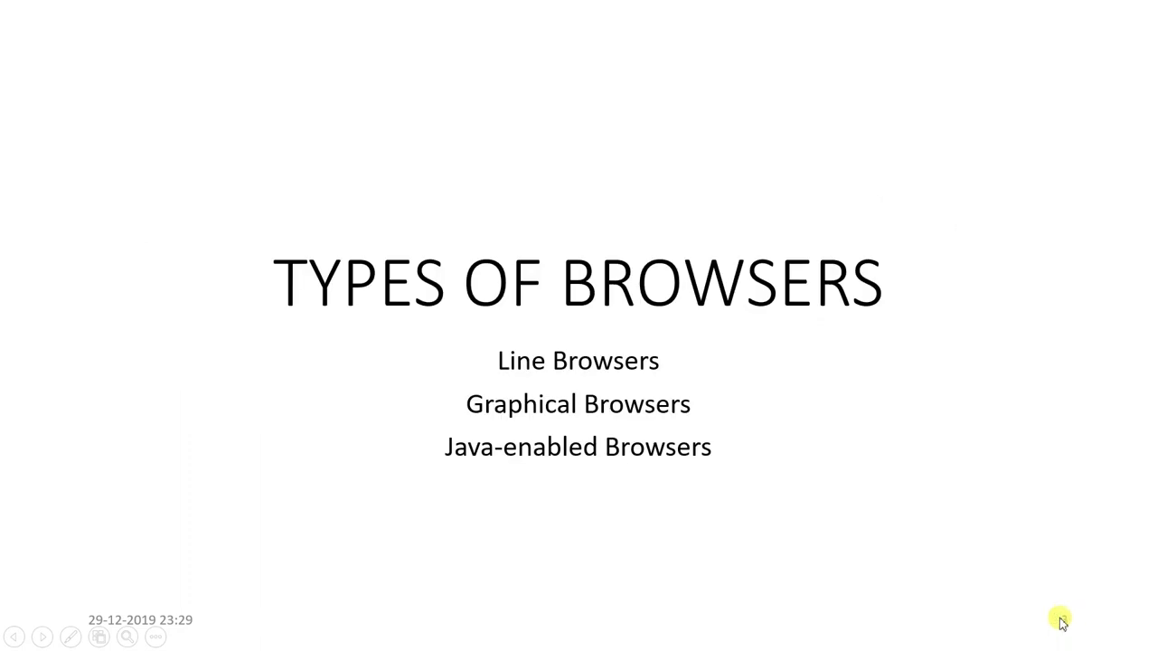
{"action": "left_click", "coordinate": [1076, 621]}
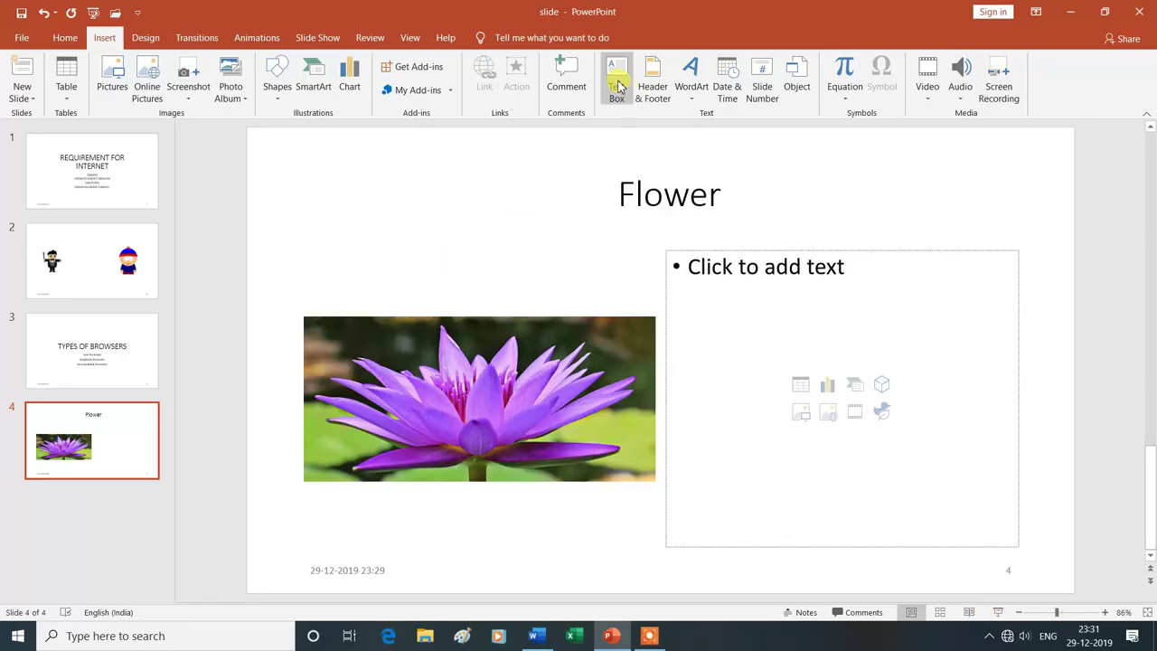
Step: Turn on the author-name footer for all slides and start the show from slide 1
{"action": "left_click", "coordinate": [647, 91]}
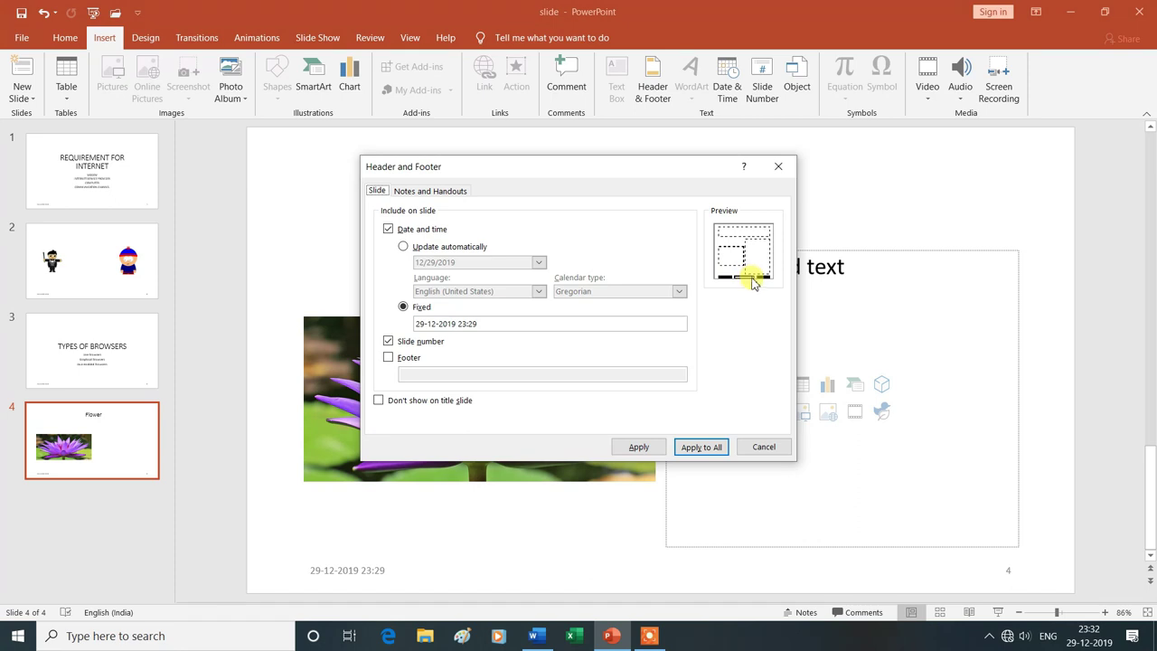
{"action": "left_click", "coordinate": [389, 358]}
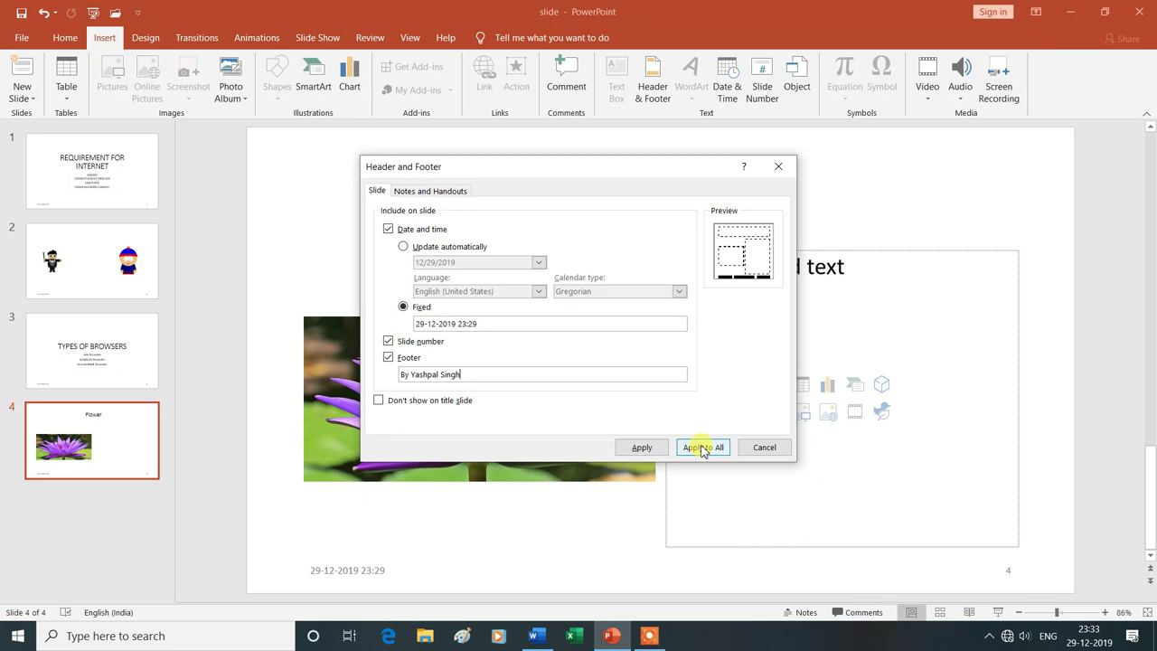
{"action": "left_click", "coordinate": [704, 449]}
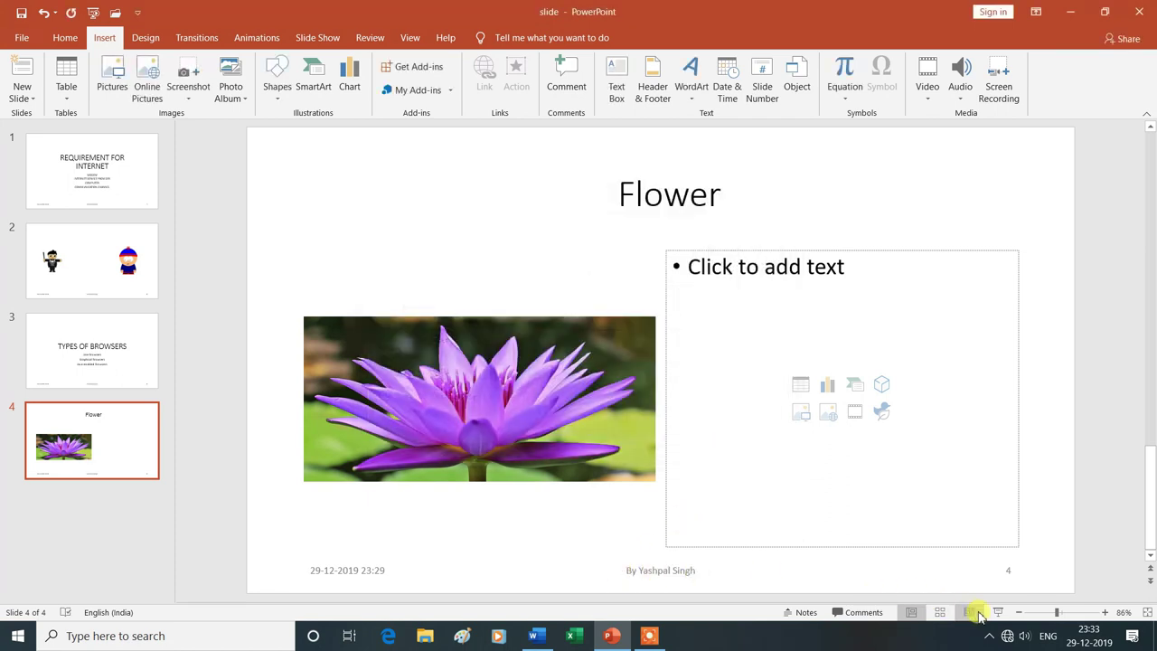
{"action": "left_click", "coordinate": [58, 161]}
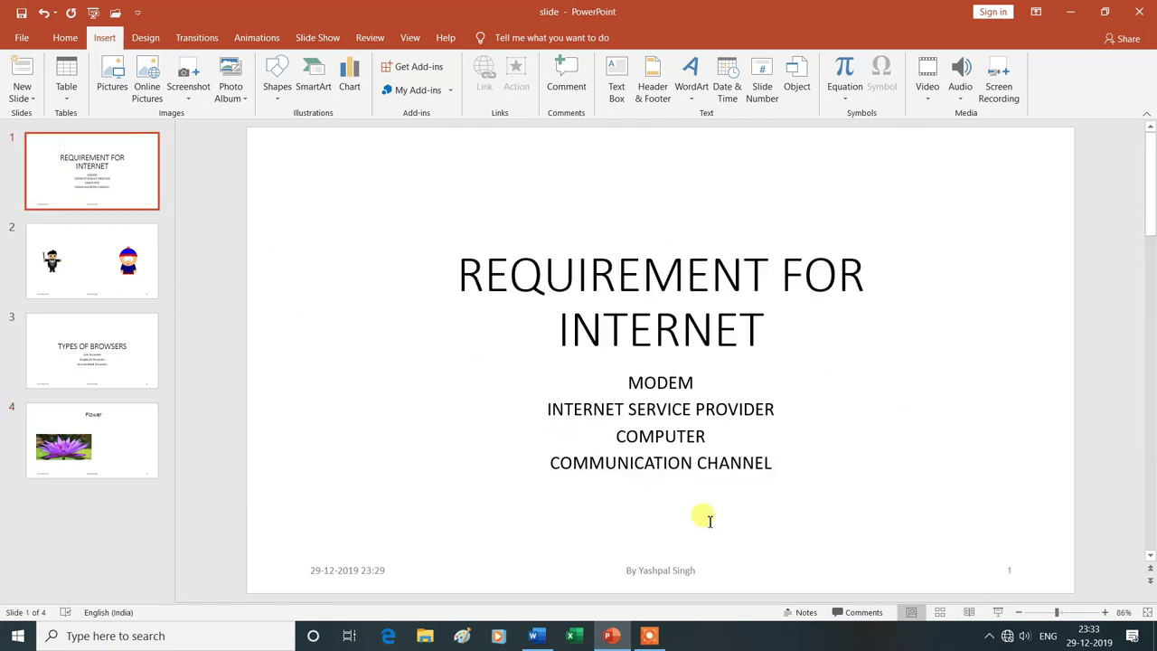
{"action": "left_click", "coordinate": [999, 613]}
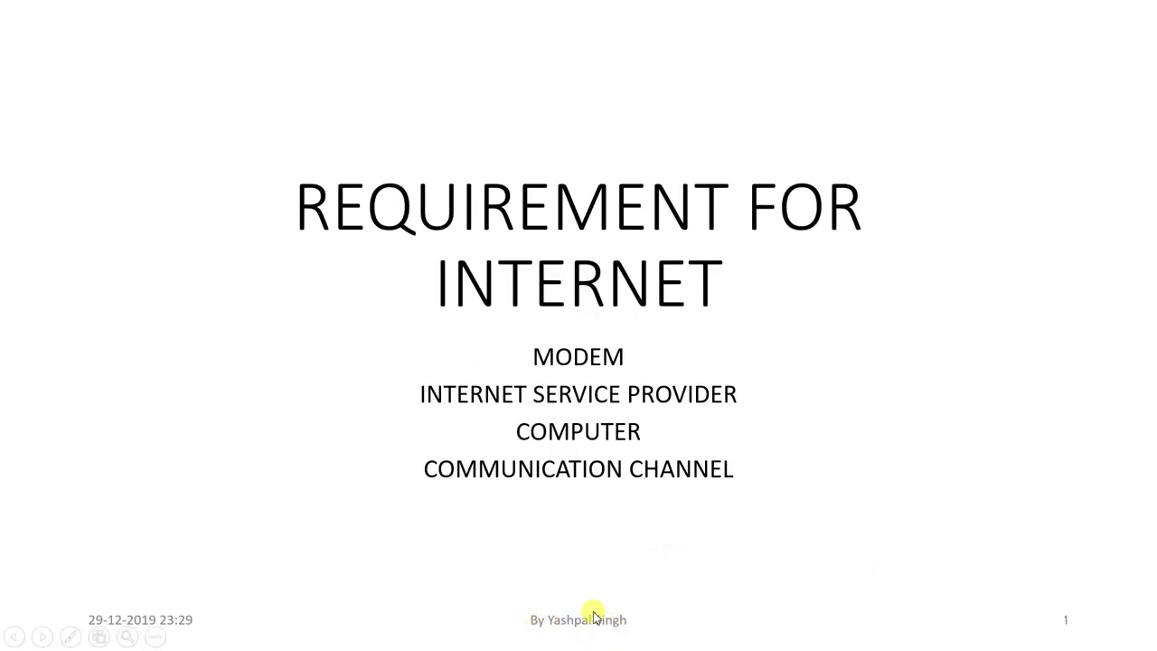
Step: Advance through slides 2, 3 and 4 checking date, author footer and number, then exit the show
{"action": "left_click", "coordinate": [672, 626]}
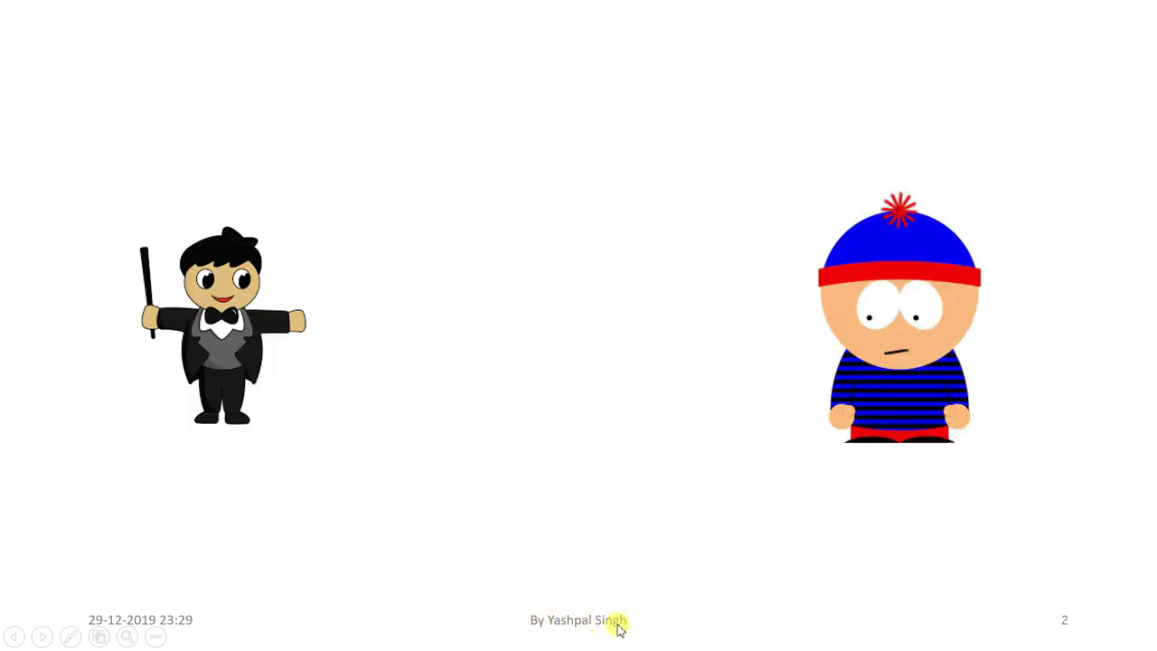
{"action": "left_click", "coordinate": [655, 626]}
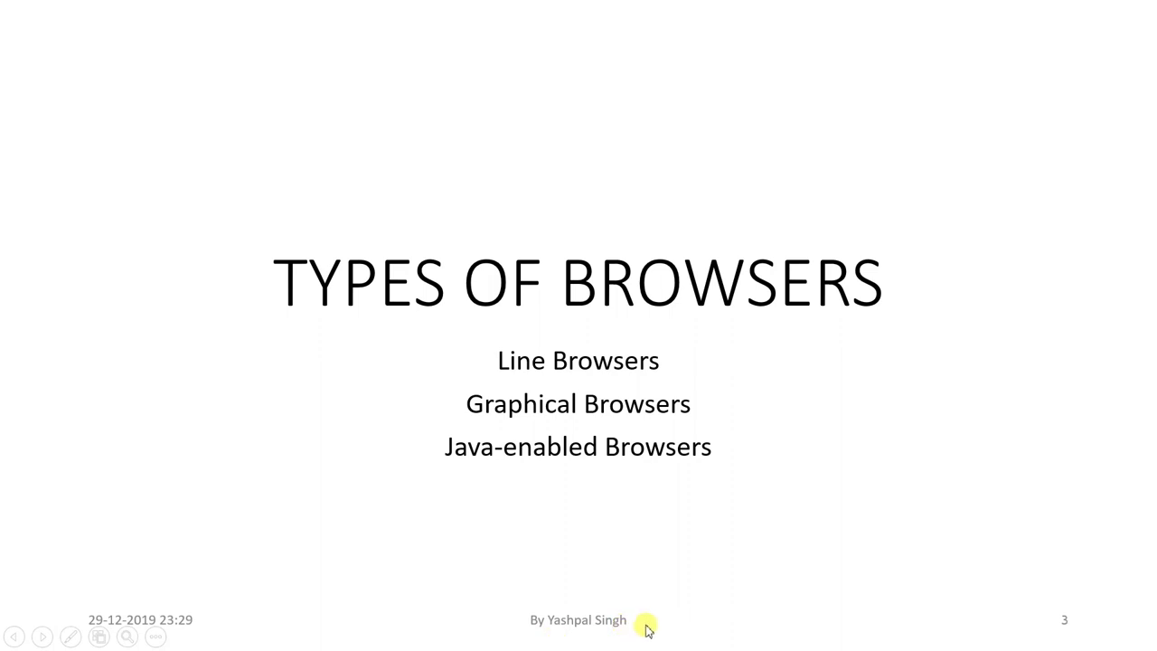
{"action": "left_click", "coordinate": [644, 626]}
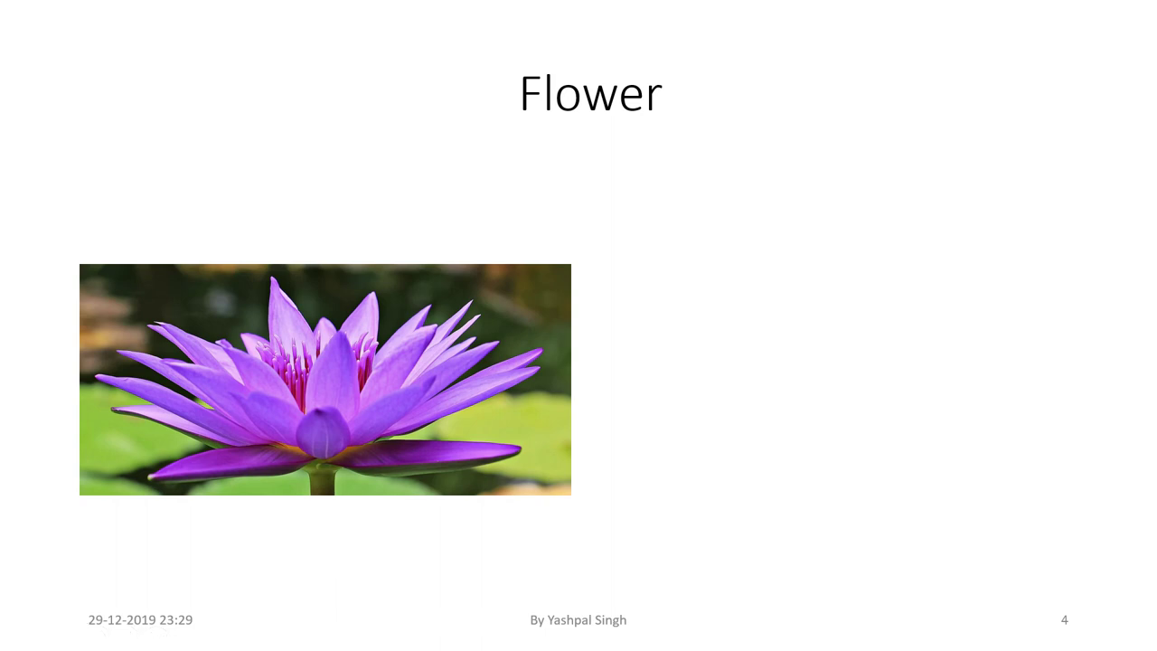
{"action": "key", "text": "Escape"}
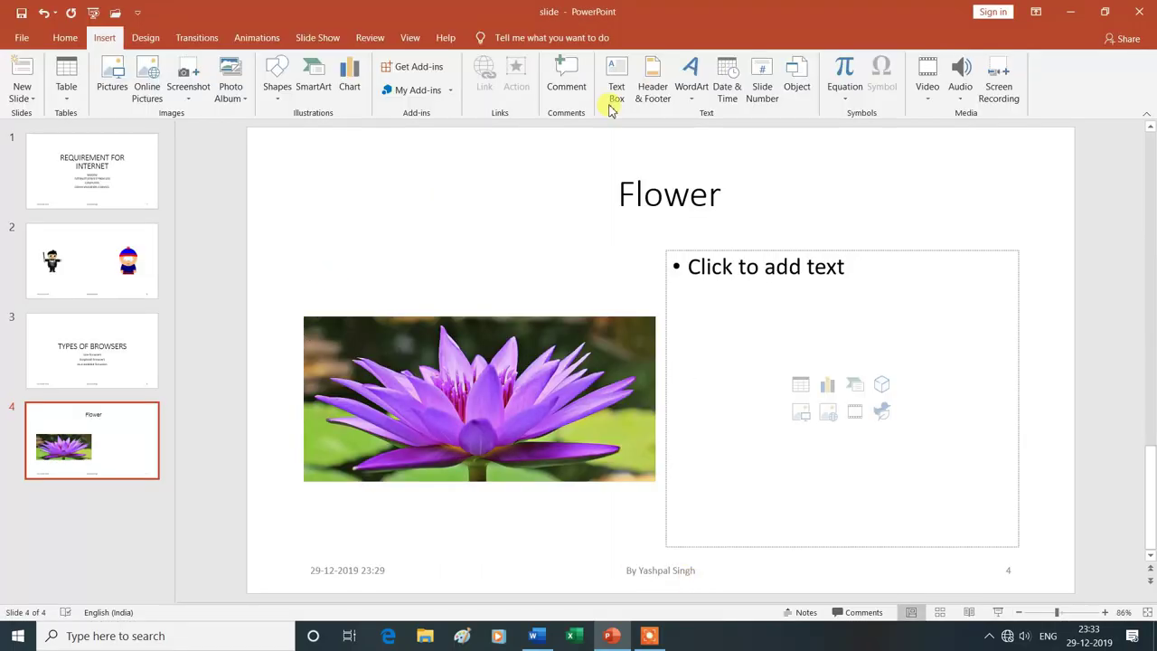
Step: Untick Date and time, Slide number and Footer, and apply the removal to all slides
{"action": "left_click", "coordinate": [652, 89]}
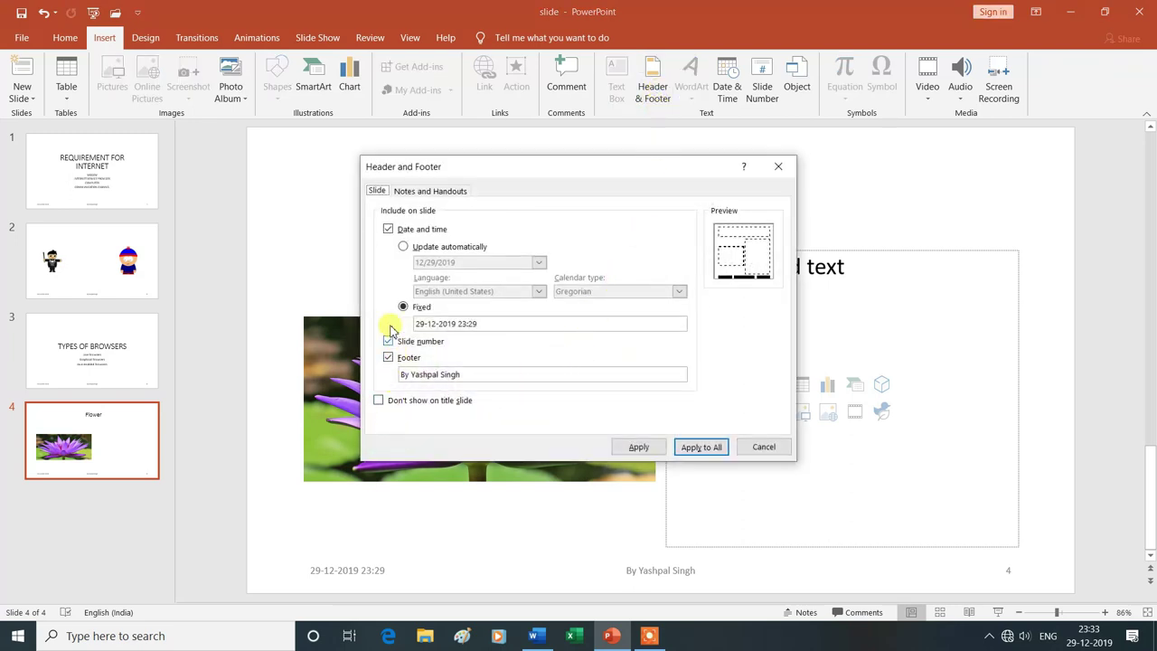
{"action": "left_click", "coordinate": [388, 229]}
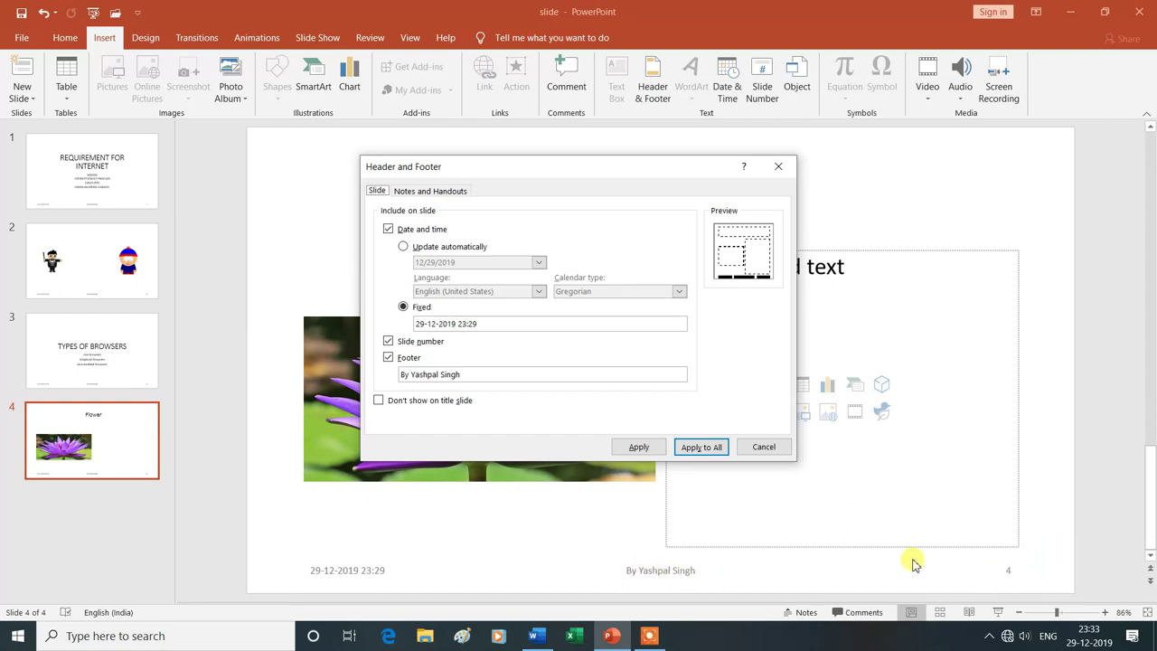
{"action": "left_click", "coordinate": [389, 230]}
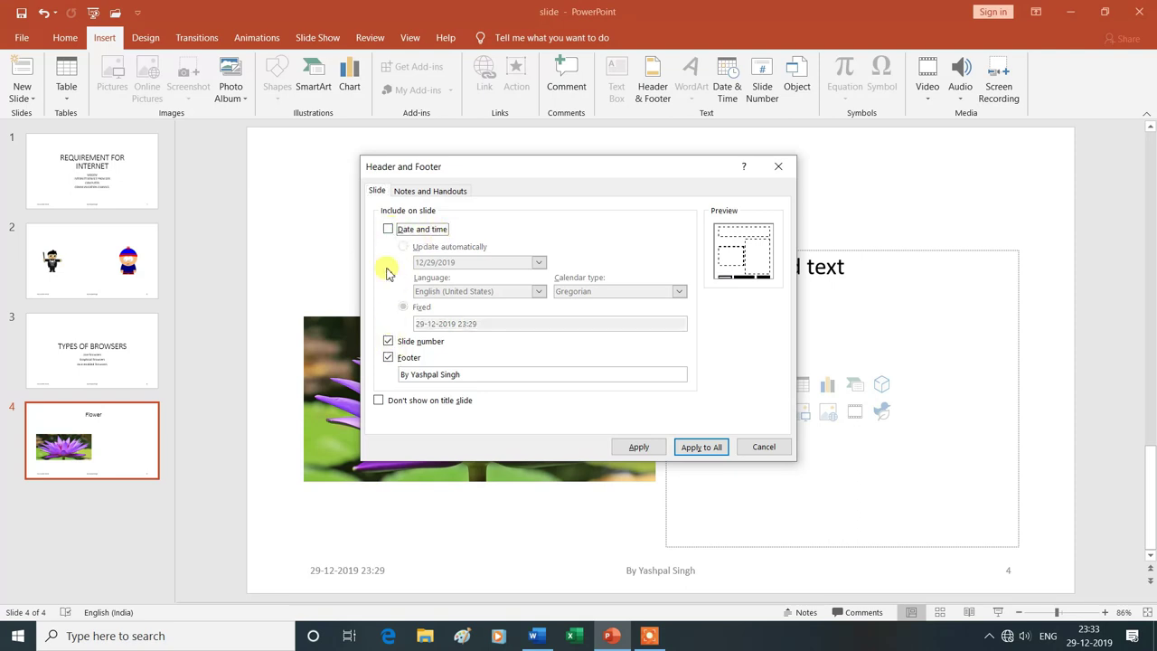
{"action": "left_click", "coordinate": [389, 341]}
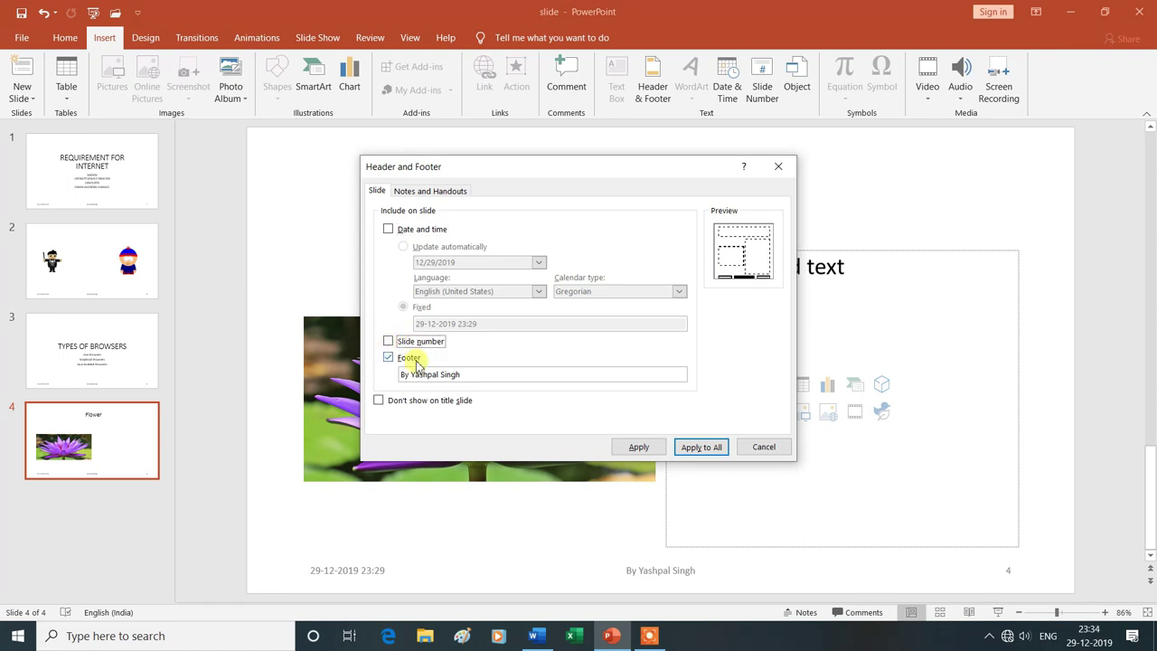
{"action": "left_click", "coordinate": [388, 359]}
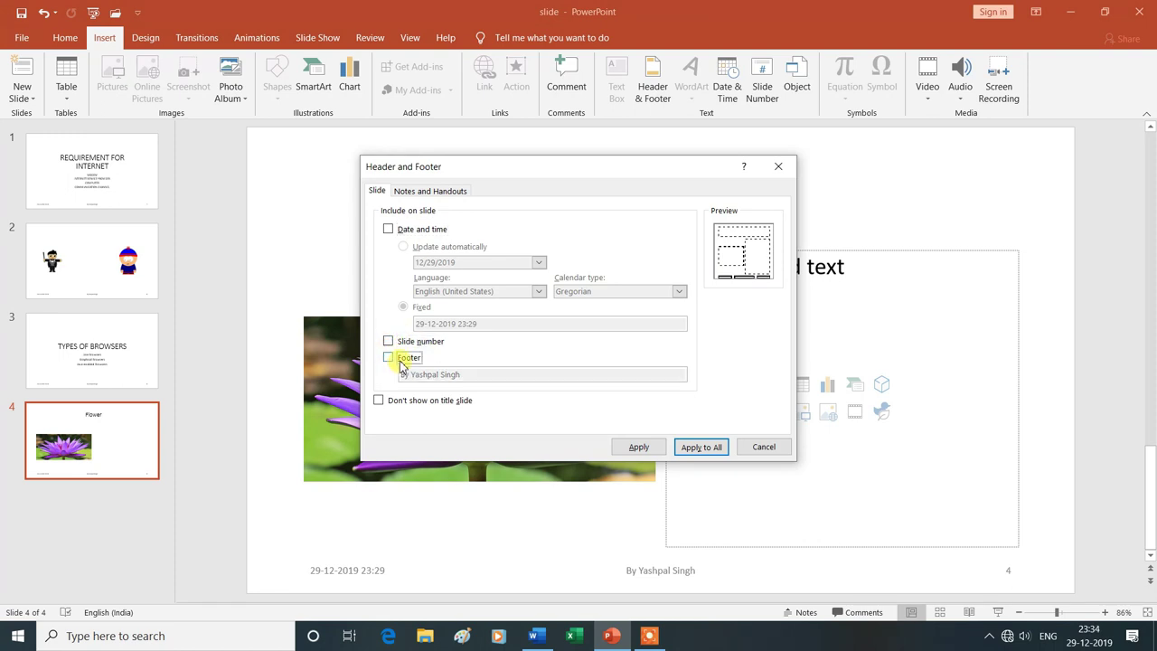
{"action": "left_click", "coordinate": [704, 447]}
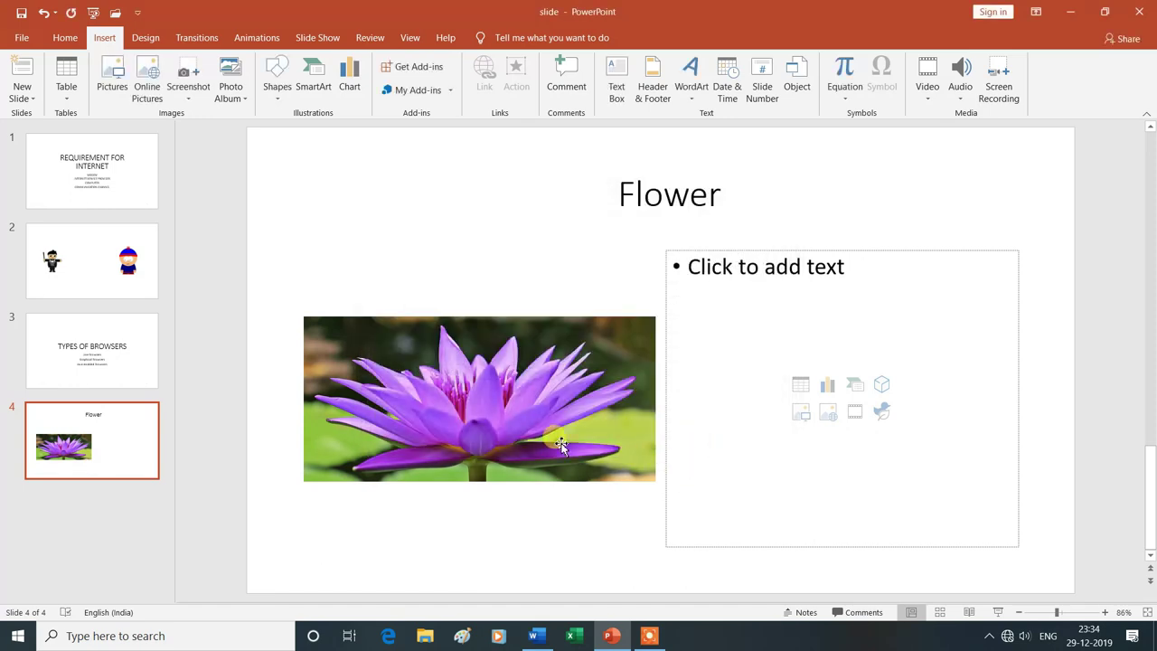
Step: On the title slide, re-enable date, slide number and author footer for all slides
{"action": "left_click", "coordinate": [136, 194]}
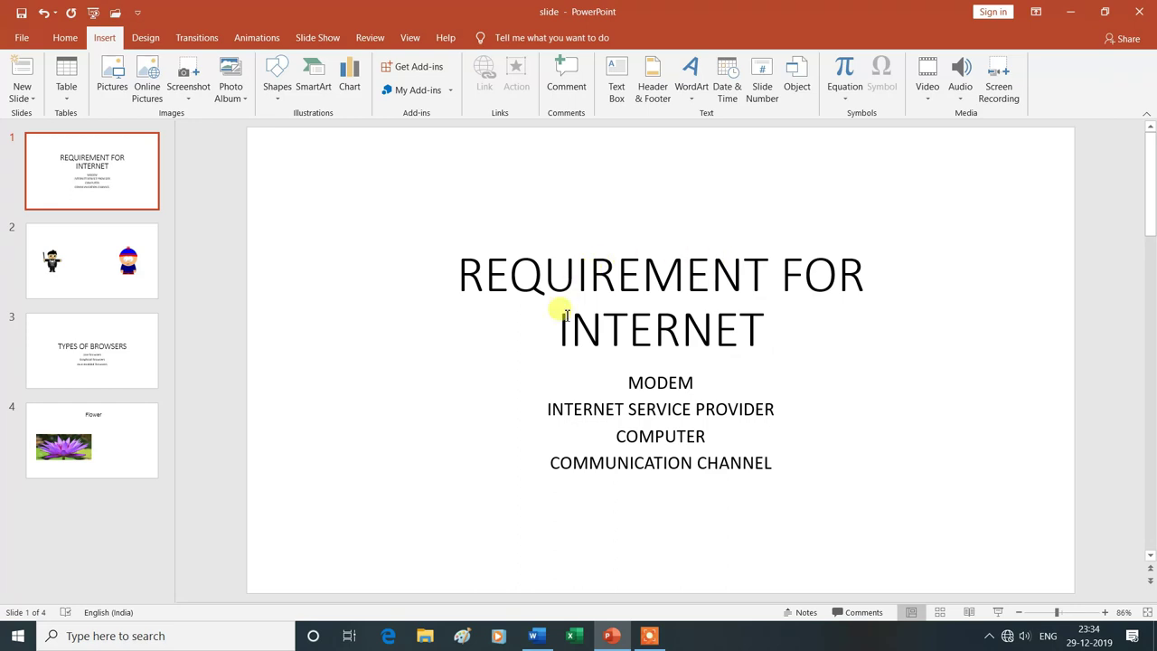
{"action": "left_click", "coordinate": [652, 88]}
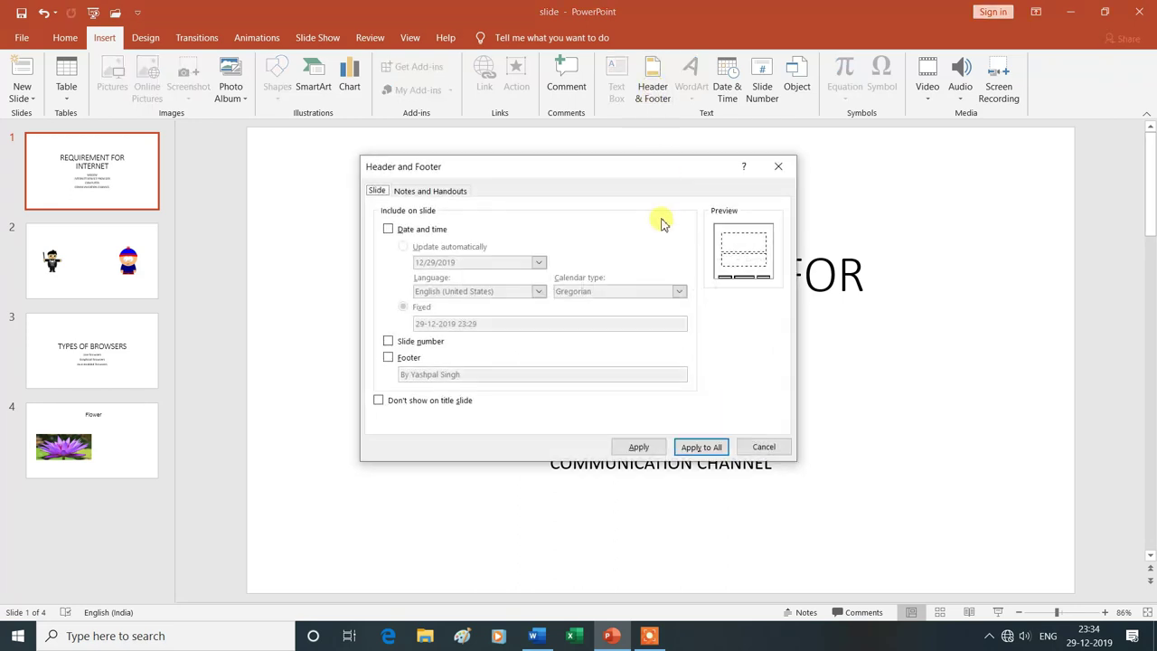
{"action": "left_click", "coordinate": [388, 229]}
{"action": "left_click", "coordinate": [389, 342]}
{"action": "left_click", "coordinate": [389, 358]}
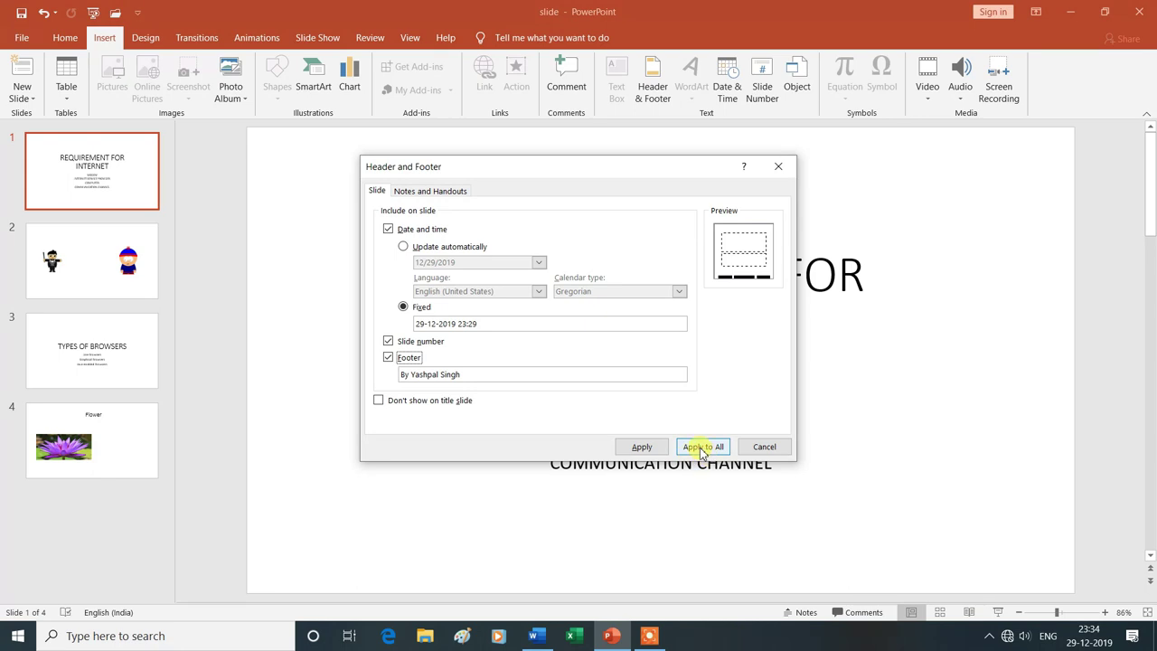
{"action": "left_click", "coordinate": [702, 446]}
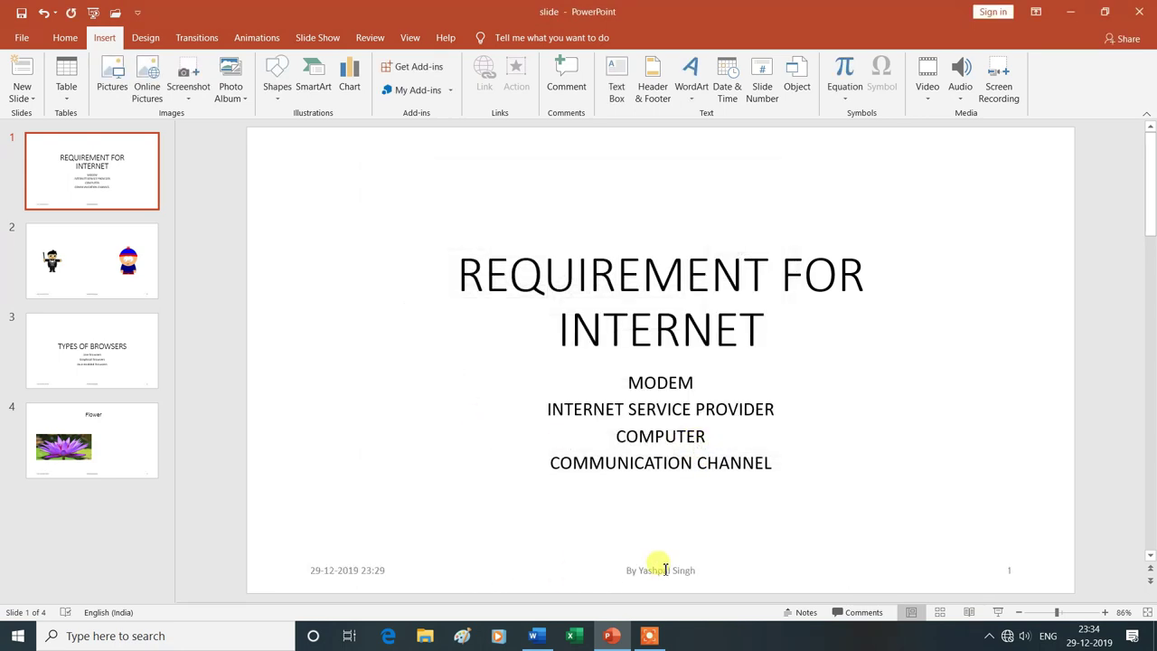
{"action": "left_click", "coordinate": [654, 87]}
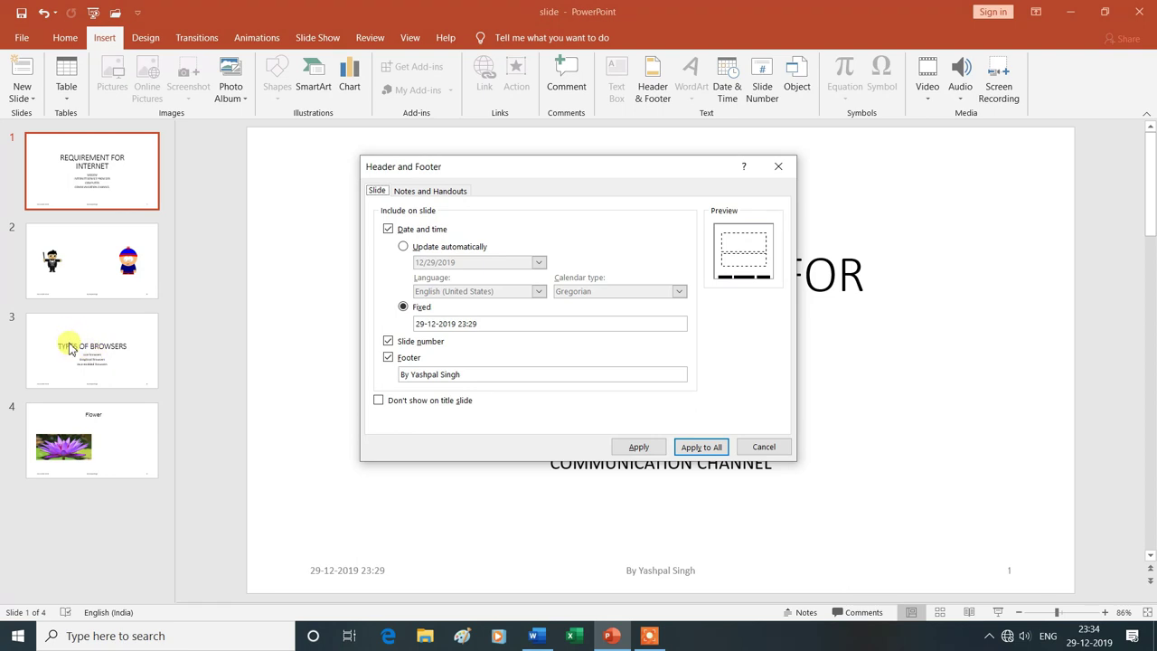
Step: Tick 'Don't show on title slide', apply to all, and confirm slide 2 keeps its footer
{"action": "left_click", "coordinate": [379, 401]}
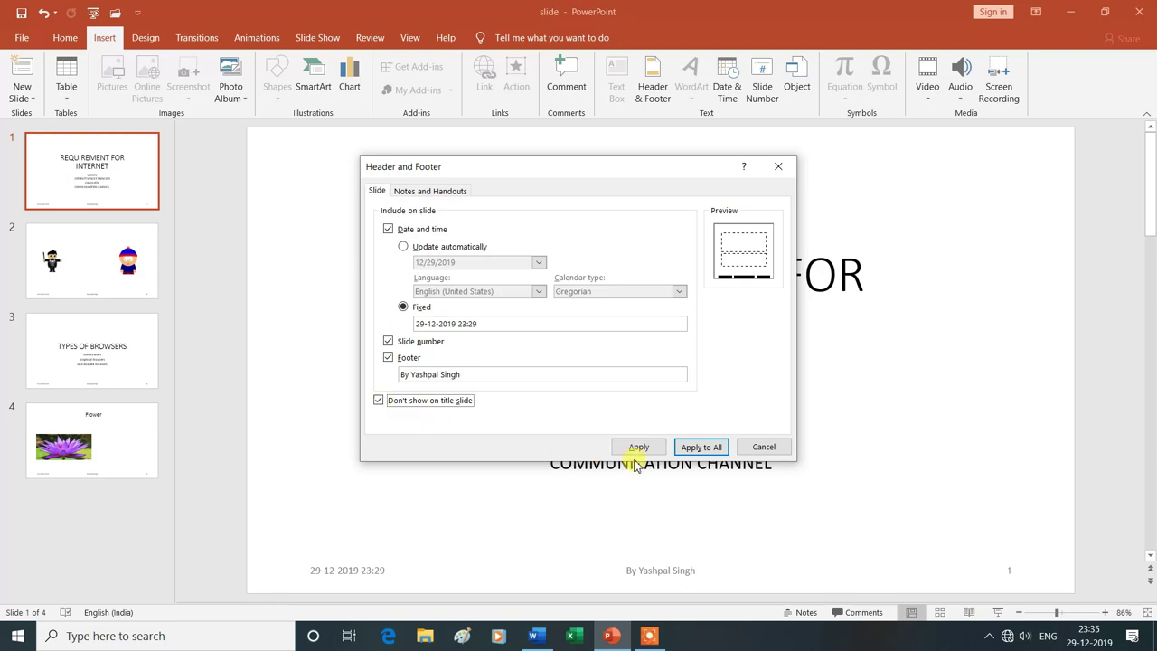
{"action": "left_click", "coordinate": [710, 451]}
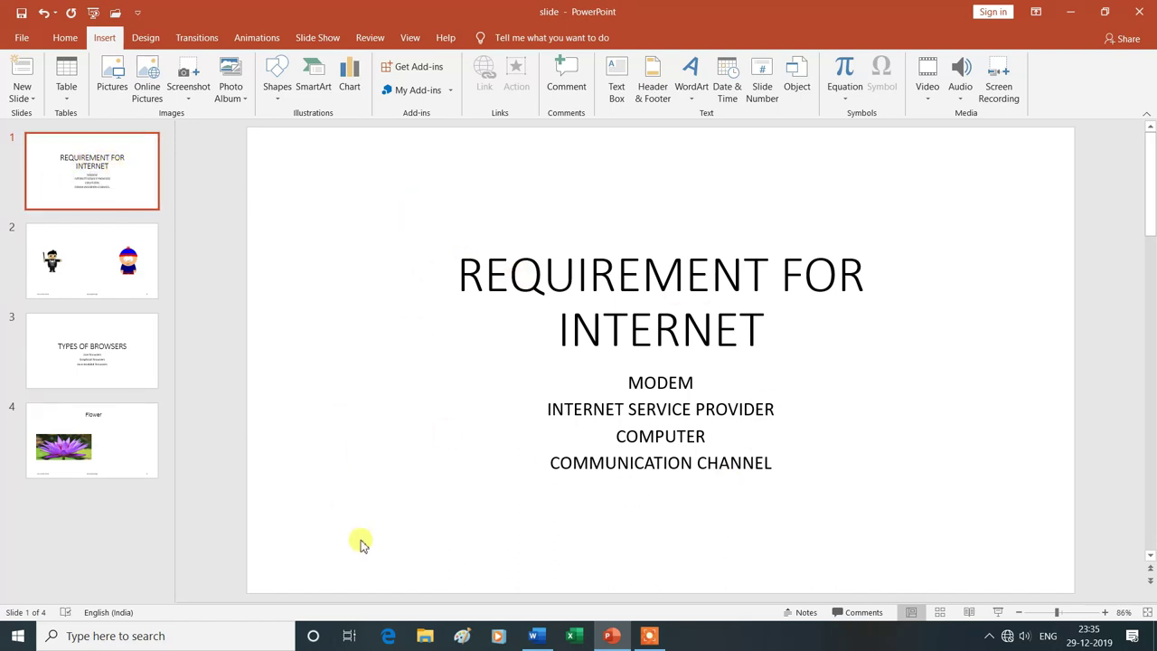
{"action": "left_click", "coordinate": [121, 275]}
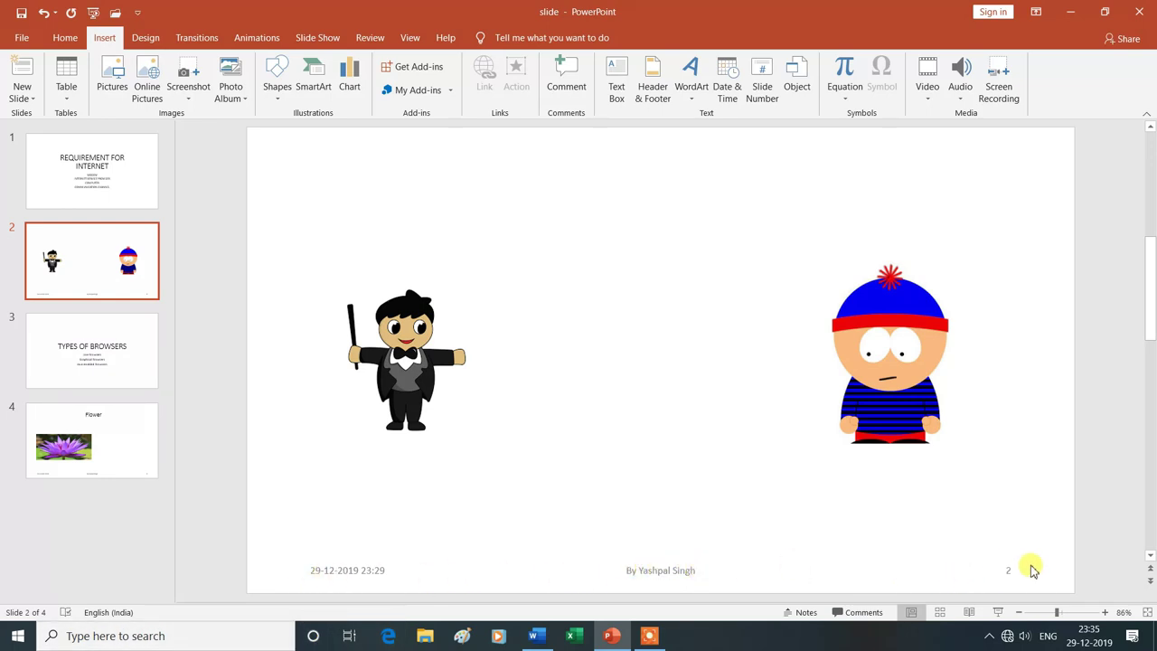
Step: Untick 'Don't show on title slide' and apply the footer settings to all slides
{"action": "left_click", "coordinate": [93, 357]}
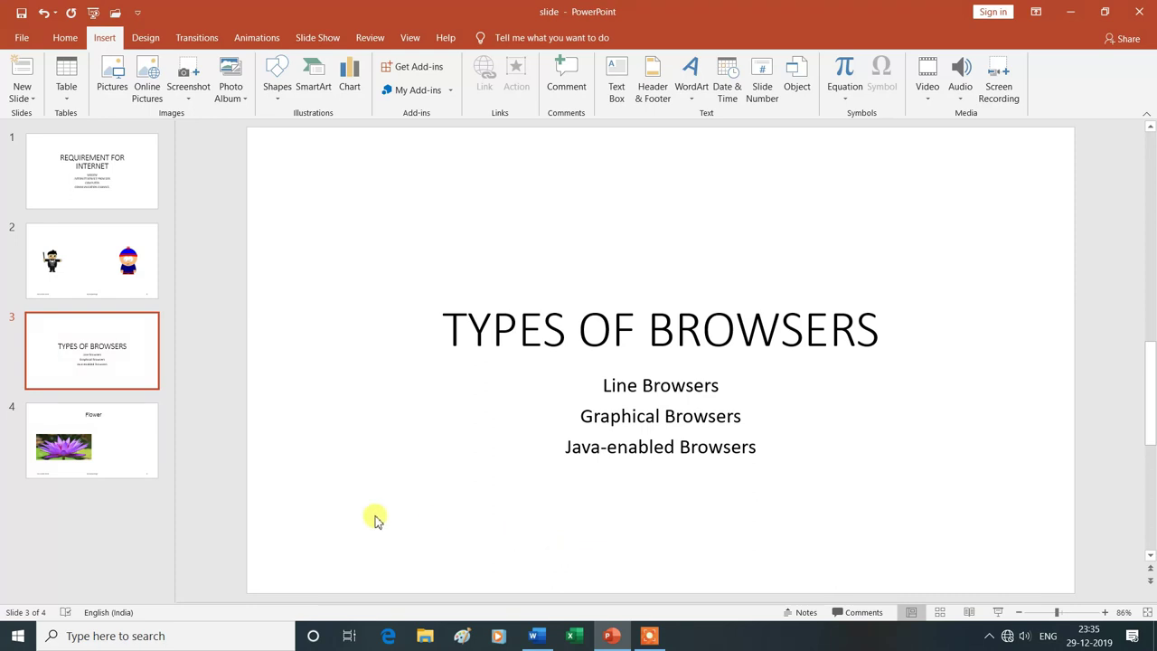
{"action": "left_click", "coordinate": [124, 444]}
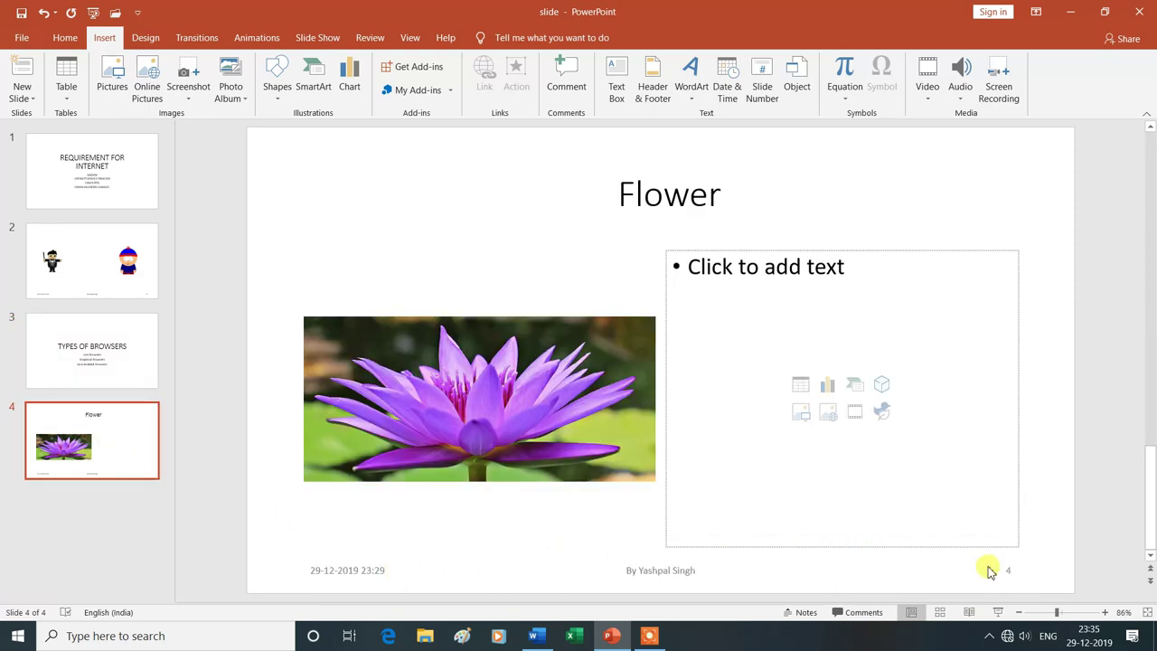
{"action": "left_click", "coordinate": [651, 97]}
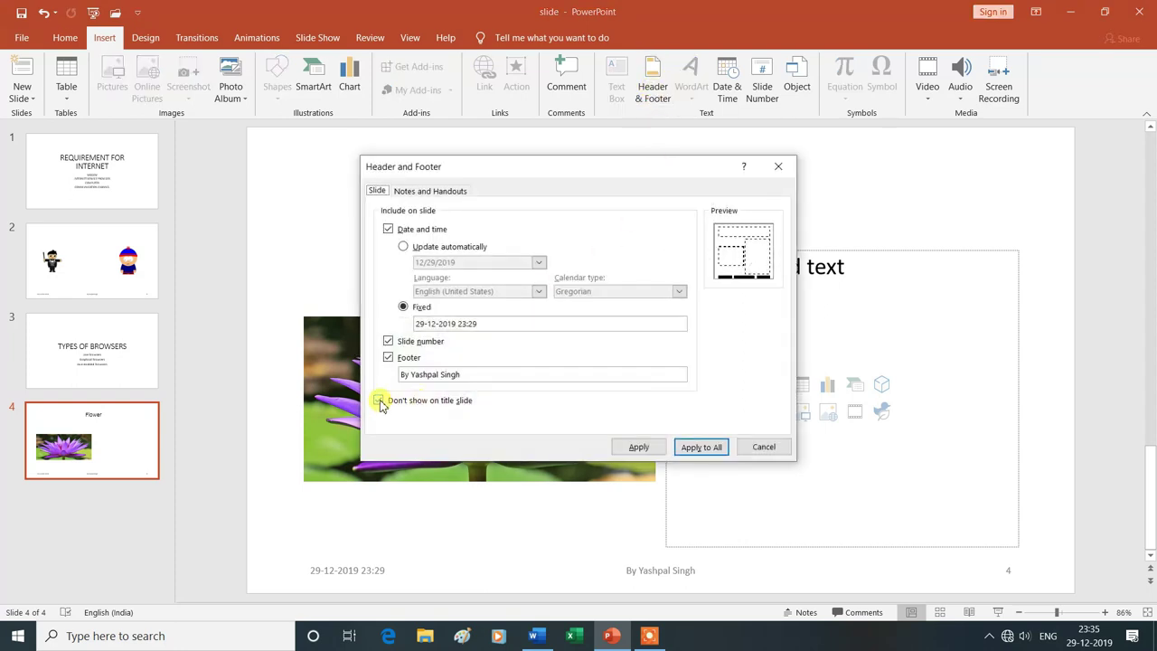
{"action": "left_click", "coordinate": [380, 402]}
{"action": "left_click", "coordinate": [701, 446]}
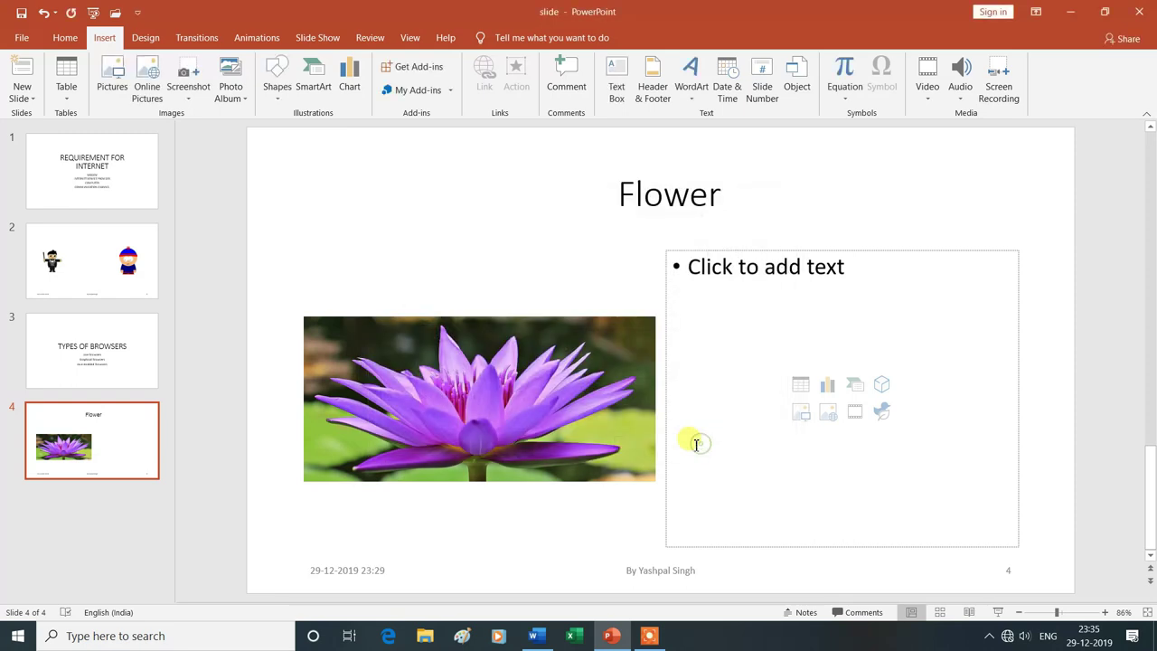
Step: Check the date, author footer and number on all four slides, ending on the title slide
{"action": "left_click", "coordinate": [111, 186]}
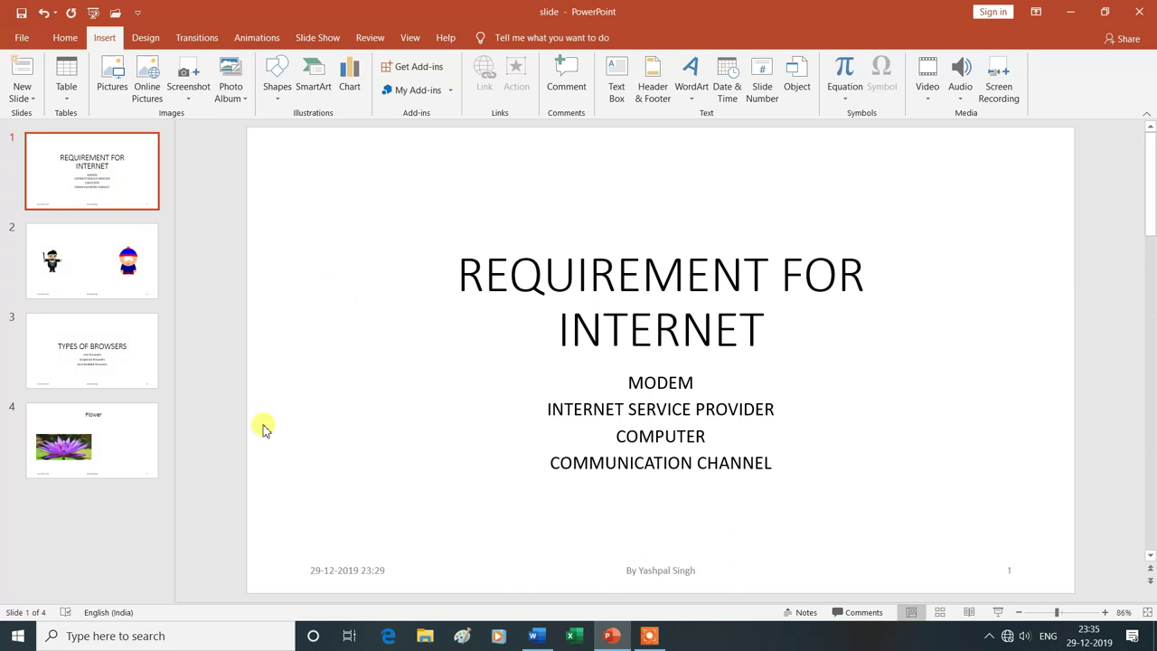
{"action": "left_click", "coordinate": [76, 246]}
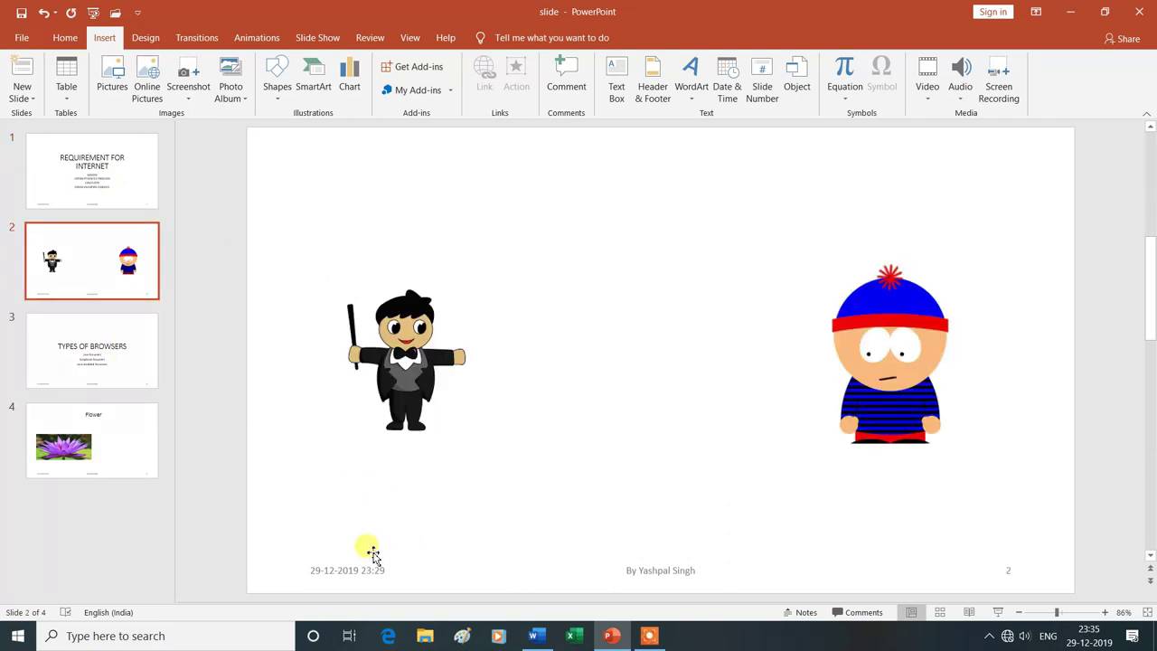
{"action": "left_click", "coordinate": [103, 357]}
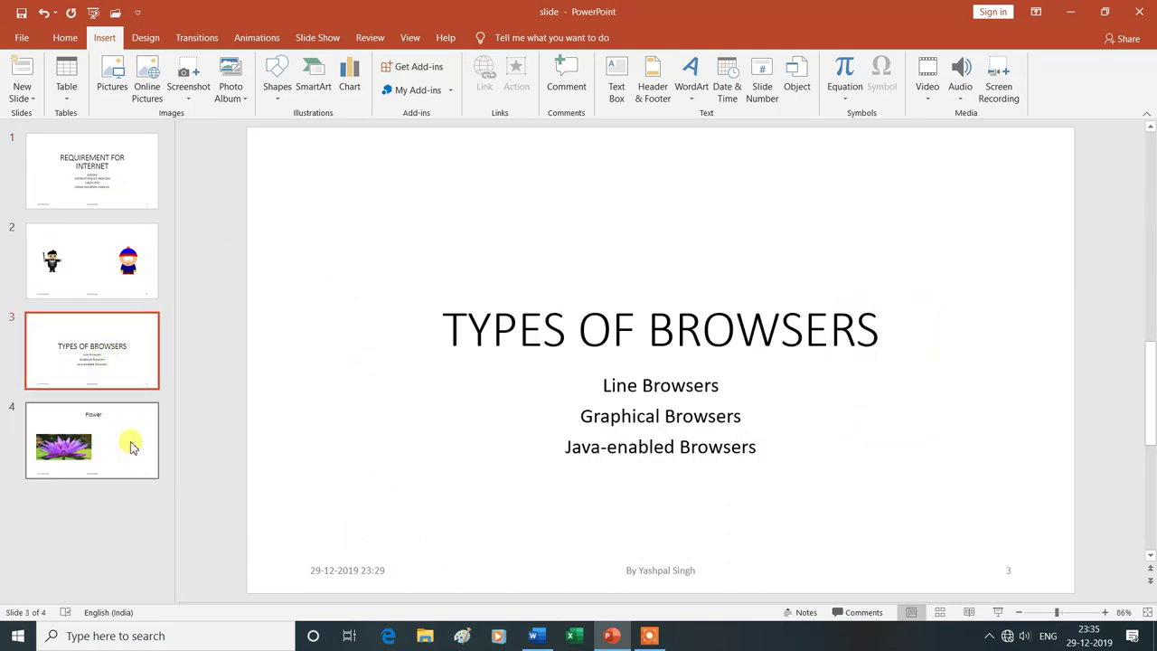
{"action": "left_click", "coordinate": [132, 453]}
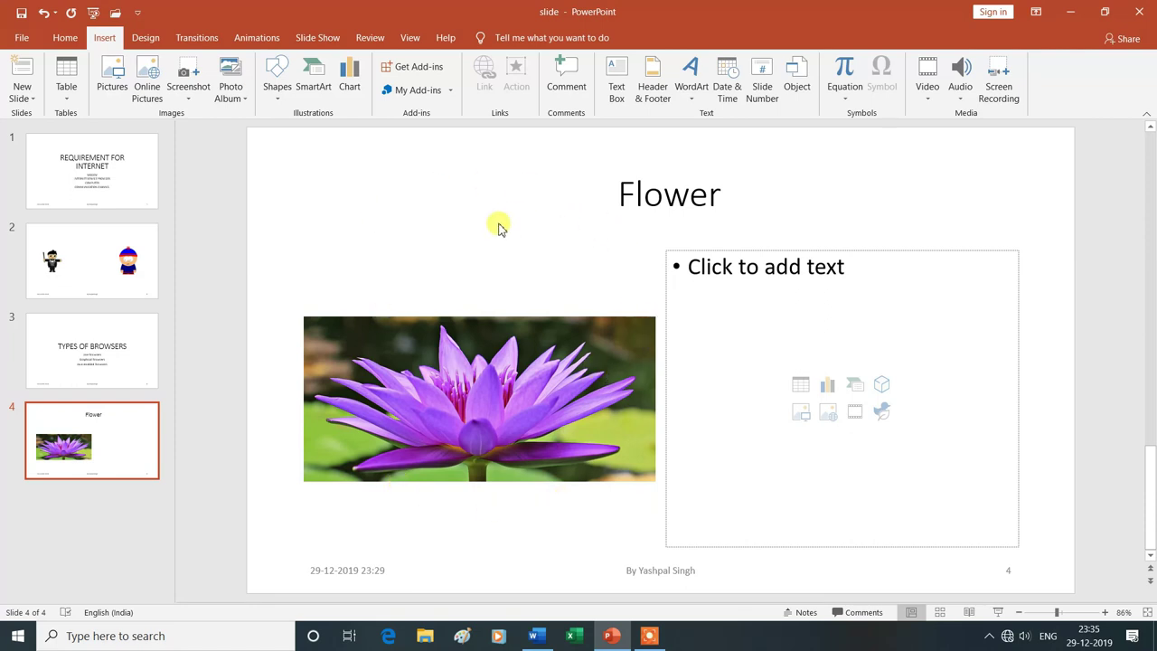
{"action": "left_click", "coordinate": [106, 179]}
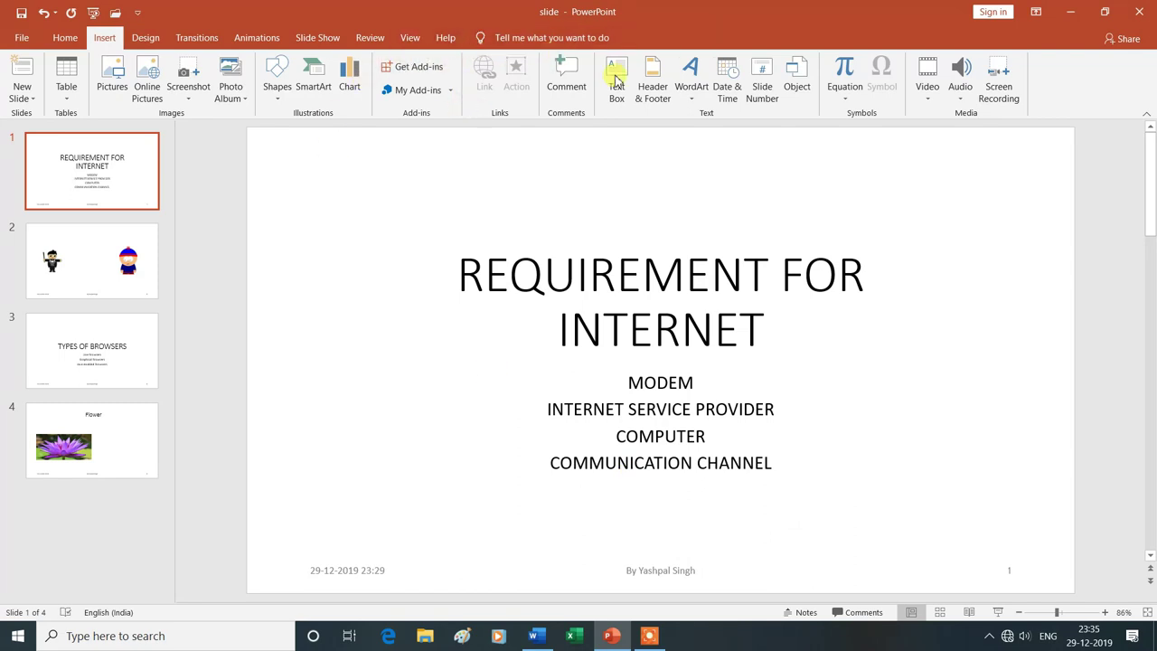
{"action": "left_click", "coordinate": [654, 92]}
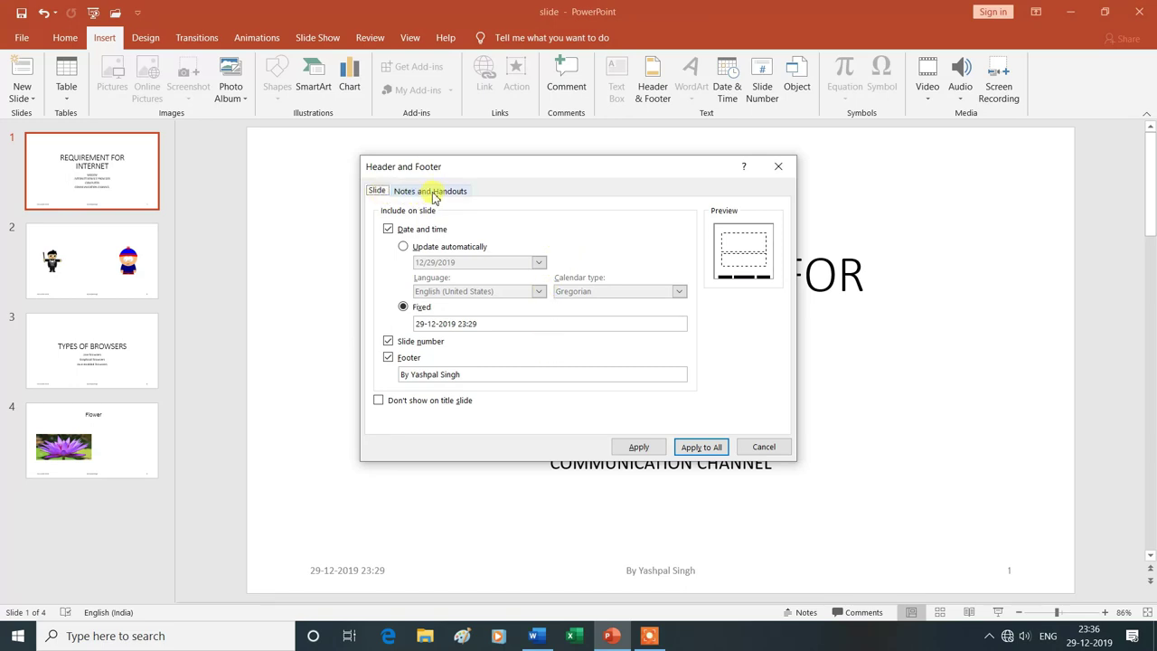
Step: Apply the Notes and Handouts page number and header settings to all pages
{"action": "left_click", "coordinate": [427, 193]}
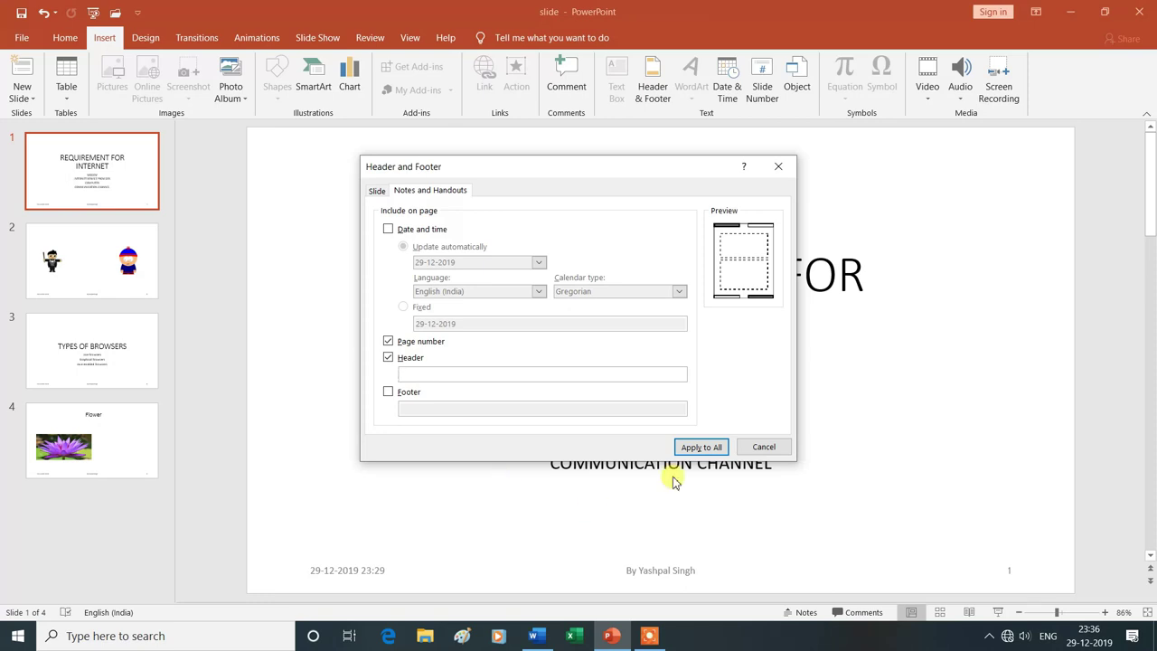
{"action": "left_click", "coordinate": [710, 449]}
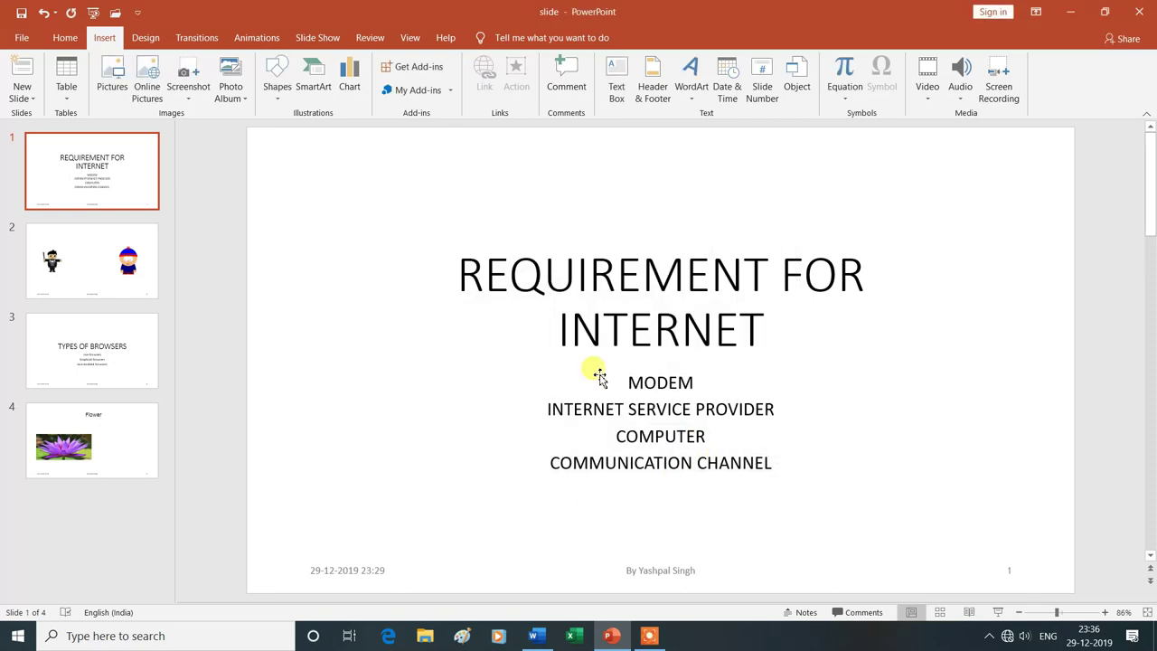
Step: Switch the title slide to Notes Page view, showing its header placeholder and page number
{"action": "left_click", "coordinate": [406, 40]}
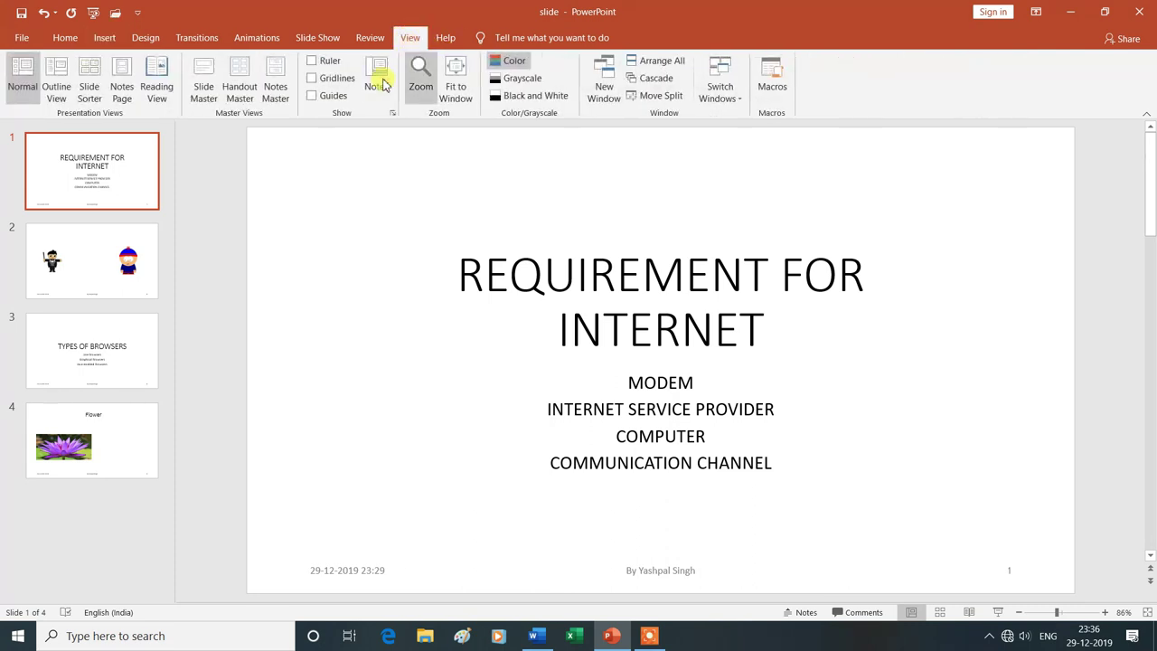
{"action": "left_click", "coordinate": [126, 76]}
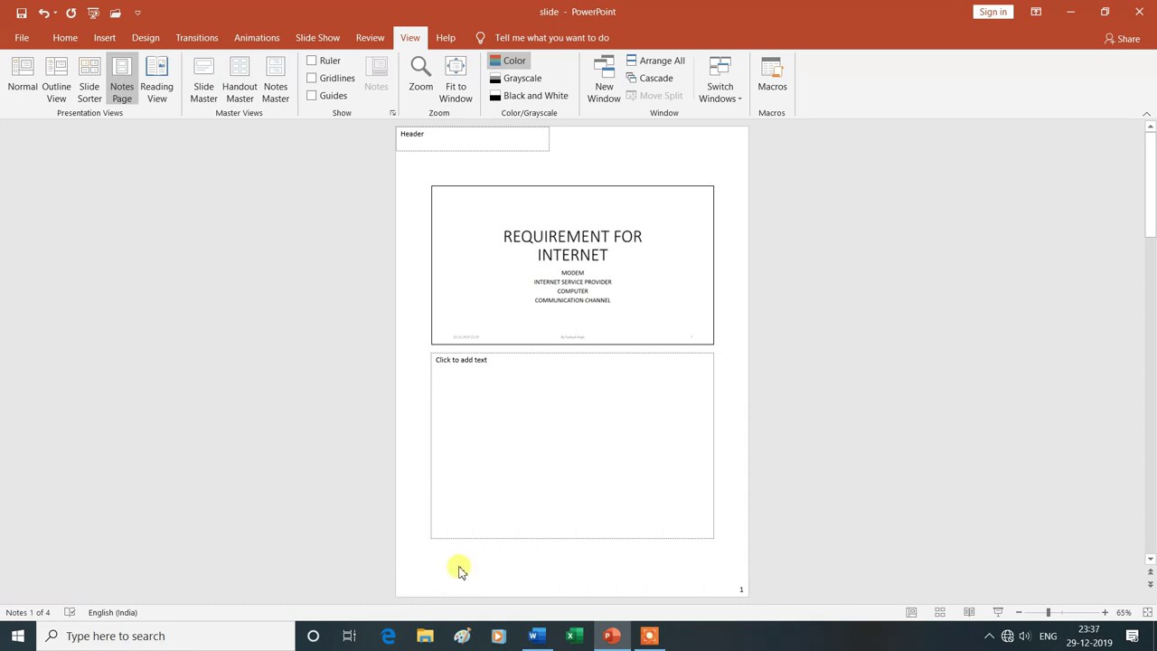
{"action": "left_click", "coordinate": [119, 36]}
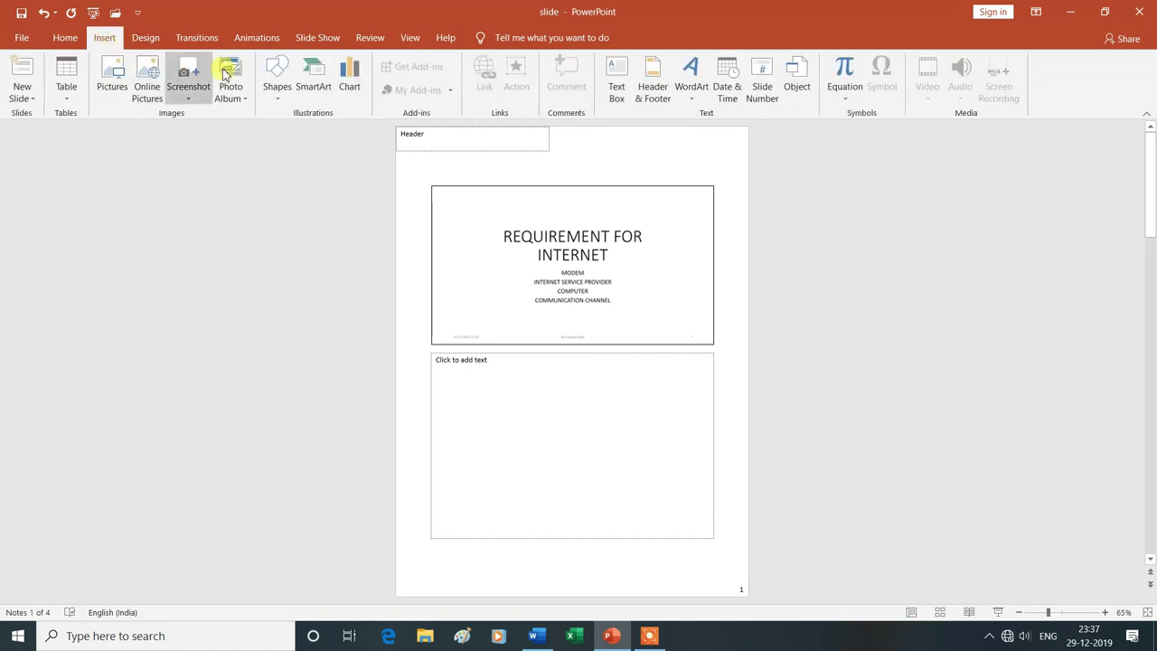
Step: For notes pages, enable an auto-updating date, page numbers and the header 'ysgyan tech'
{"action": "left_click", "coordinate": [651, 80]}
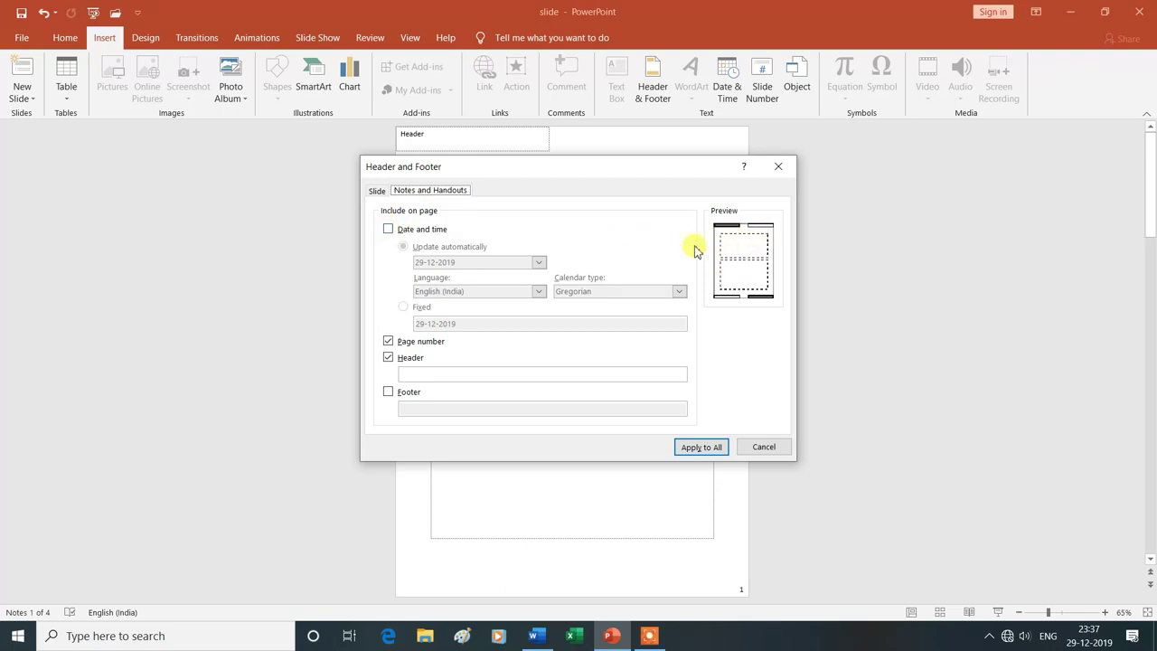
{"action": "left_click", "coordinate": [389, 230]}
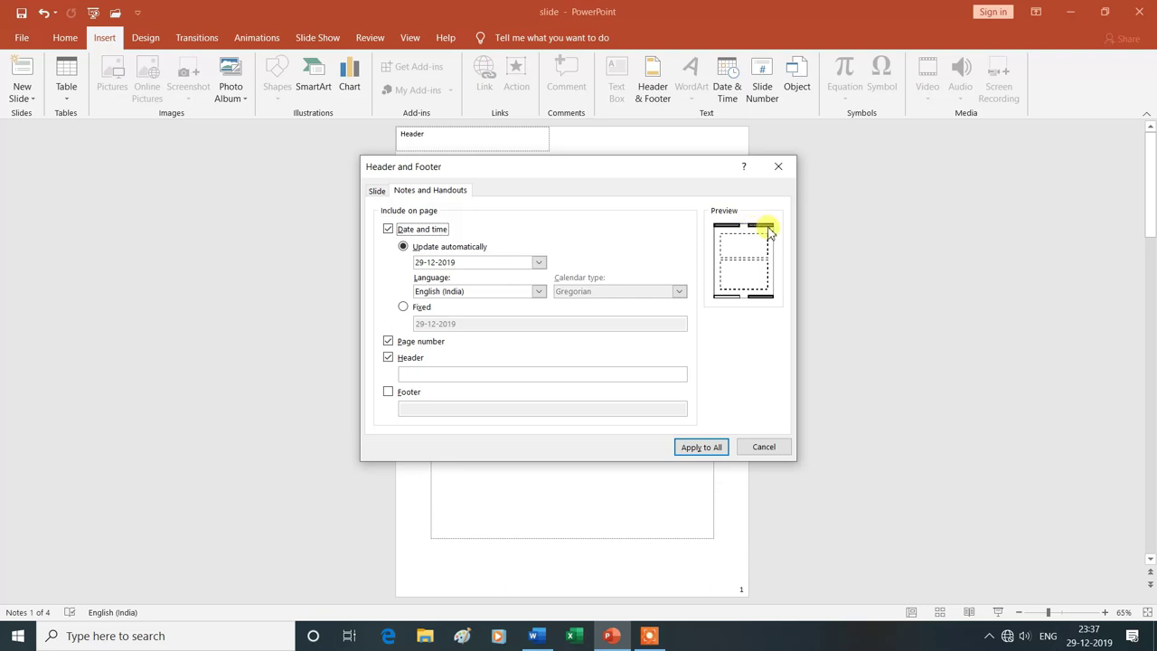
{"action": "left_click", "coordinate": [390, 342]}
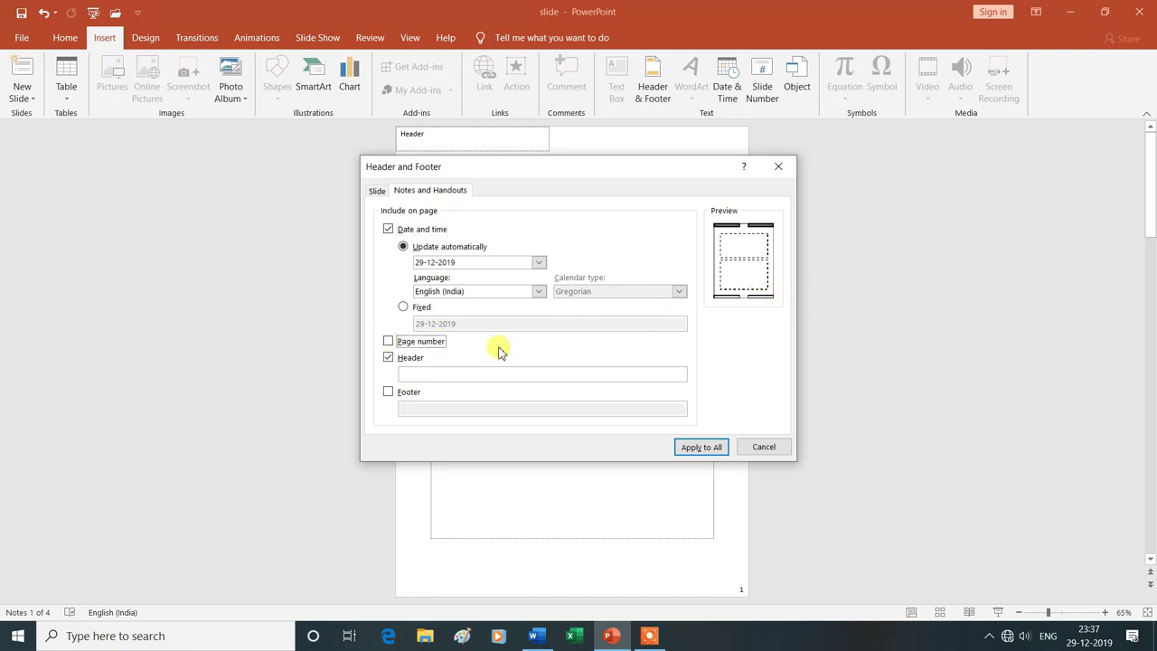
{"action": "left_click", "coordinate": [389, 343]}
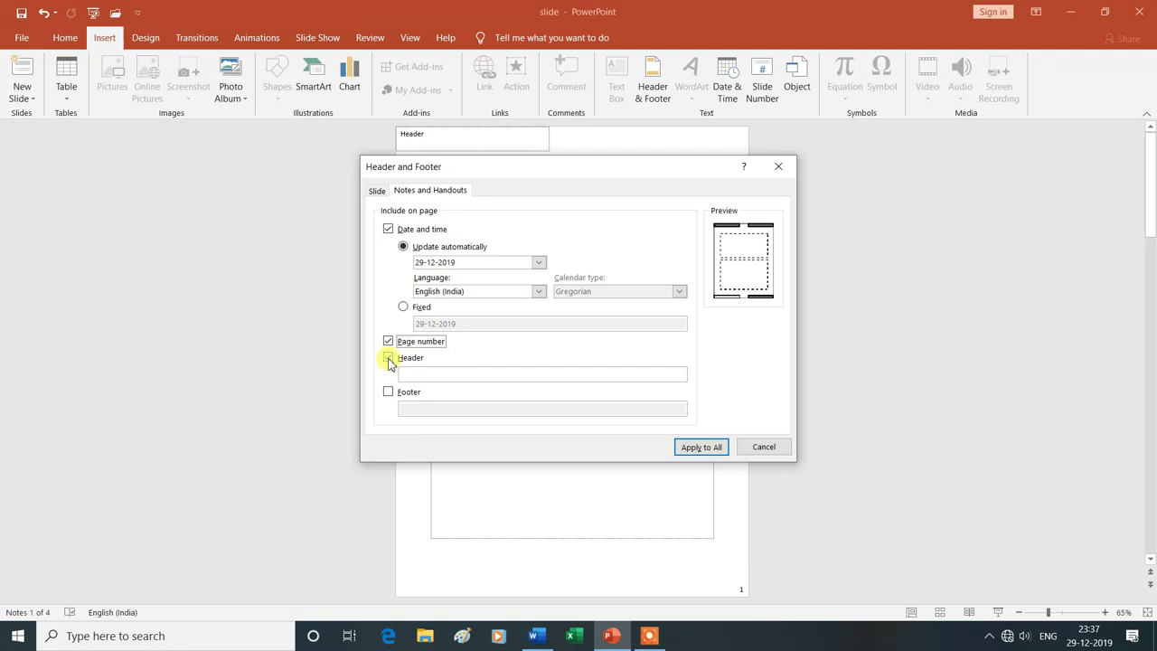
{"action": "left_click", "coordinate": [388, 358]}
{"action": "left_click", "coordinate": [388, 359]}
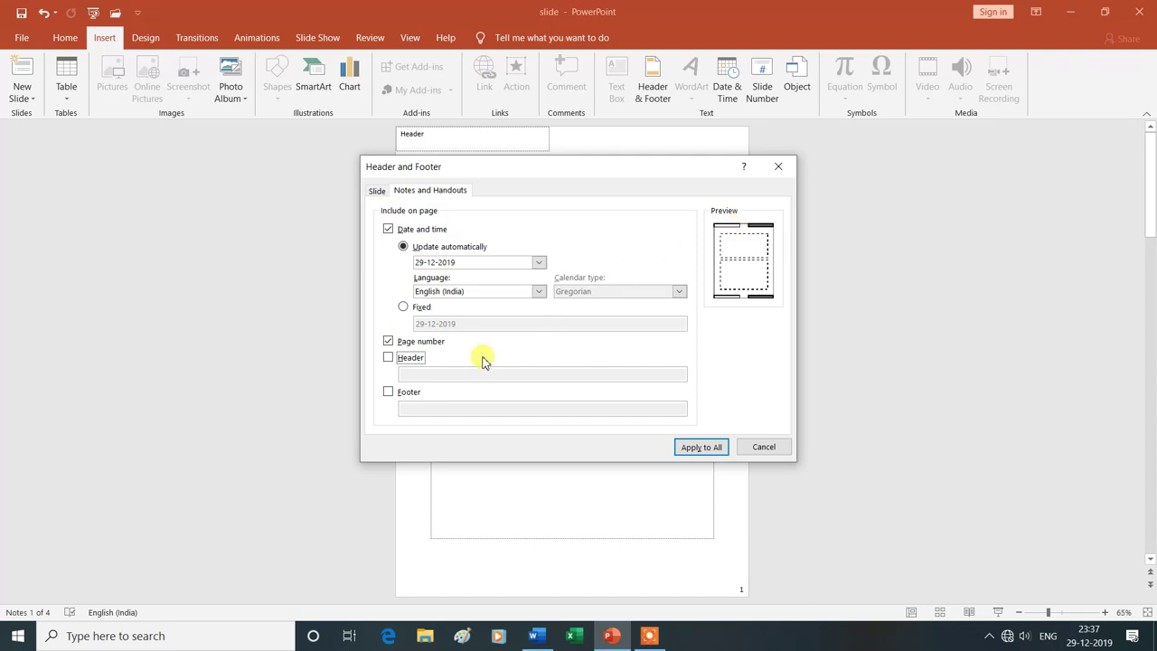
{"action": "left_click", "coordinate": [388, 359]}
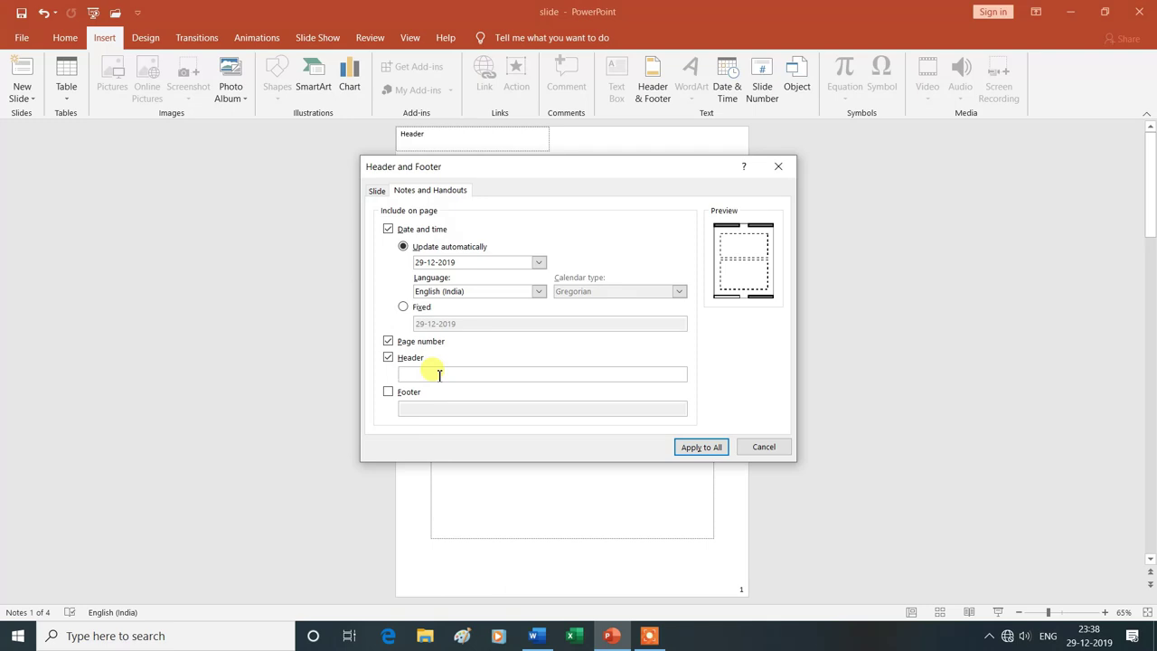
{"action": "type", "text": "ysgyan tech"}
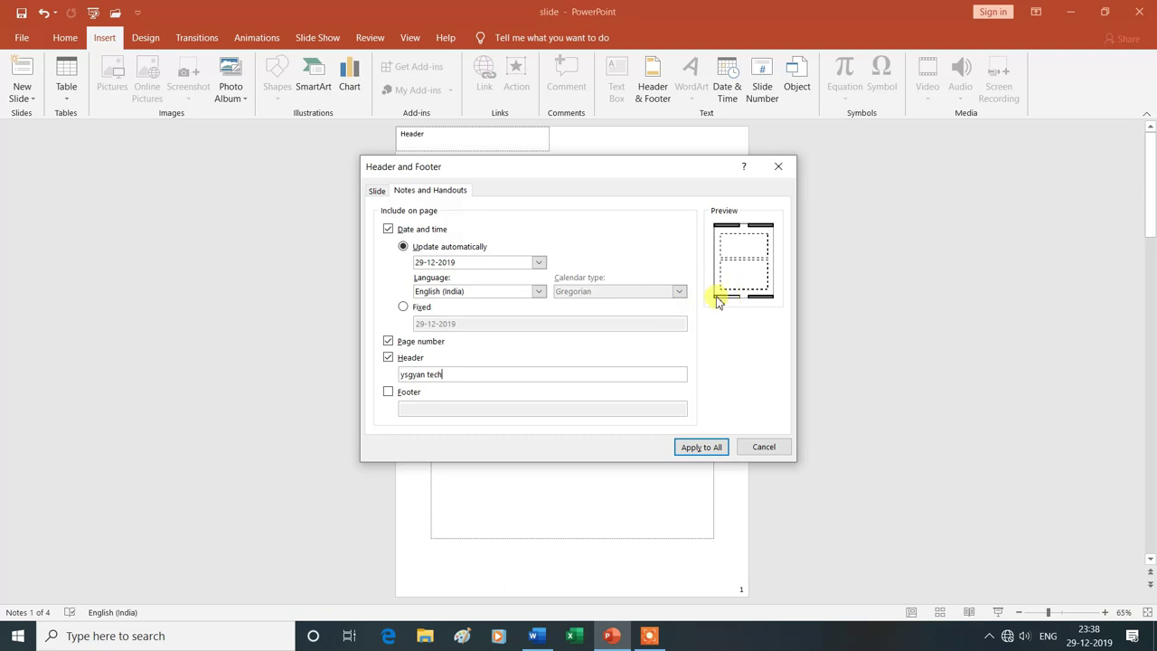
Step: Add the author's name as the notes-page footer and apply everything to all pages
{"action": "left_click", "coordinate": [389, 391]}
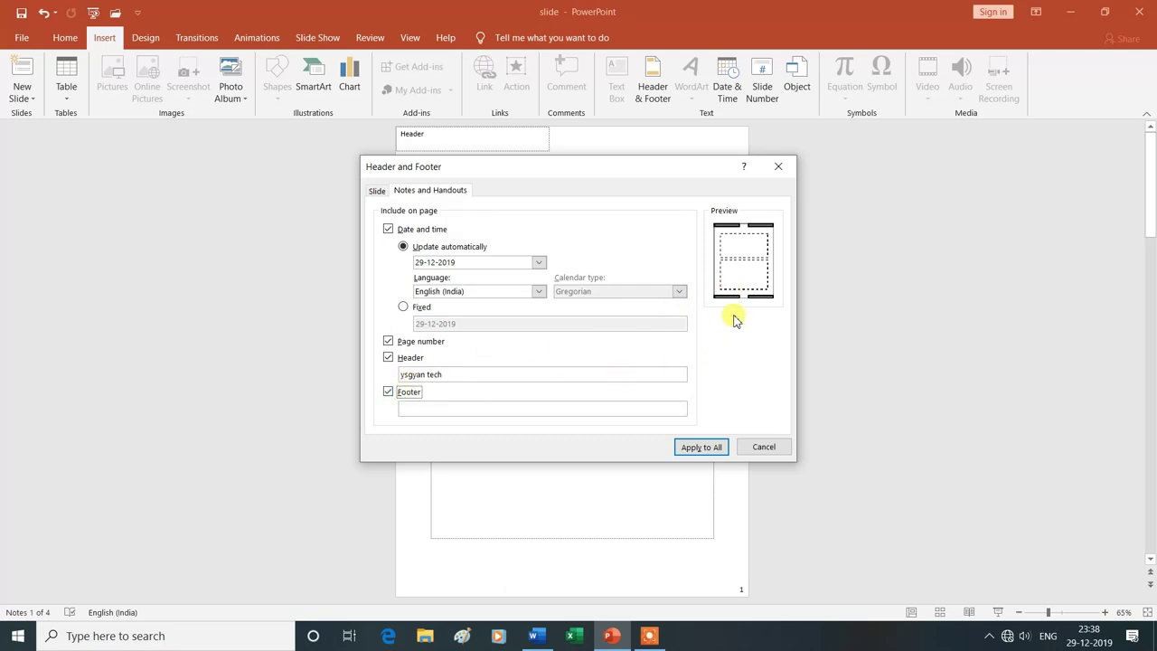
{"action": "left_click", "coordinate": [459, 410]}
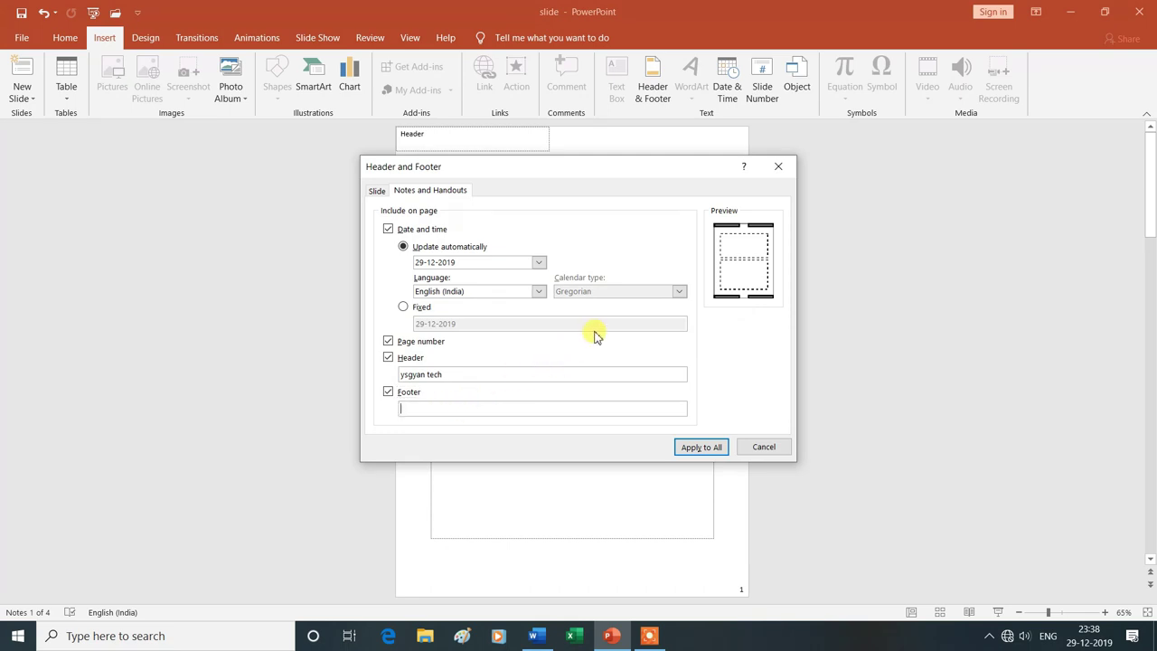
{"action": "type", "text": "By Yashpal Singh"}
{"action": "left_click", "coordinate": [703, 447]}
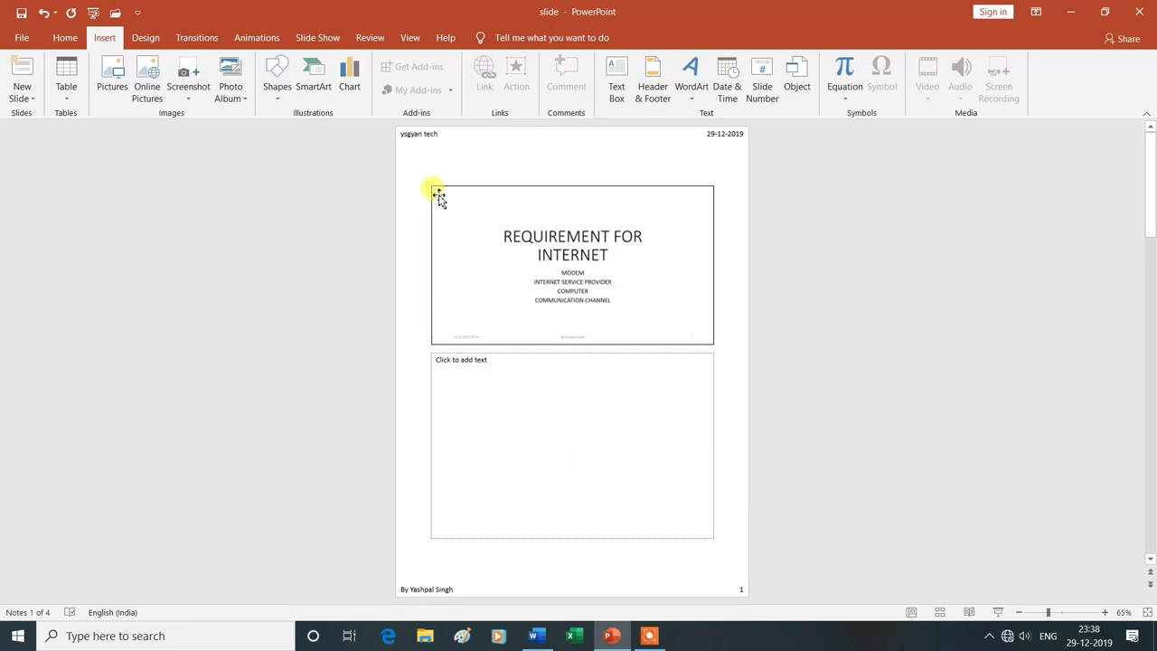